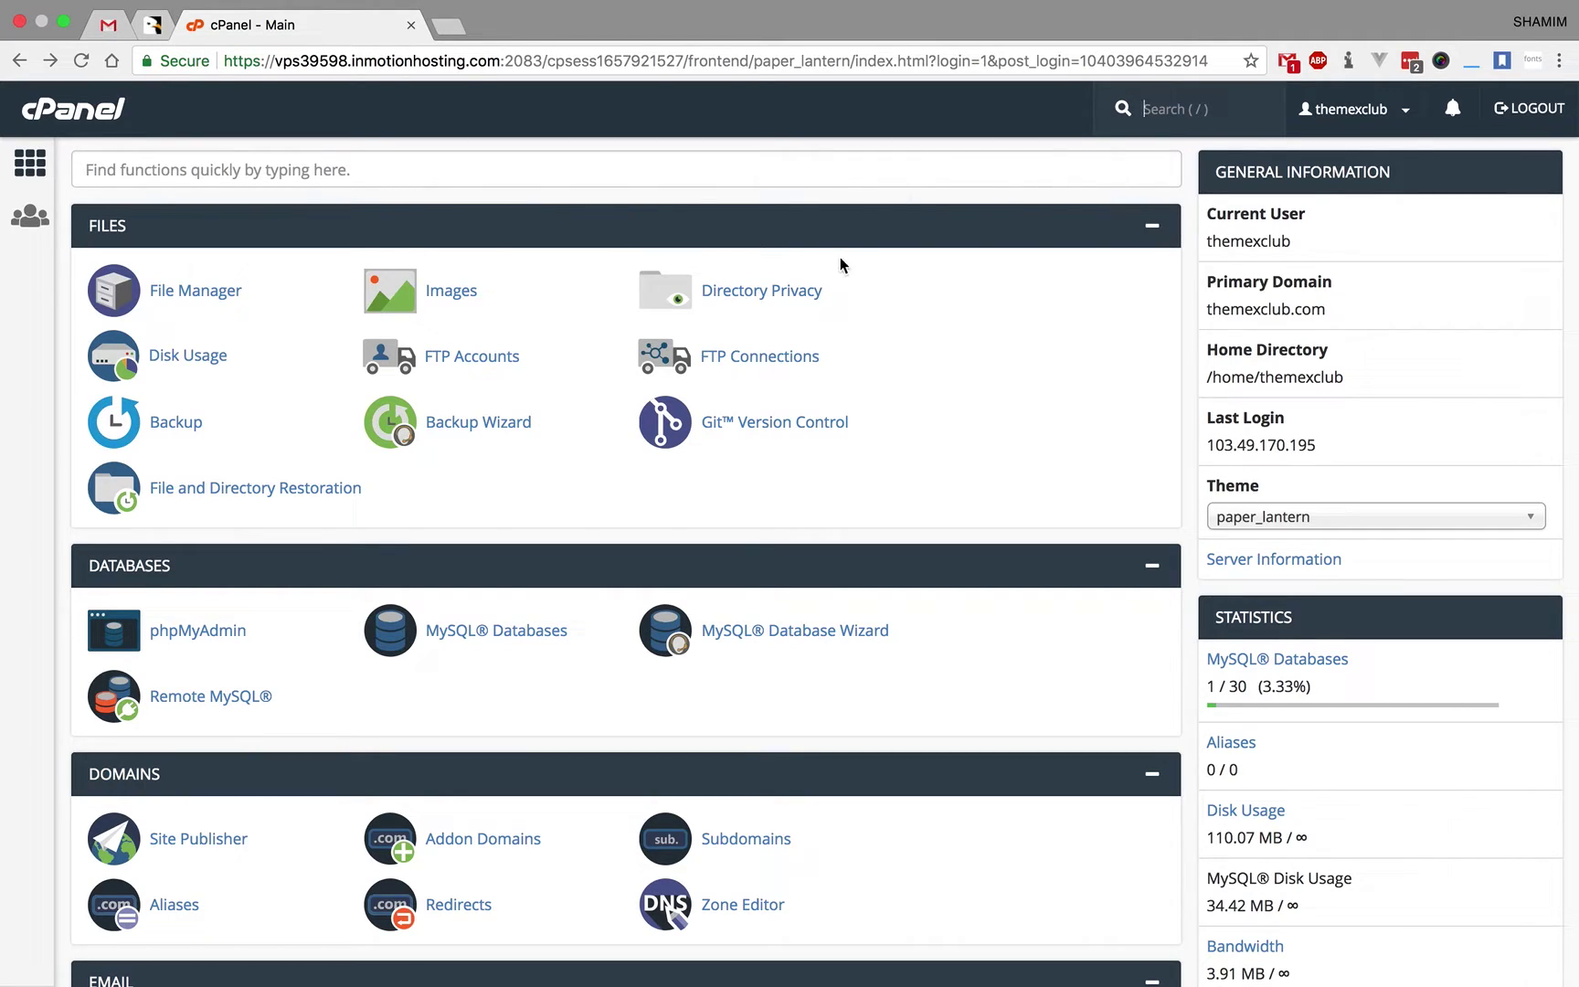
- Switch from Chrome to the Finder Desktop showing the codecanyon ZIP archive
{"action": "key", "text": "ctrl+Left"}
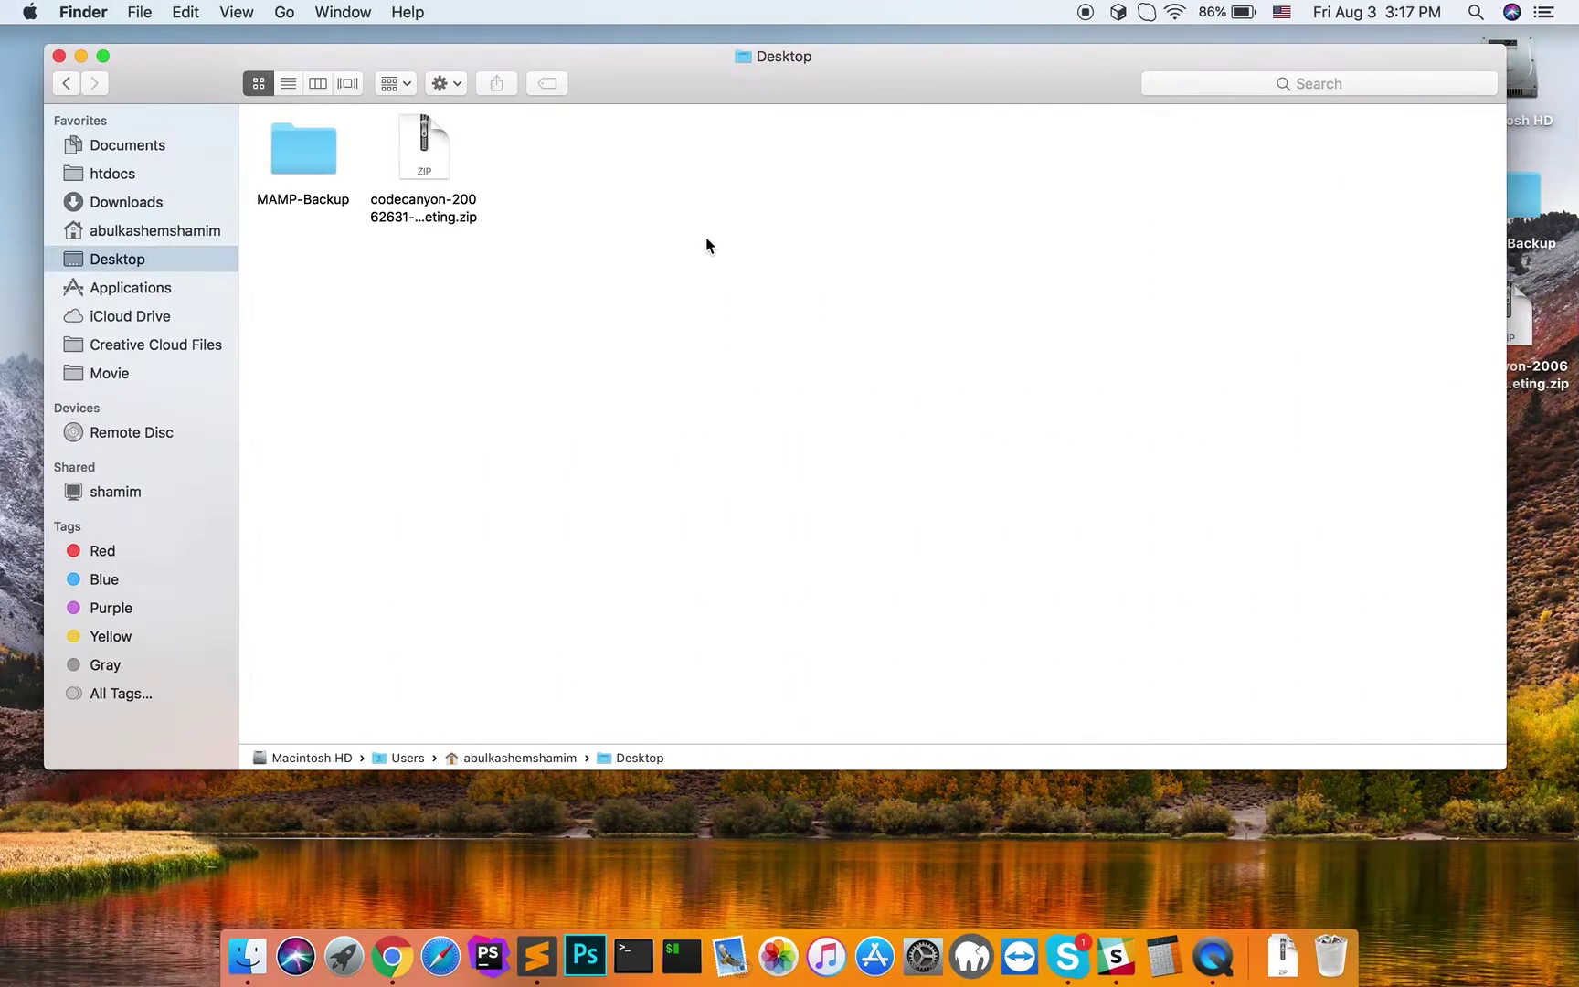
- Copy the codecanyon ZIP on the Desktop and extract it with Archive Utility
{"action": "left_click", "coordinate": [441, 220]}
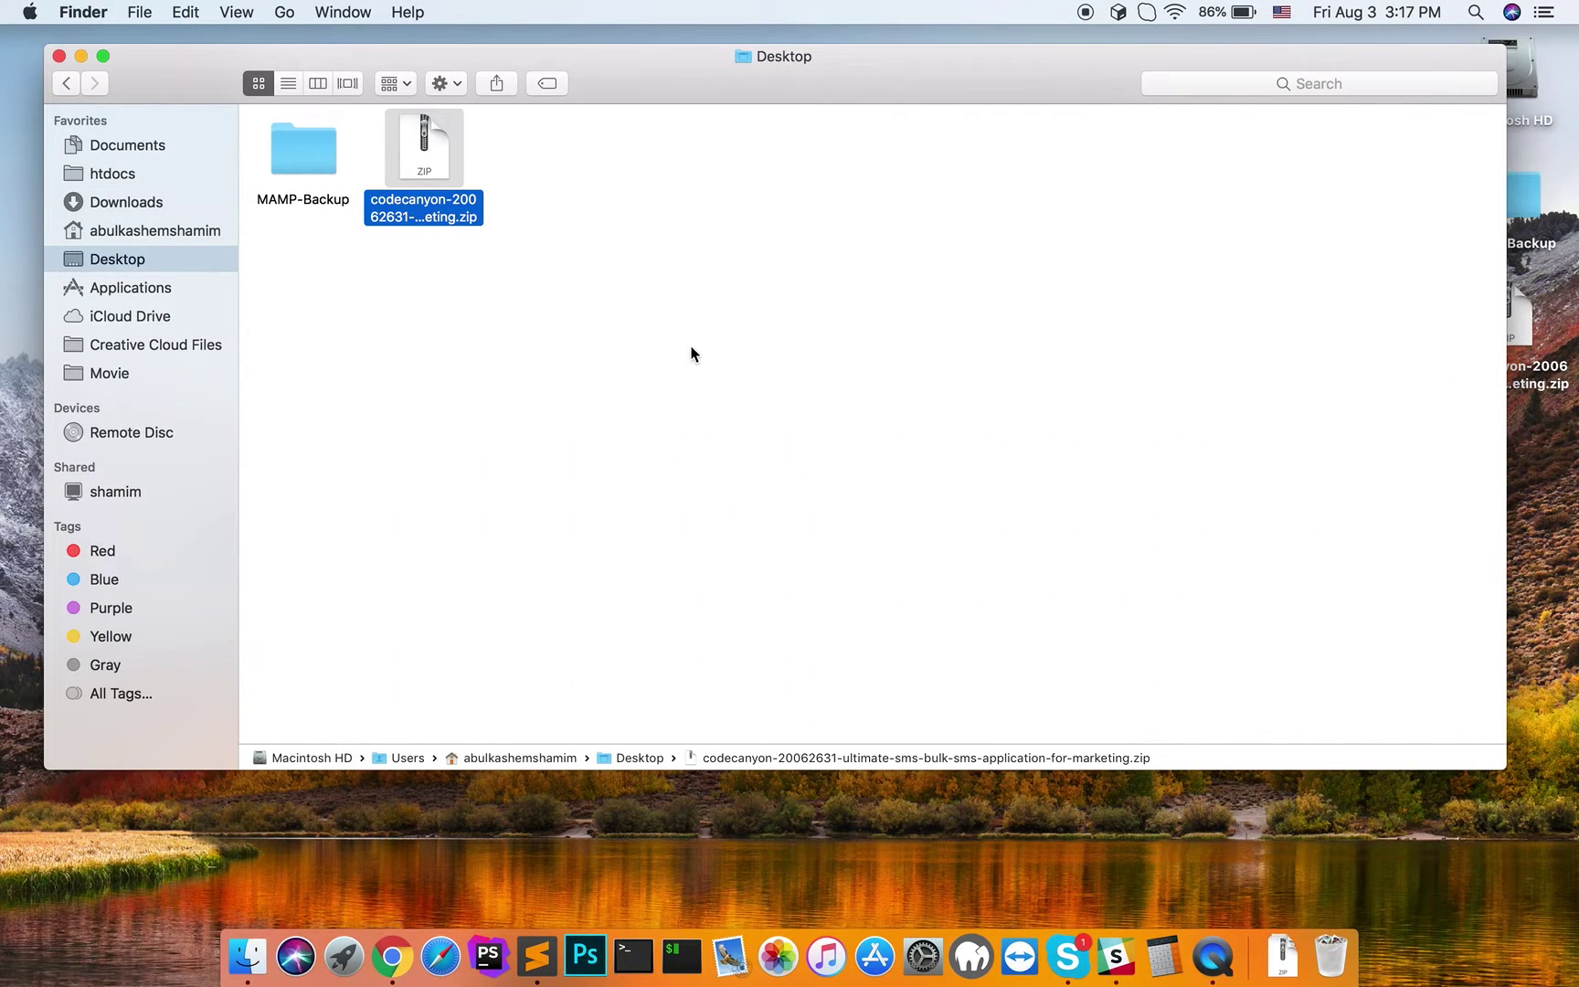
{"action": "key", "text": "ctrl+Right"}
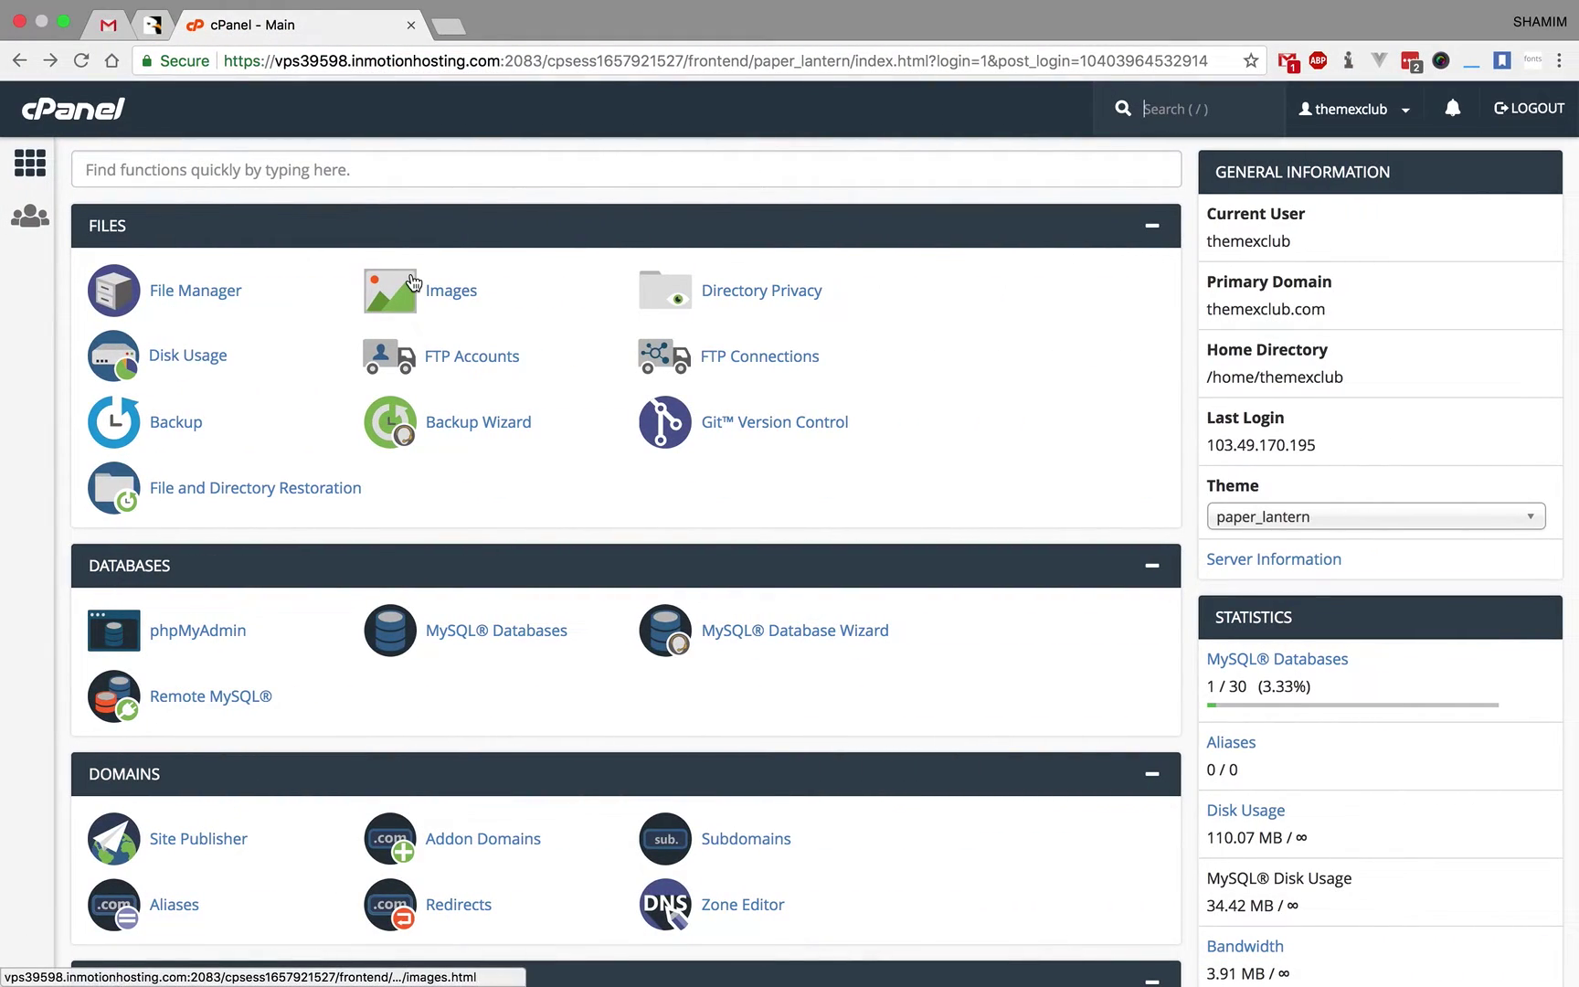
{"action": "key", "text": "ctrl+Left"}
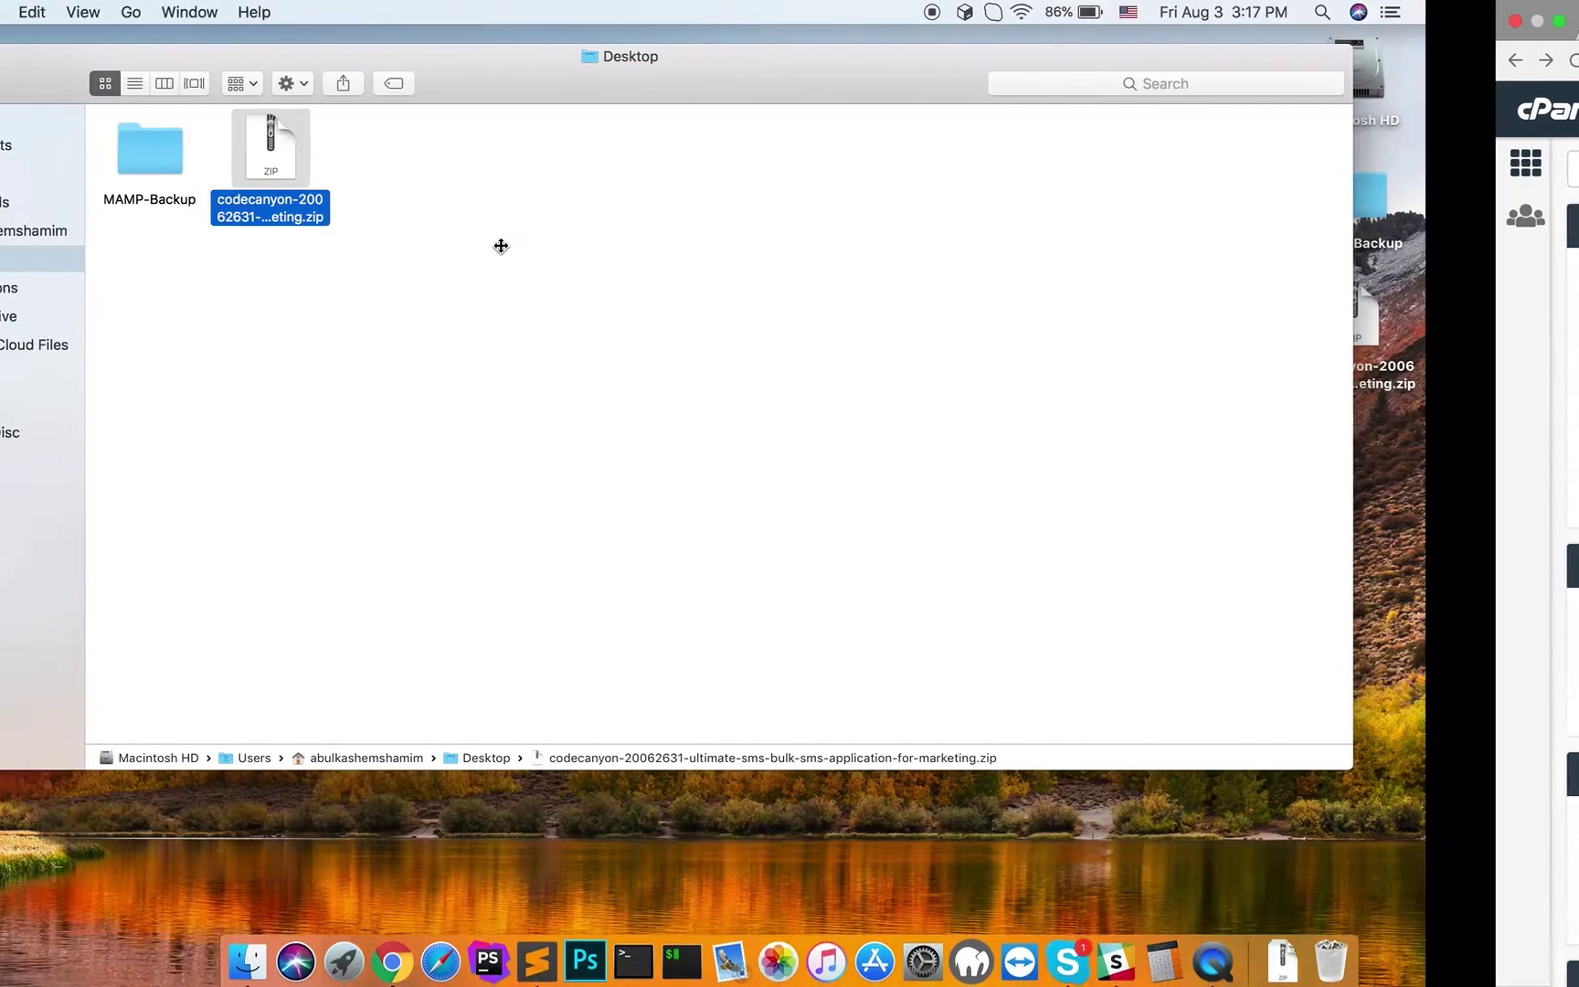
{"action": "right_click", "coordinate": [435, 214]}
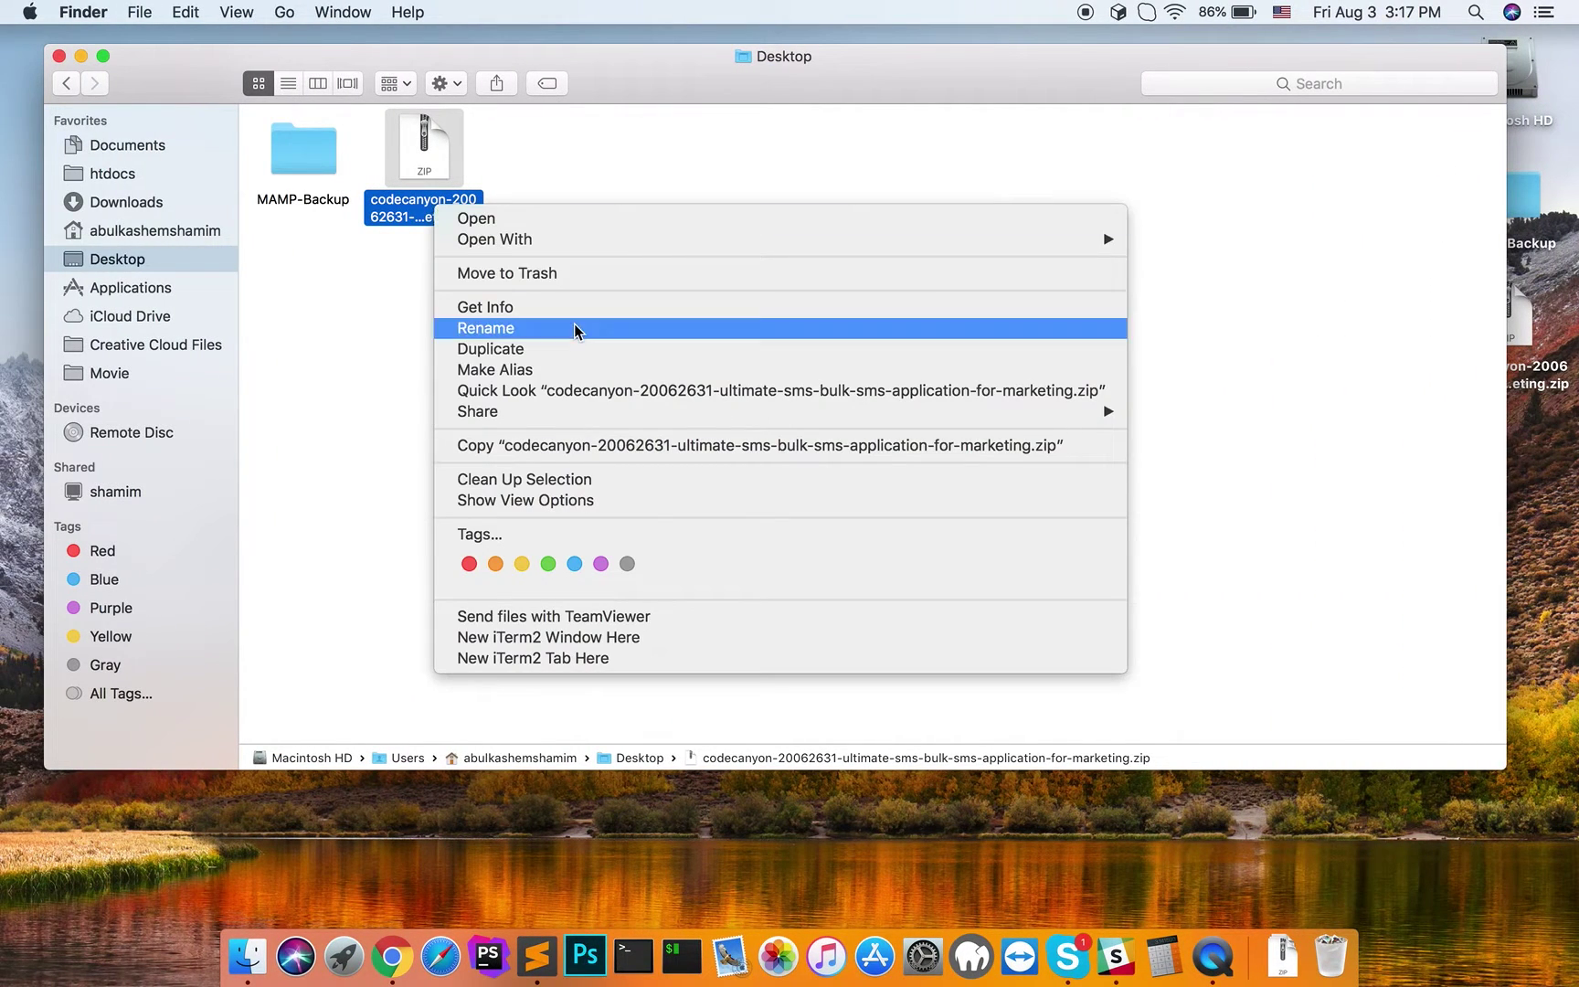
{"action": "left_click", "coordinate": [621, 446]}
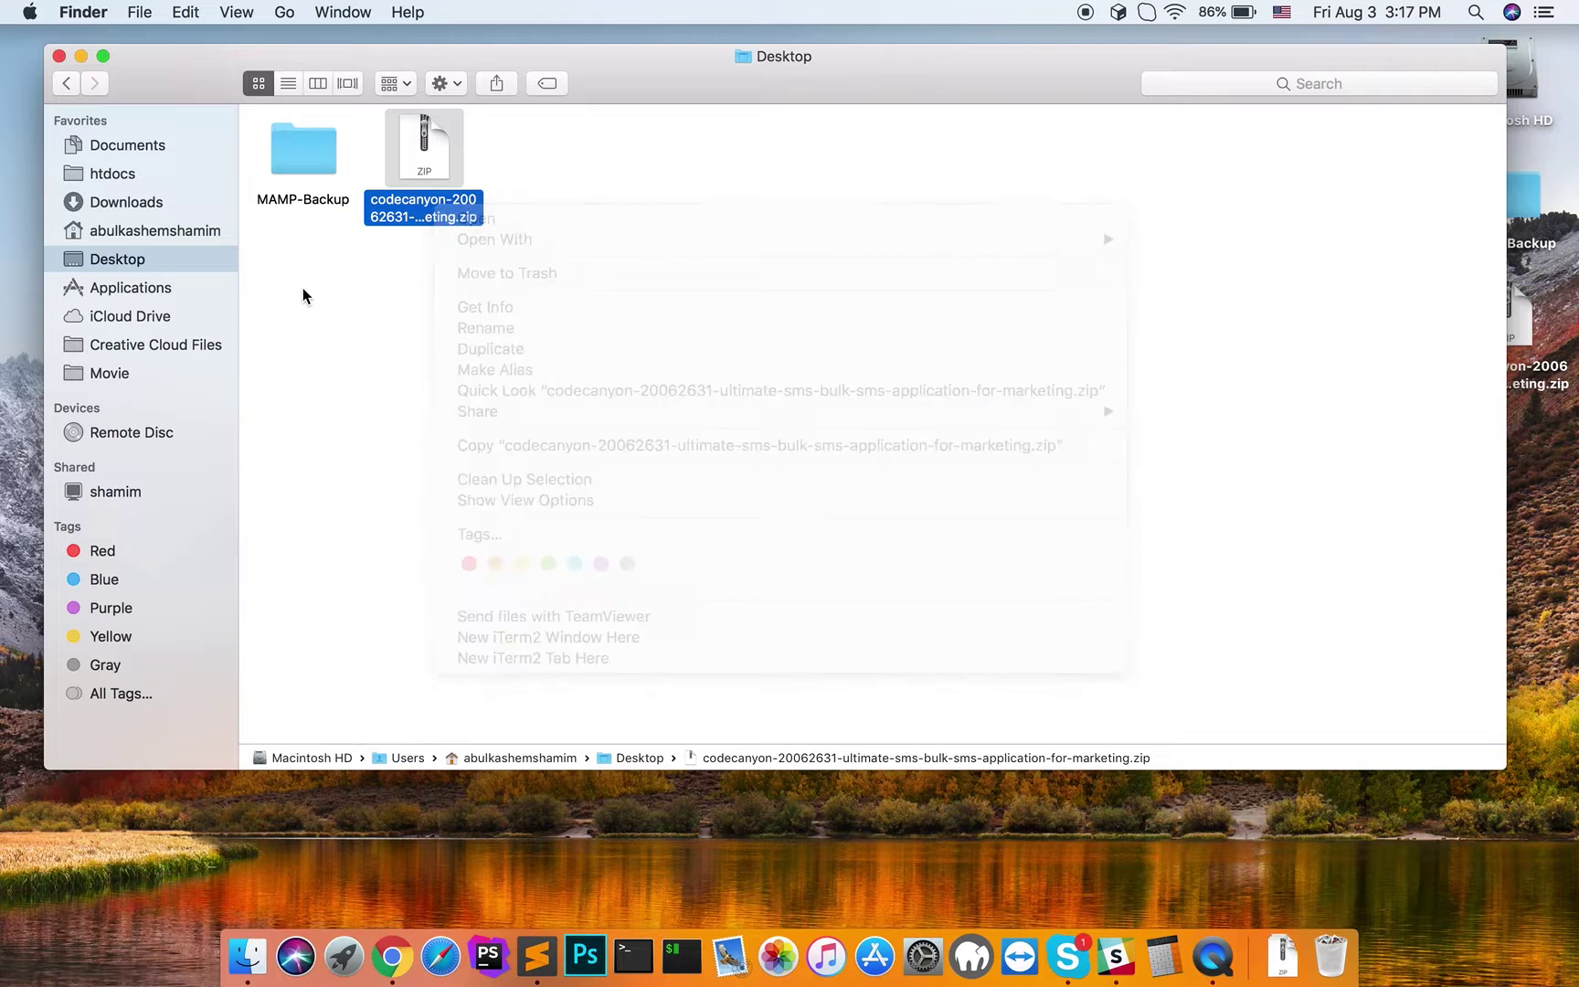
{"action": "double_click", "coordinate": [417, 200]}
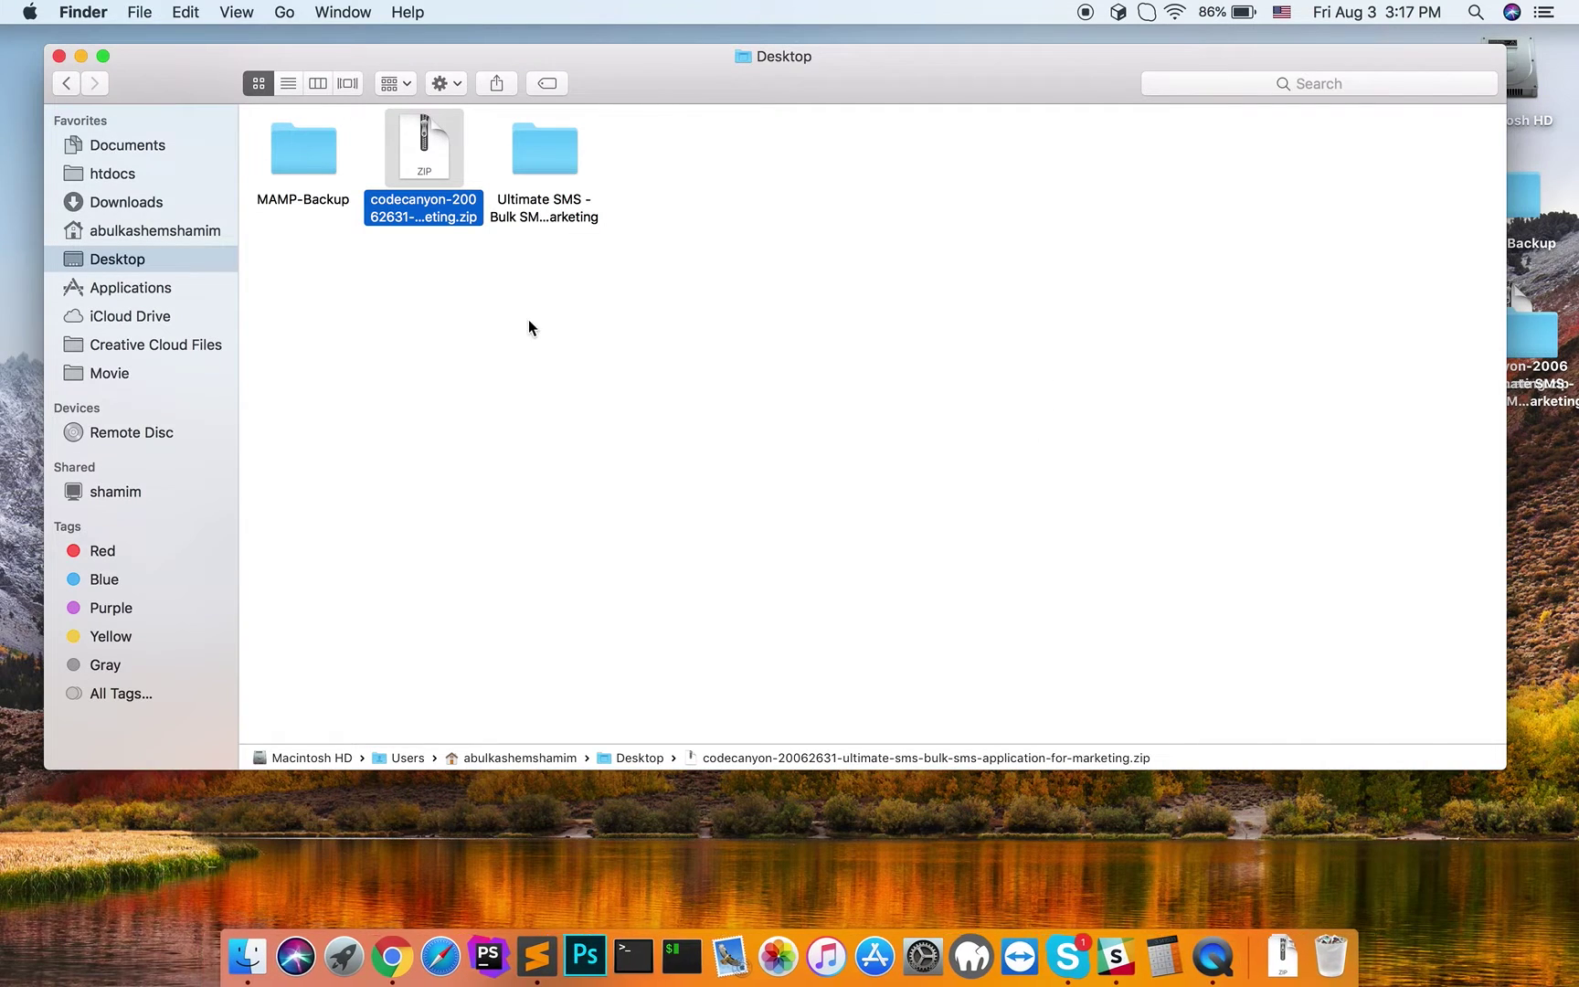
- Open the extracted Ultimate SMS folder and its Fresh Installation File subfolder
{"action": "double_click", "coordinate": [542, 224]}
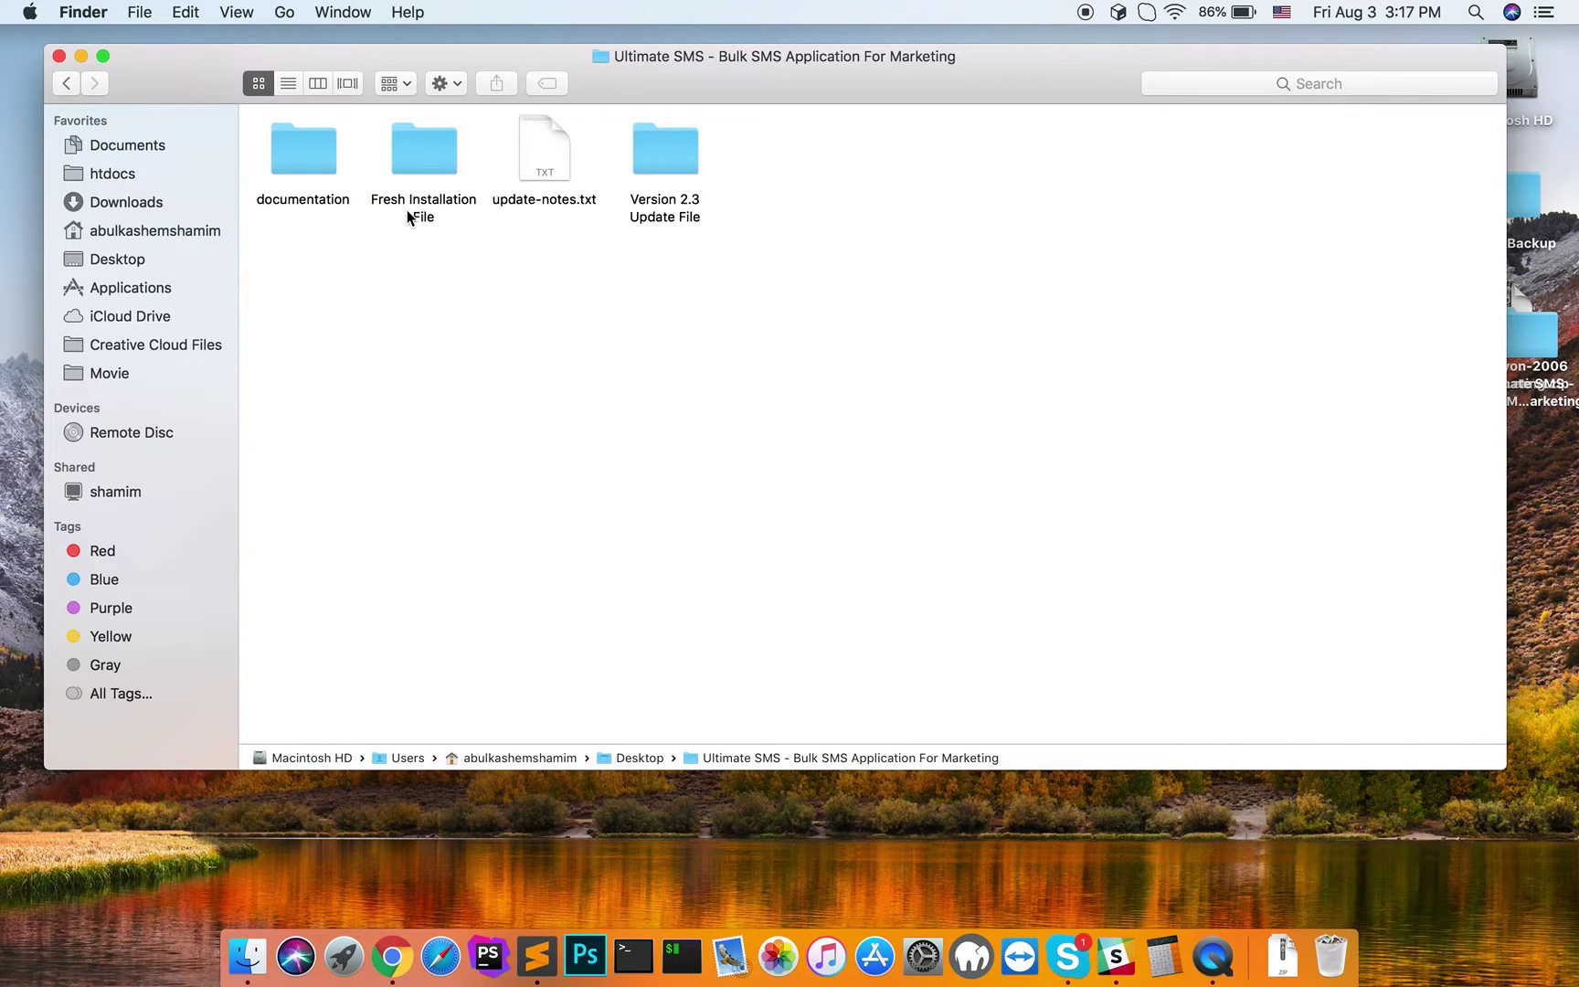
{"action": "left_click", "coordinate": [663, 217]}
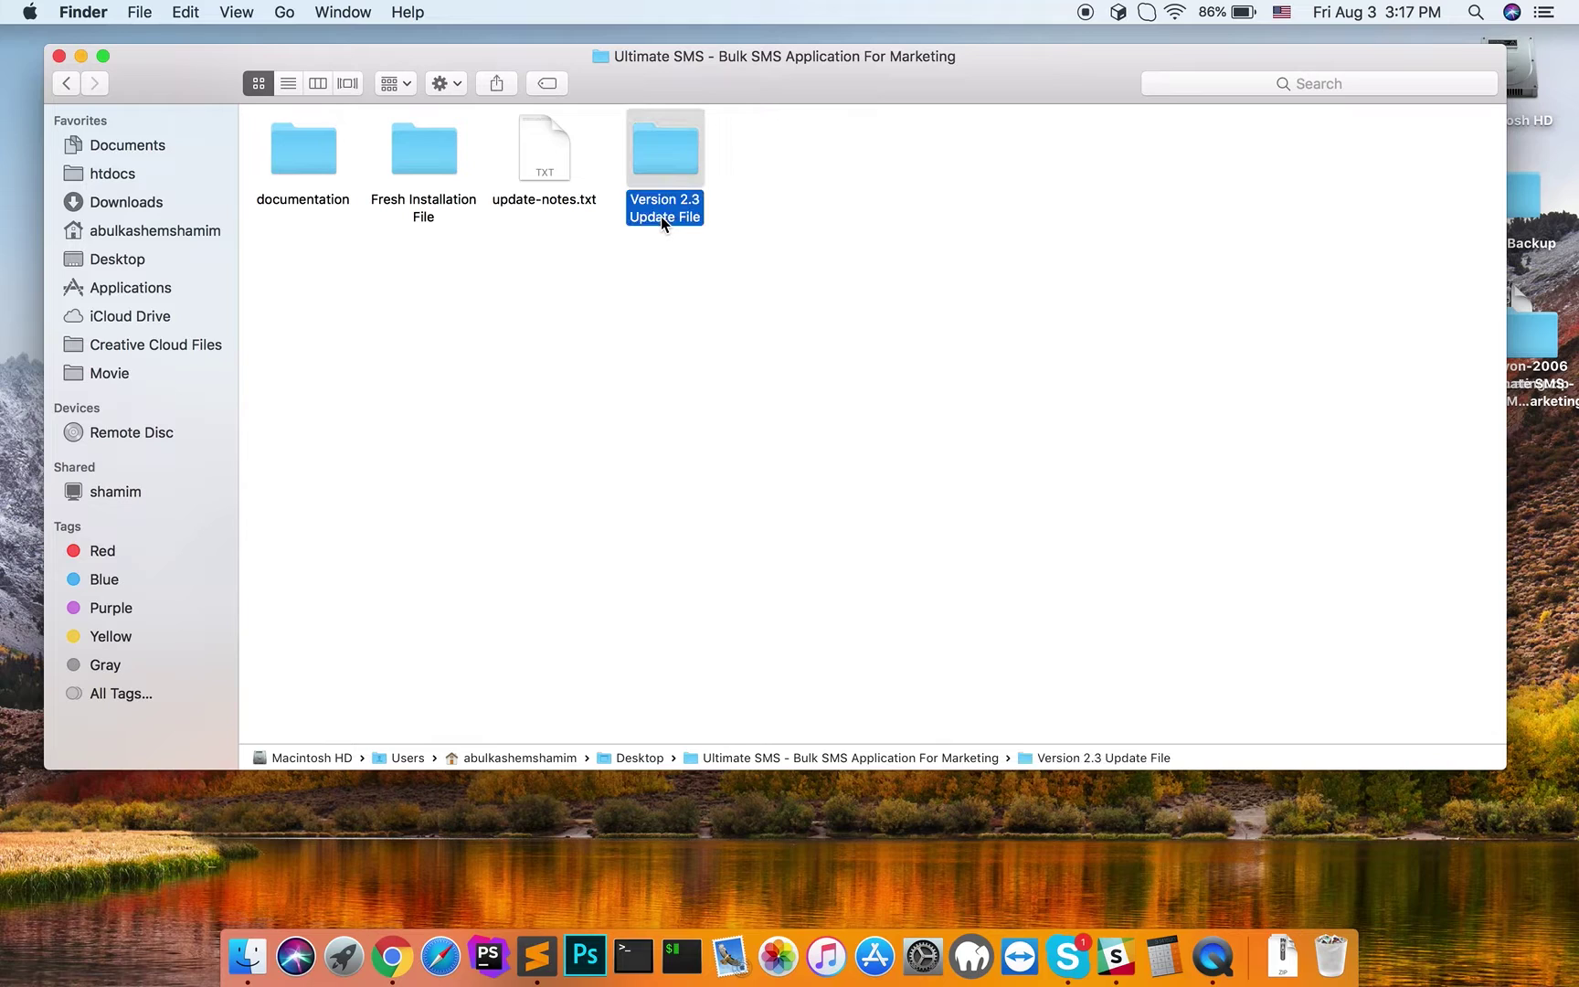
{"action": "left_click", "coordinate": [660, 309]}
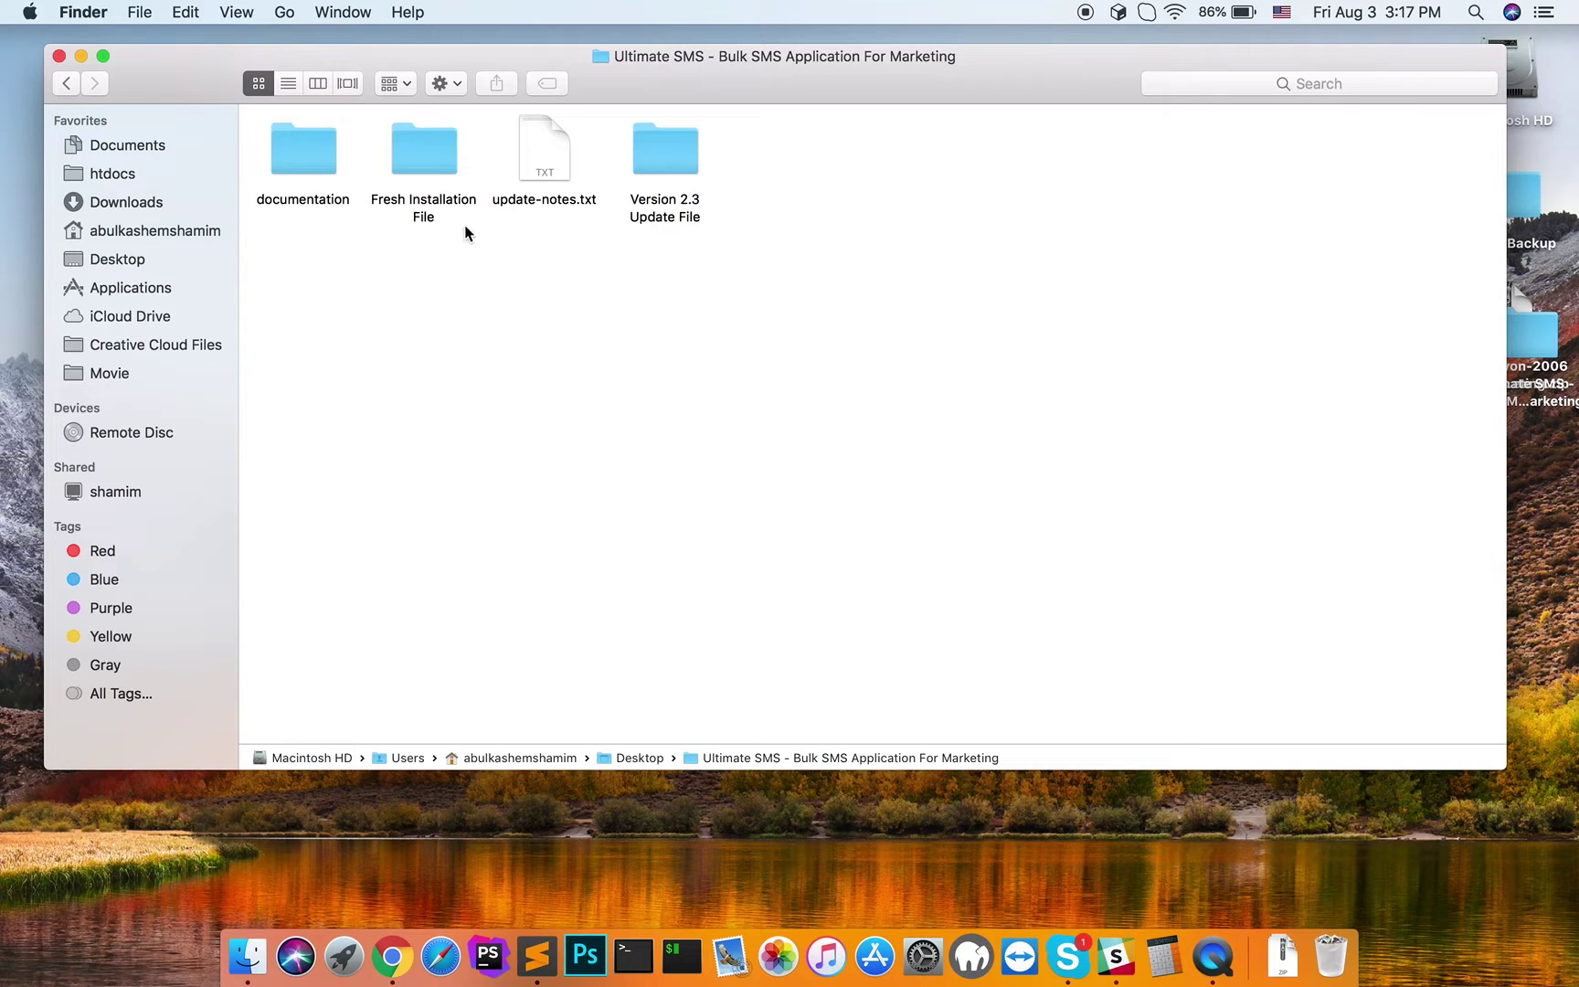
{"action": "left_click", "coordinate": [429, 209]}
{"action": "double_click", "coordinate": [429, 209]}
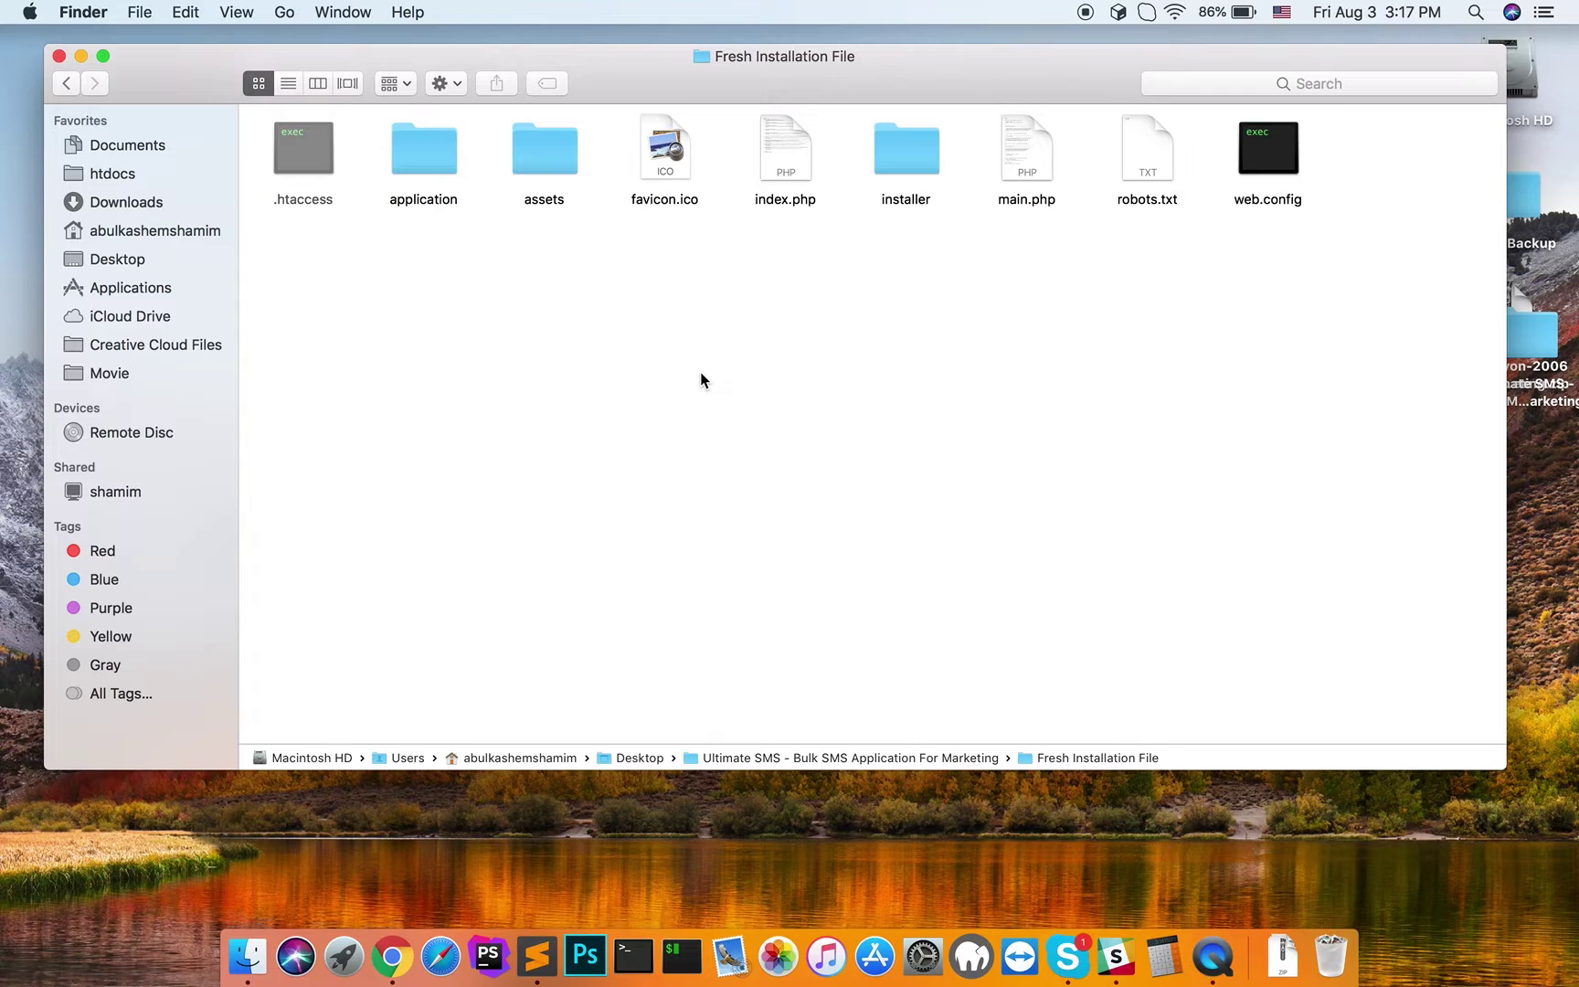
- Select all nine items and compress them into Archive.zip
{"action": "key", "text": "super+a"}
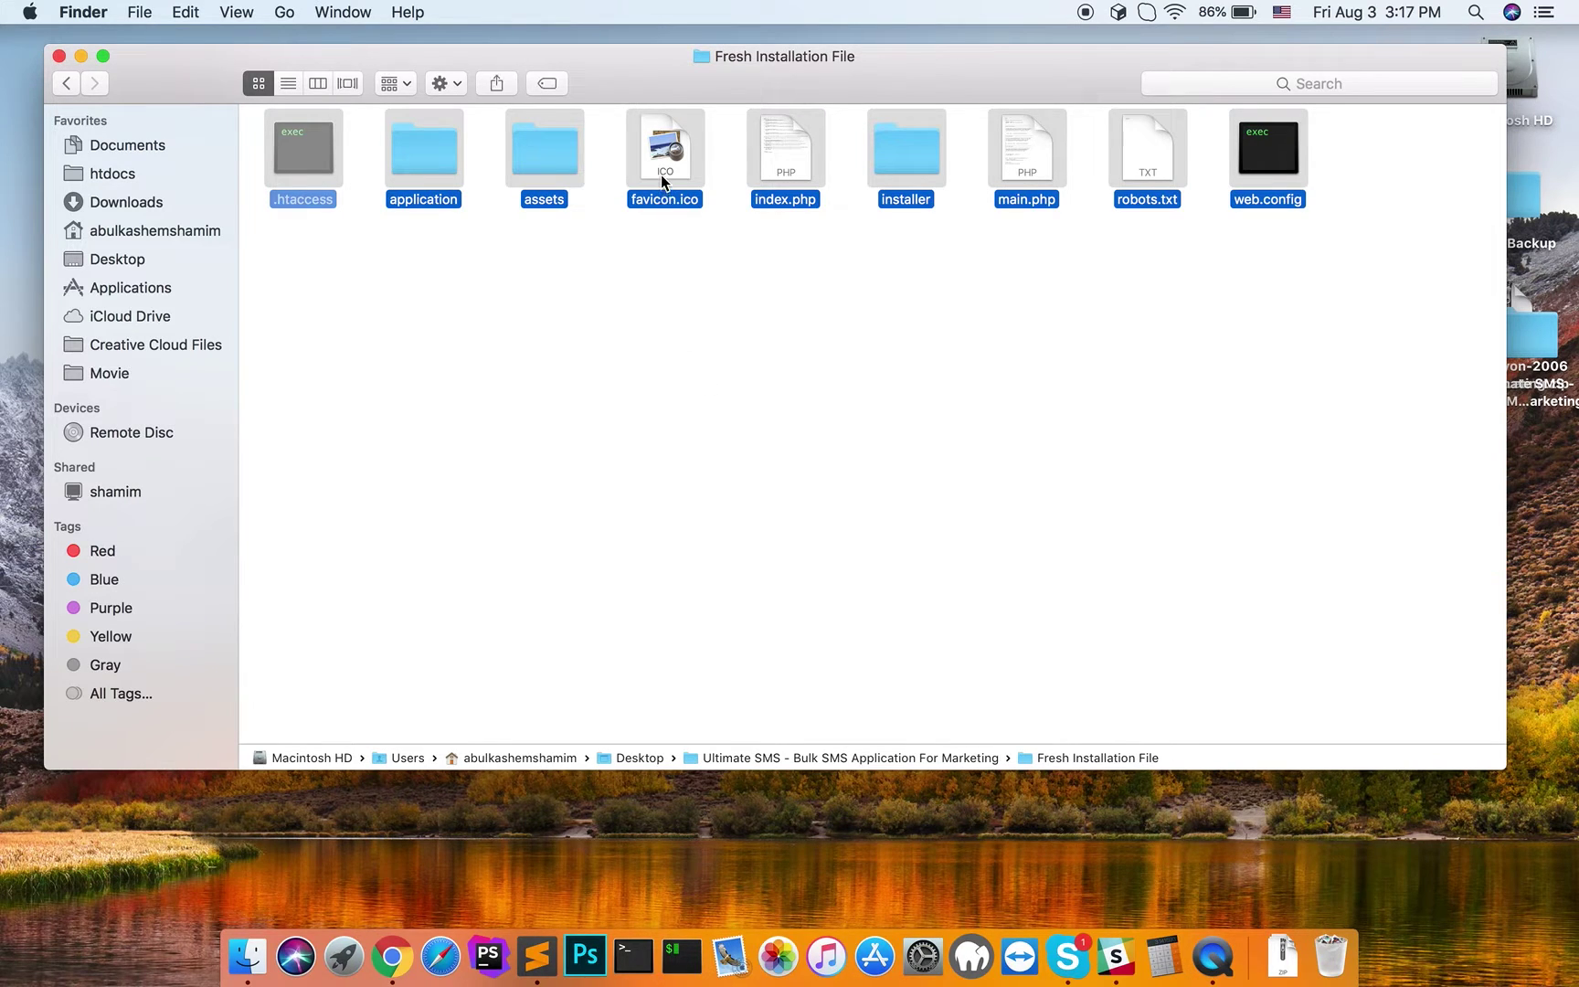
{"action": "right_click", "coordinate": [662, 173]}
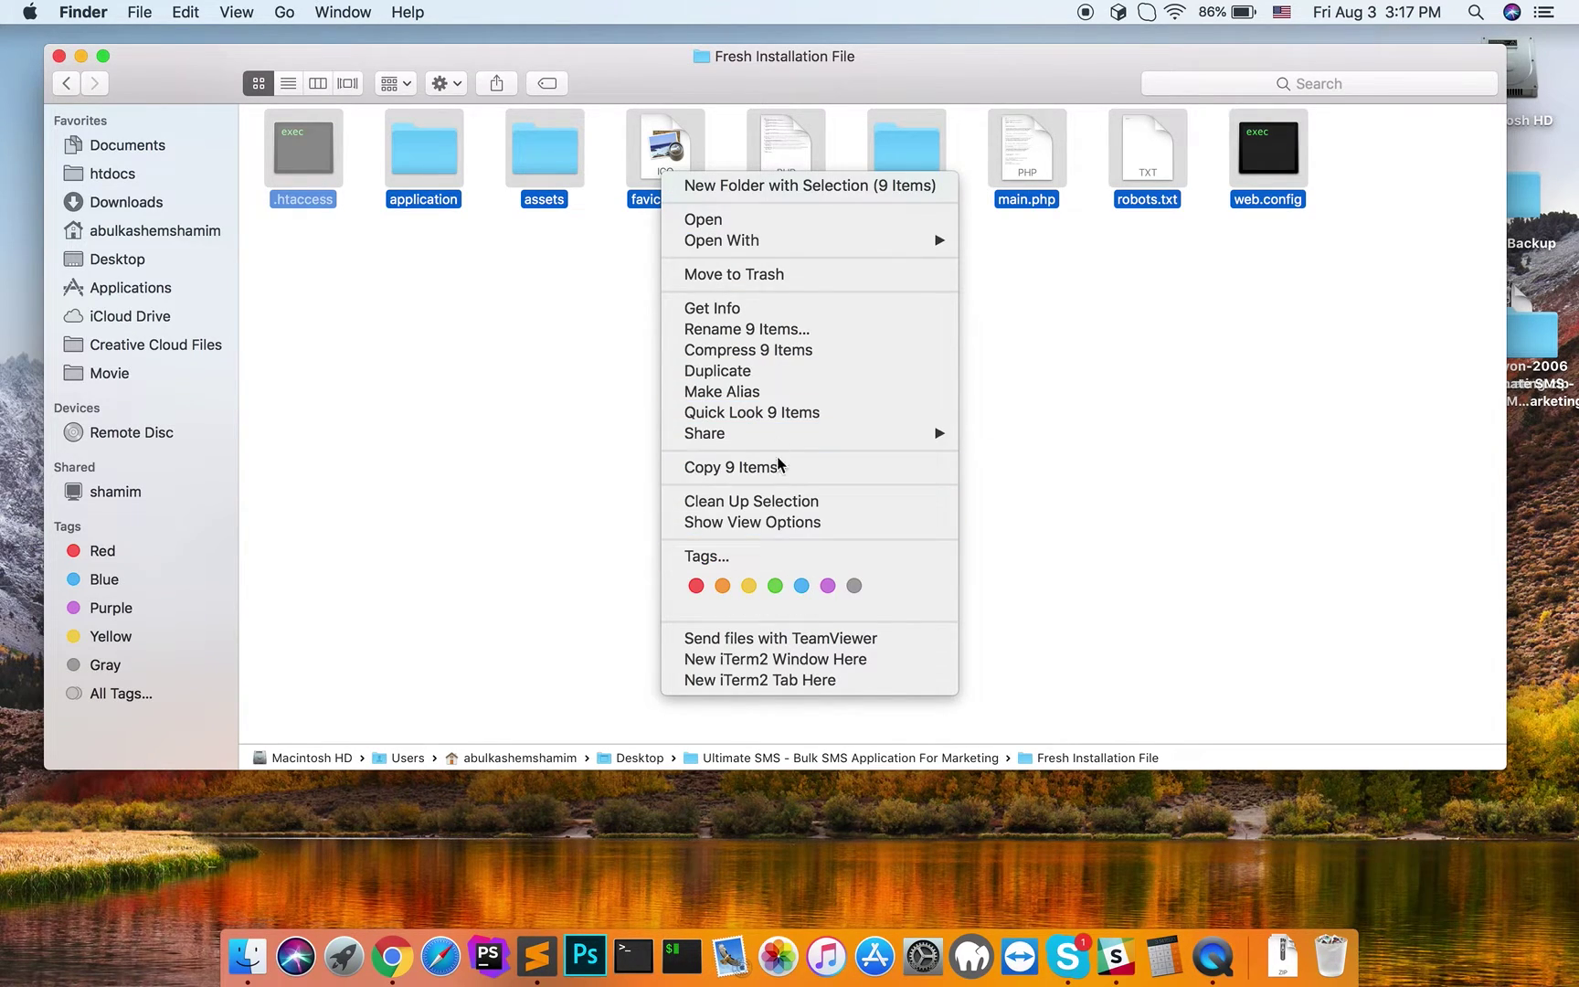
{"action": "left_click", "coordinate": [757, 347]}
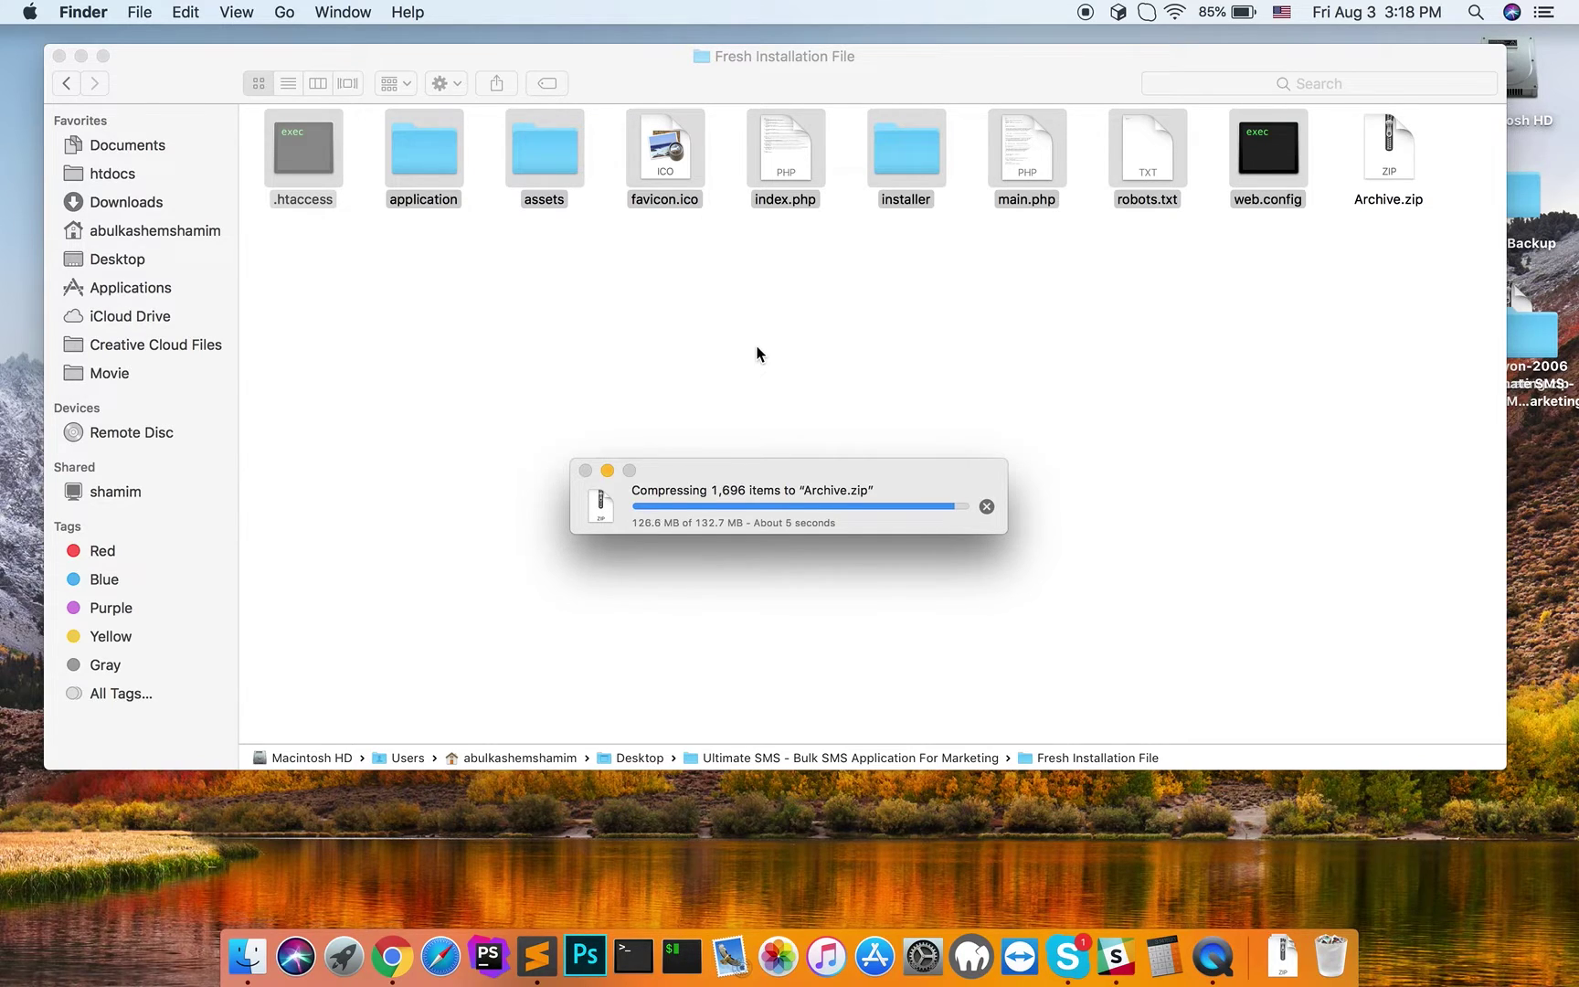
{"action": "left_click", "coordinate": [756, 353]}
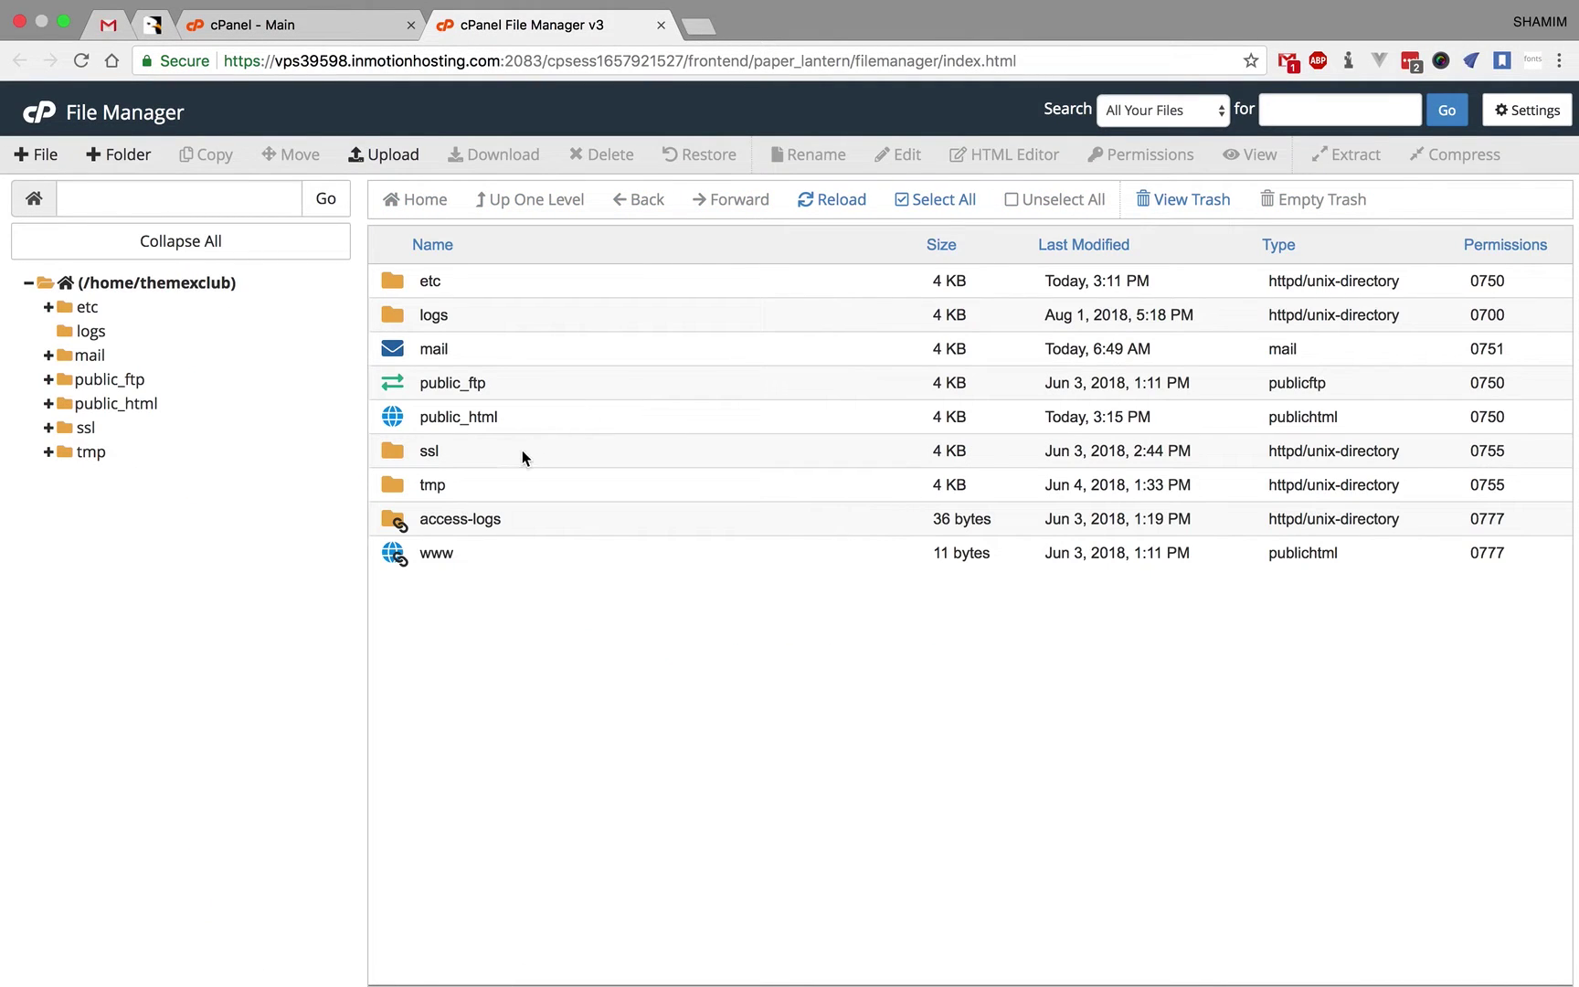
- Open public_html in File Manager and go to its Upload page, cancelling a new-folder prompt
{"action": "double_click", "coordinate": [392, 417]}
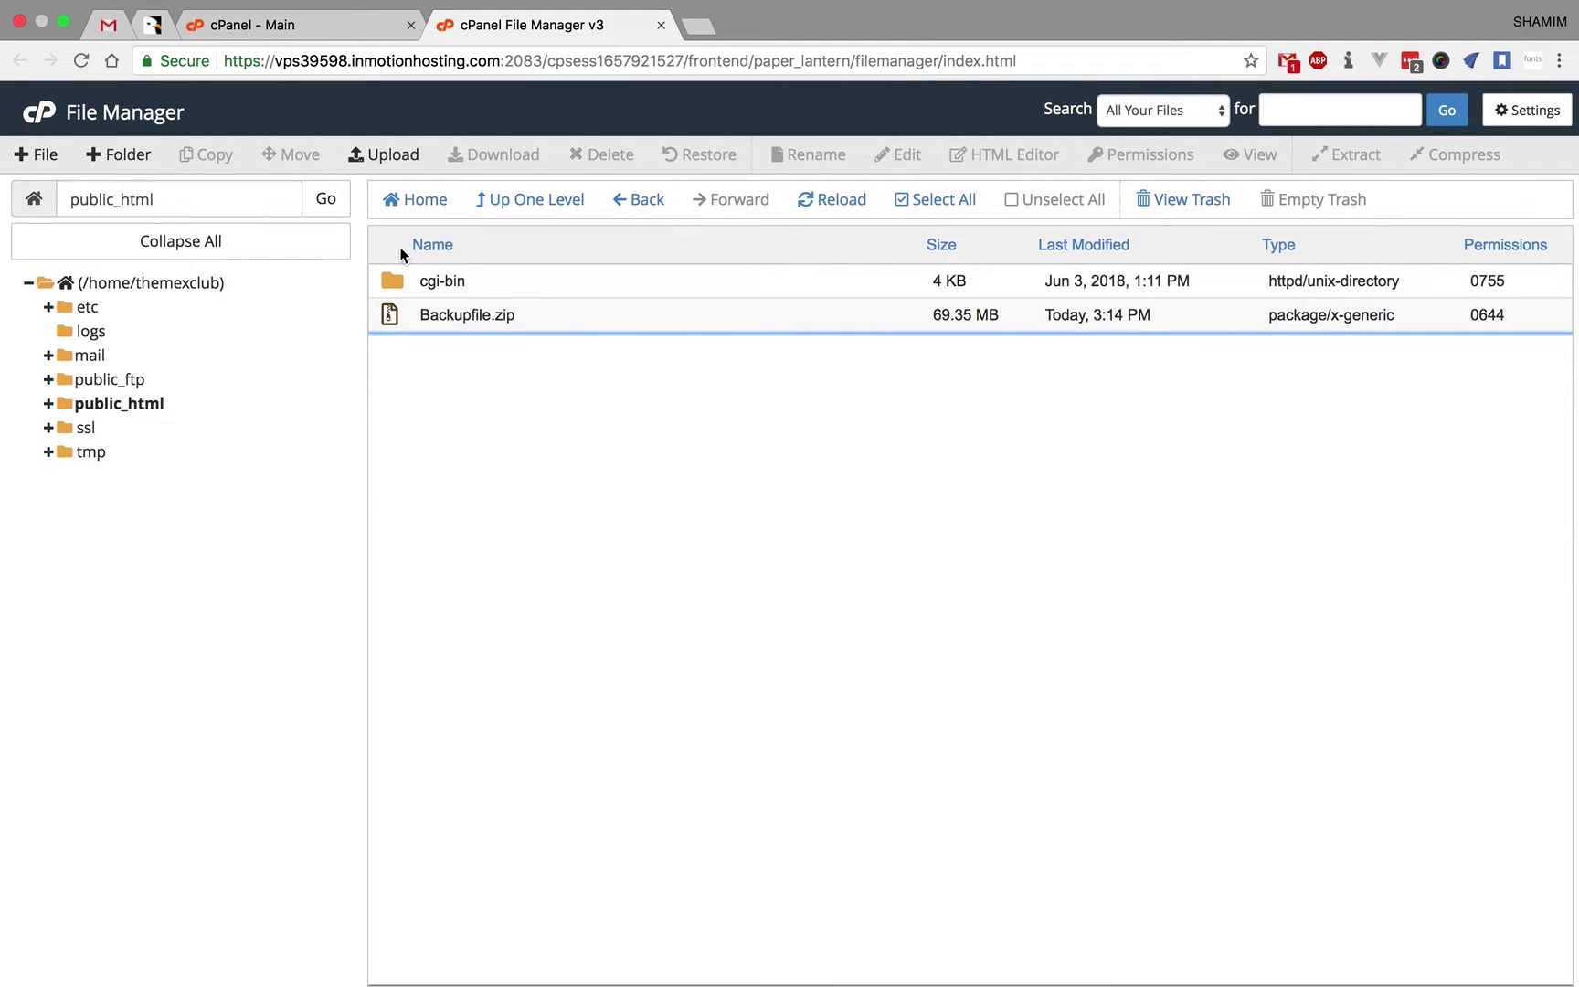
{"action": "left_click", "coordinate": [128, 156]}
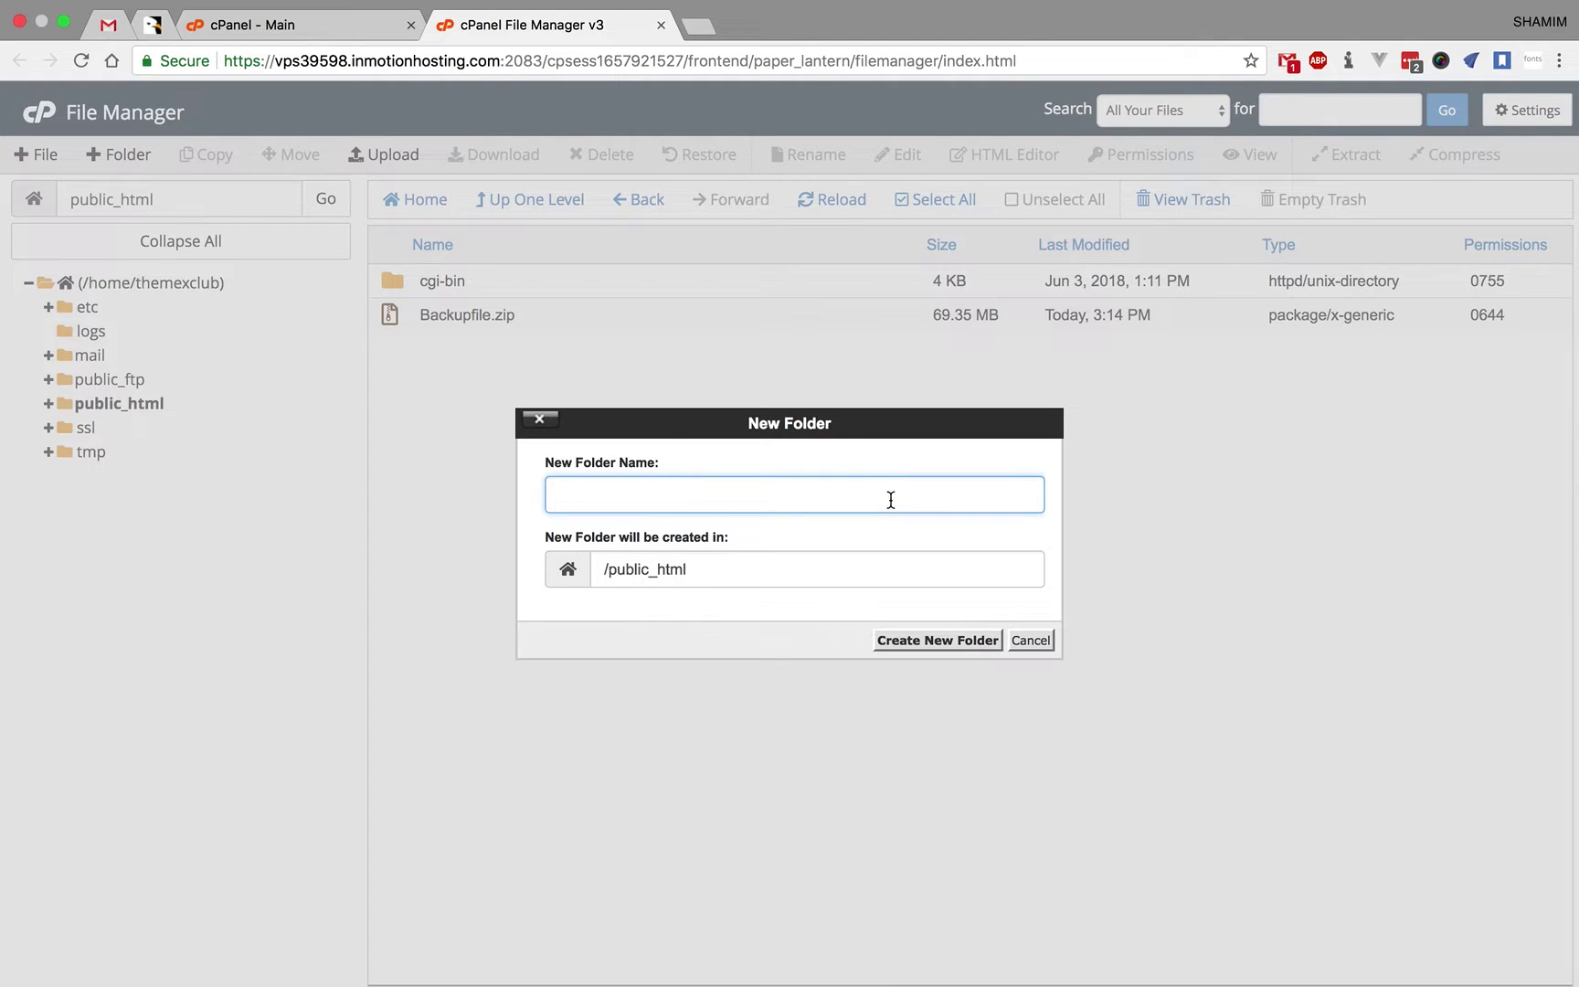
{"action": "left_click", "coordinate": [1033, 641]}
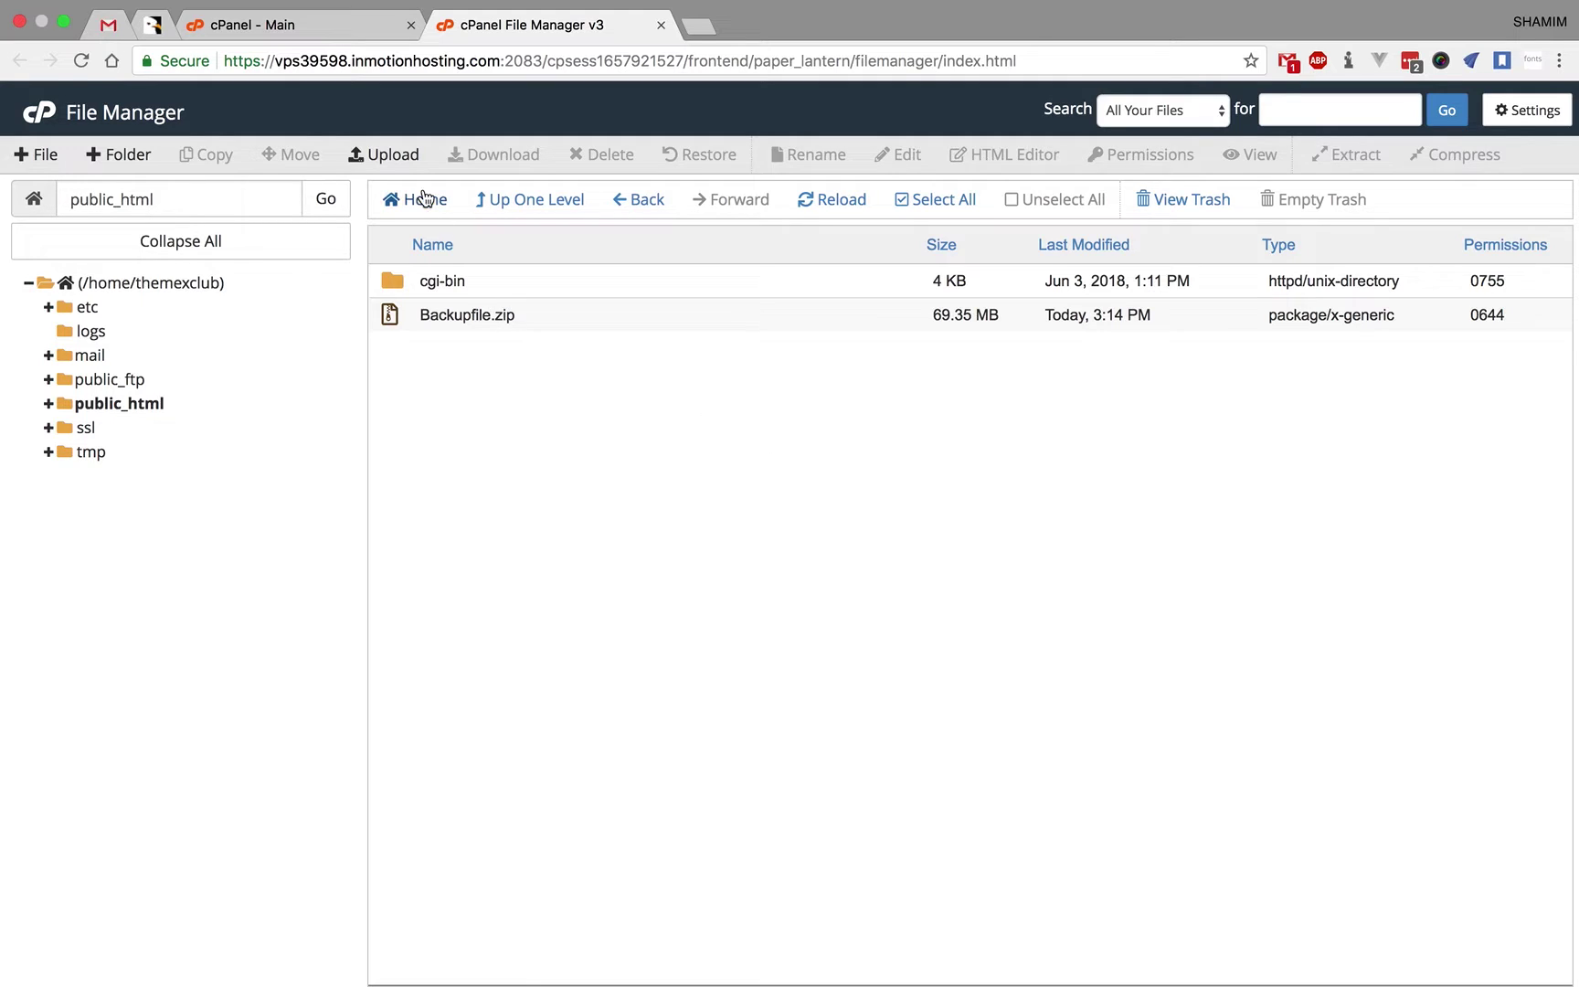
{"action": "left_click", "coordinate": [379, 154]}
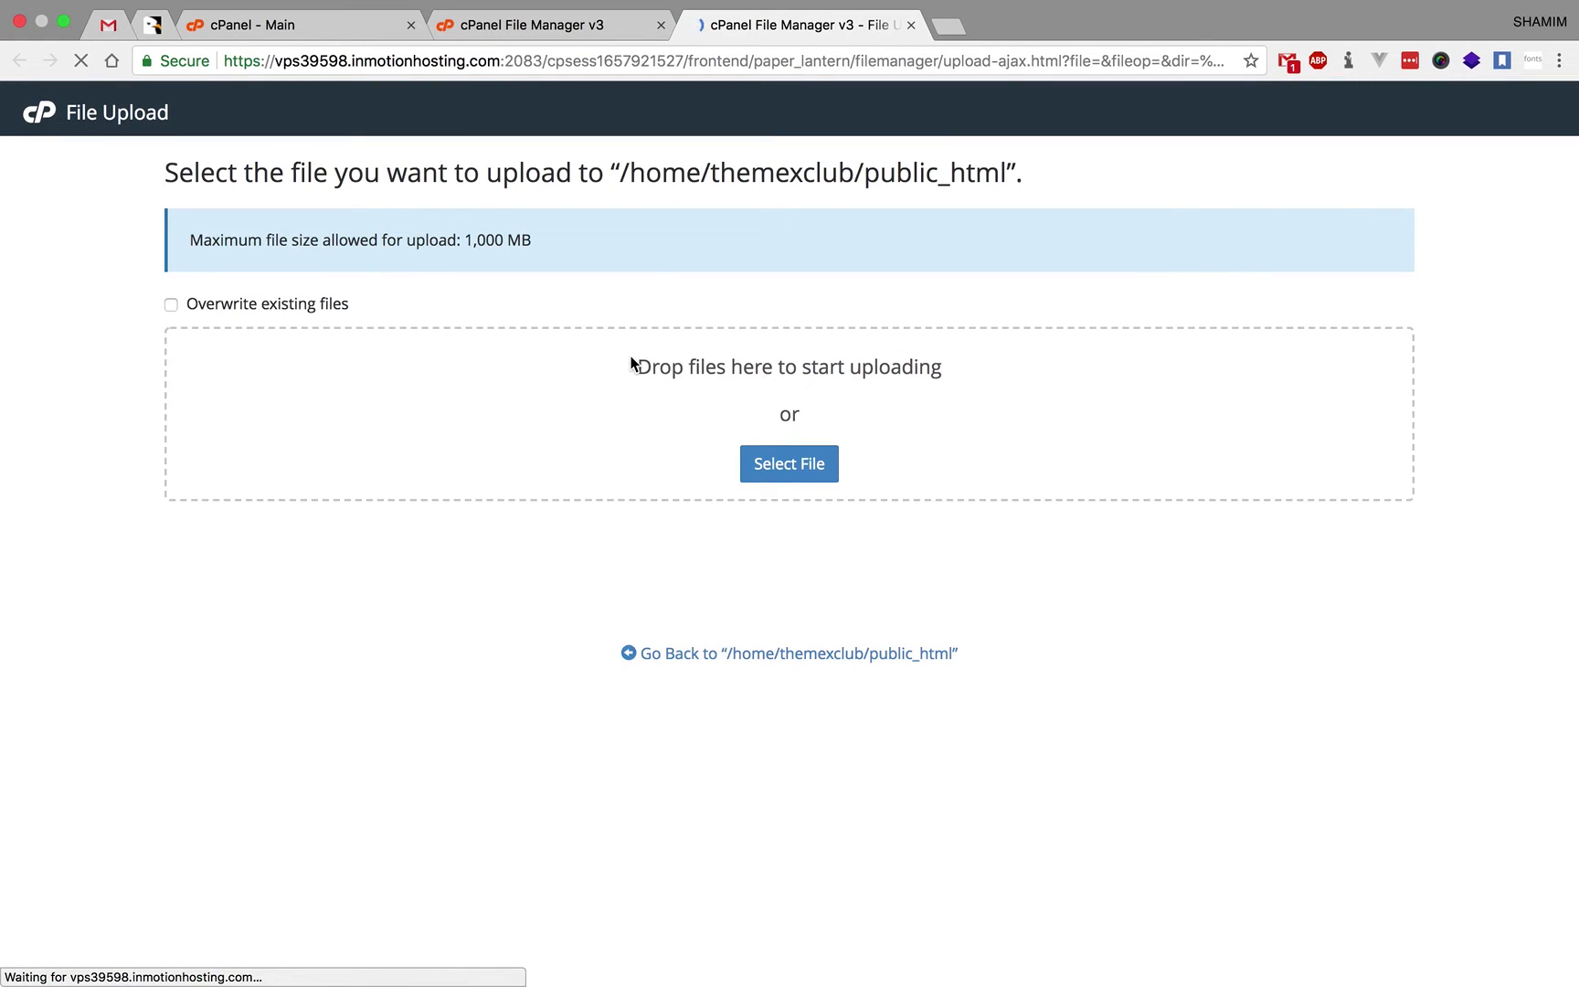
- Upload Archive.zip from Desktop > Ultimate SMS > Fresh Installation File
{"action": "left_click", "coordinate": [805, 465]}
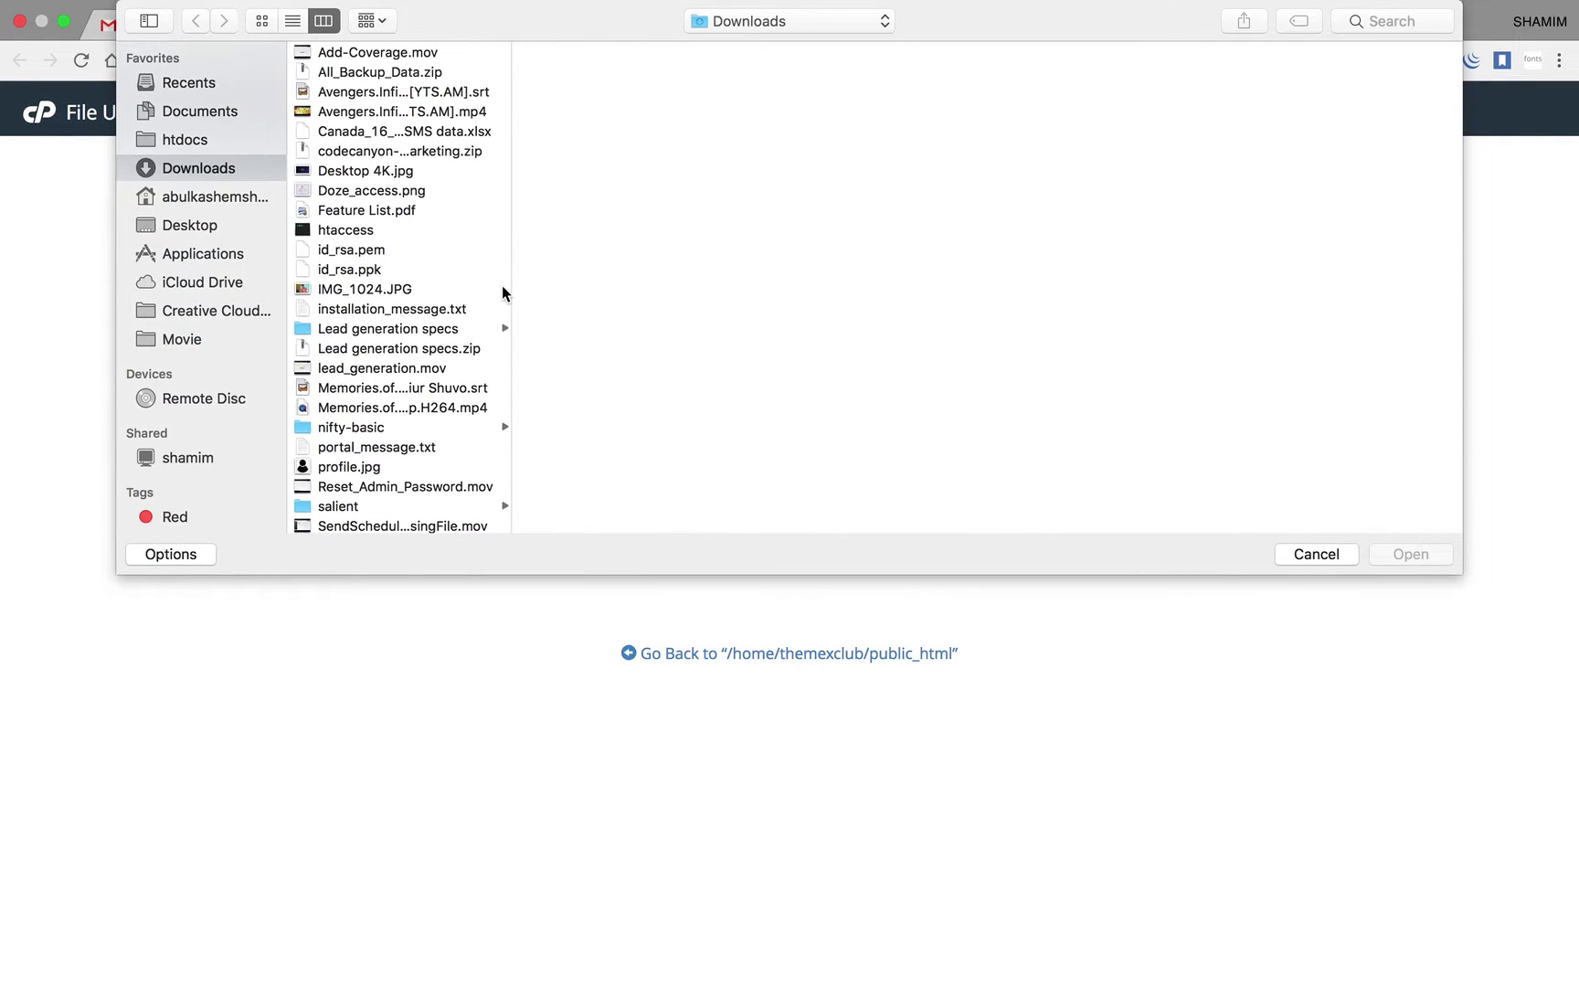
{"action": "left_click", "coordinate": [198, 228]}
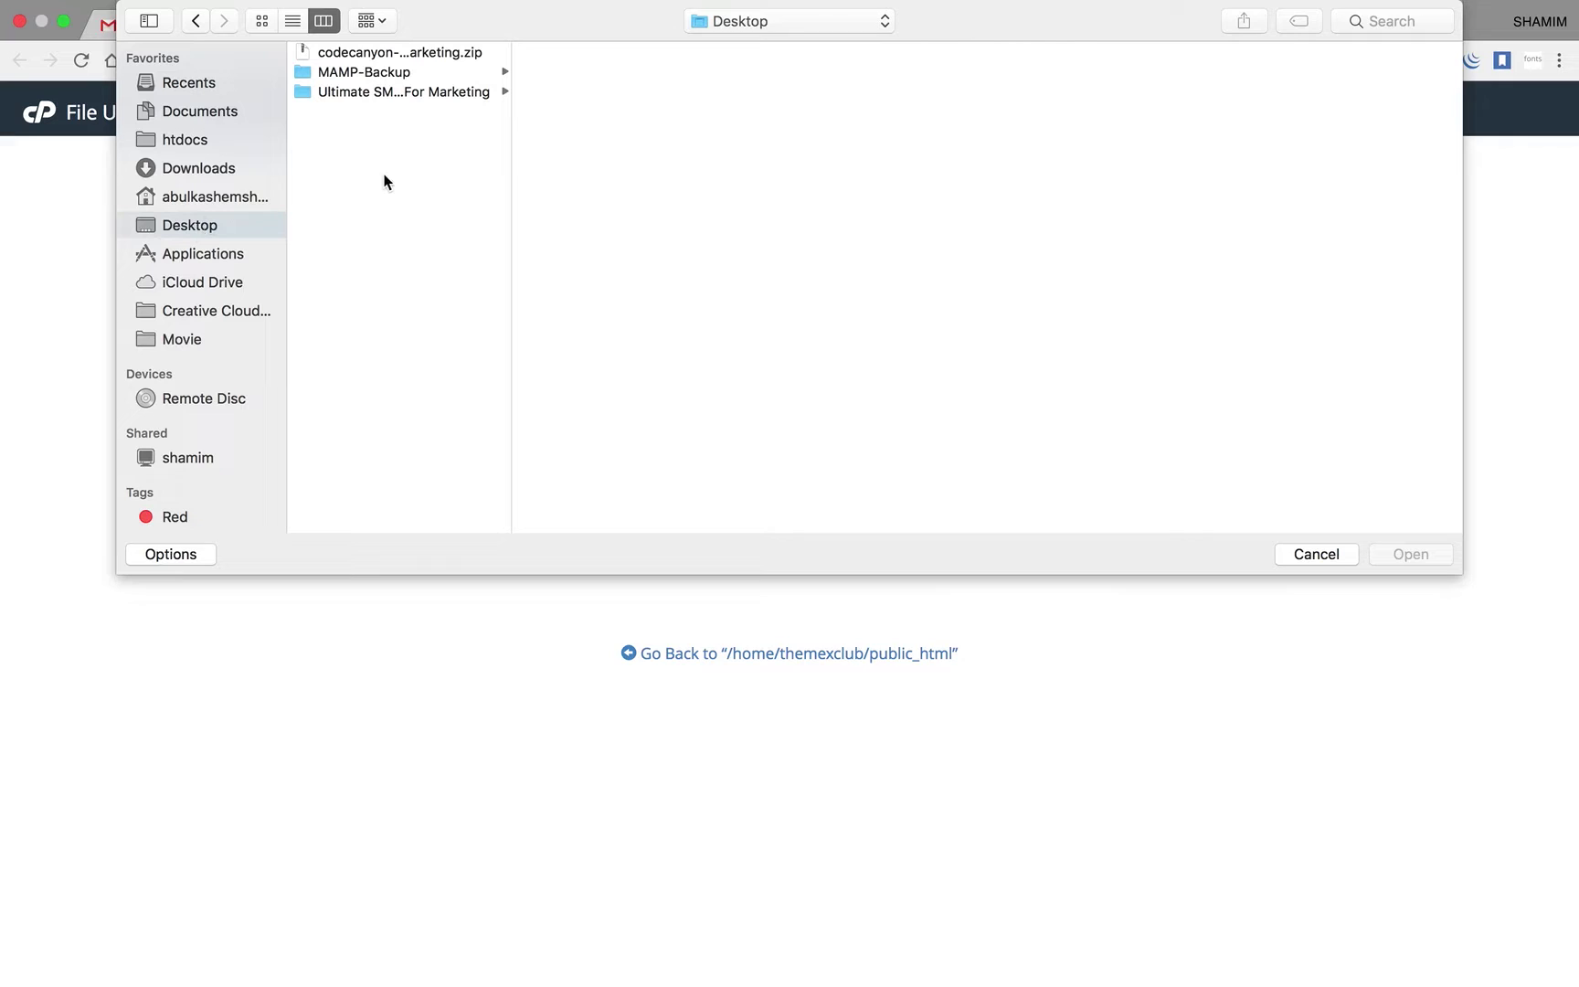
{"action": "left_click", "coordinate": [402, 96]}
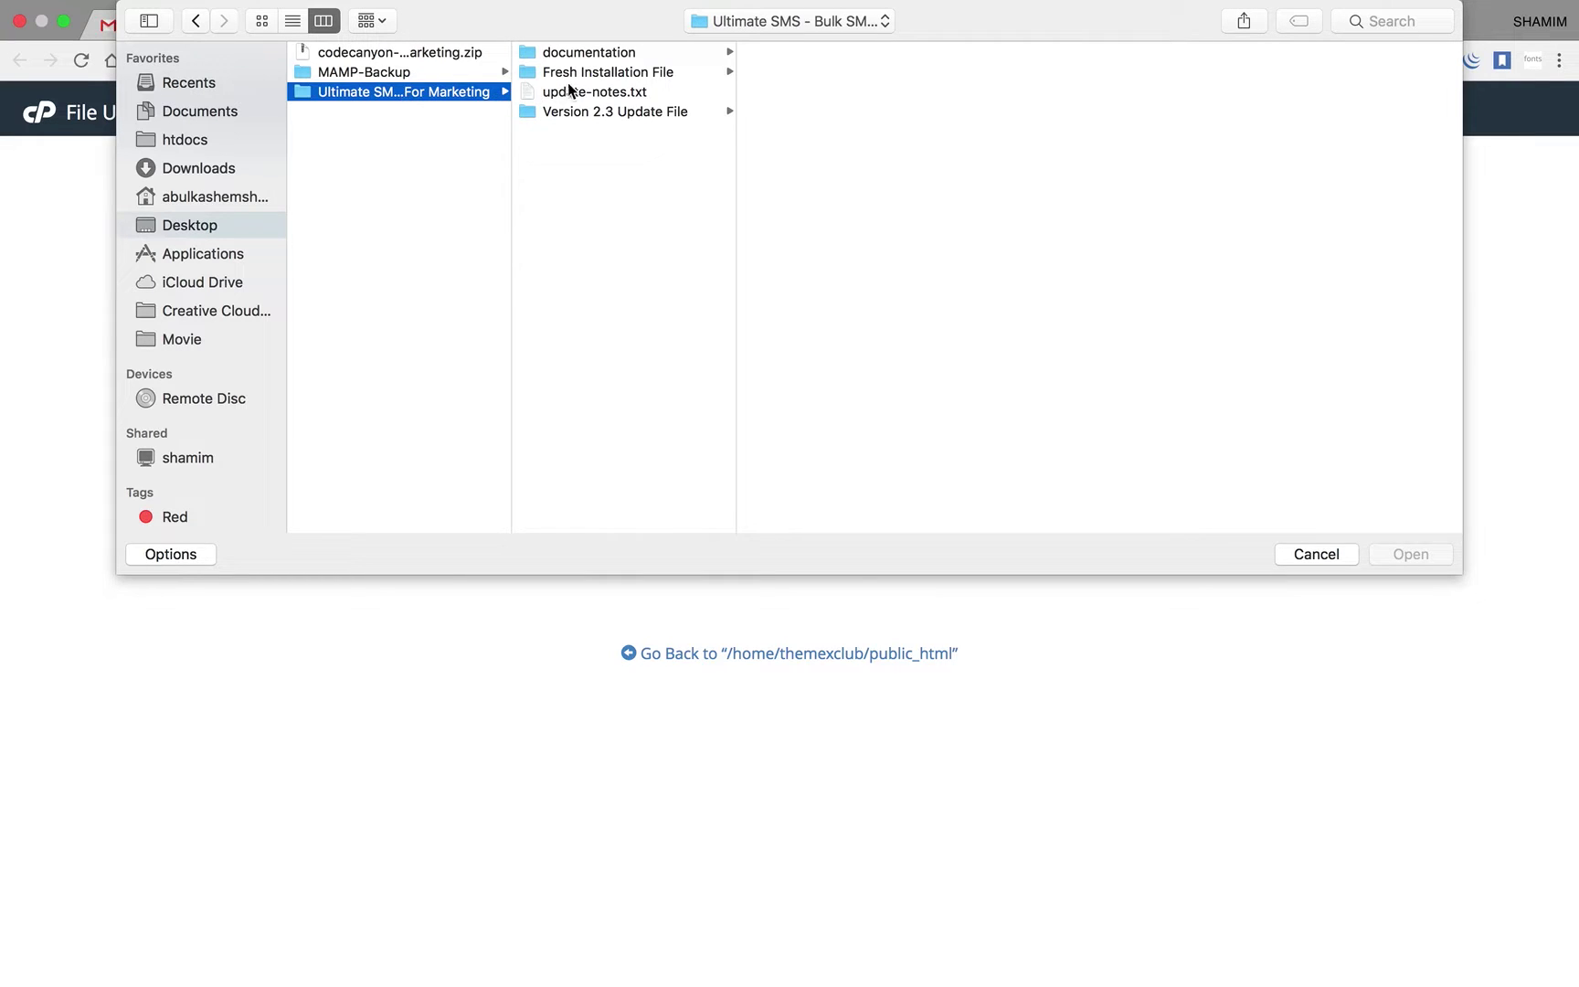
{"action": "left_click", "coordinate": [596, 72]}
{"action": "left_click", "coordinate": [816, 73]}
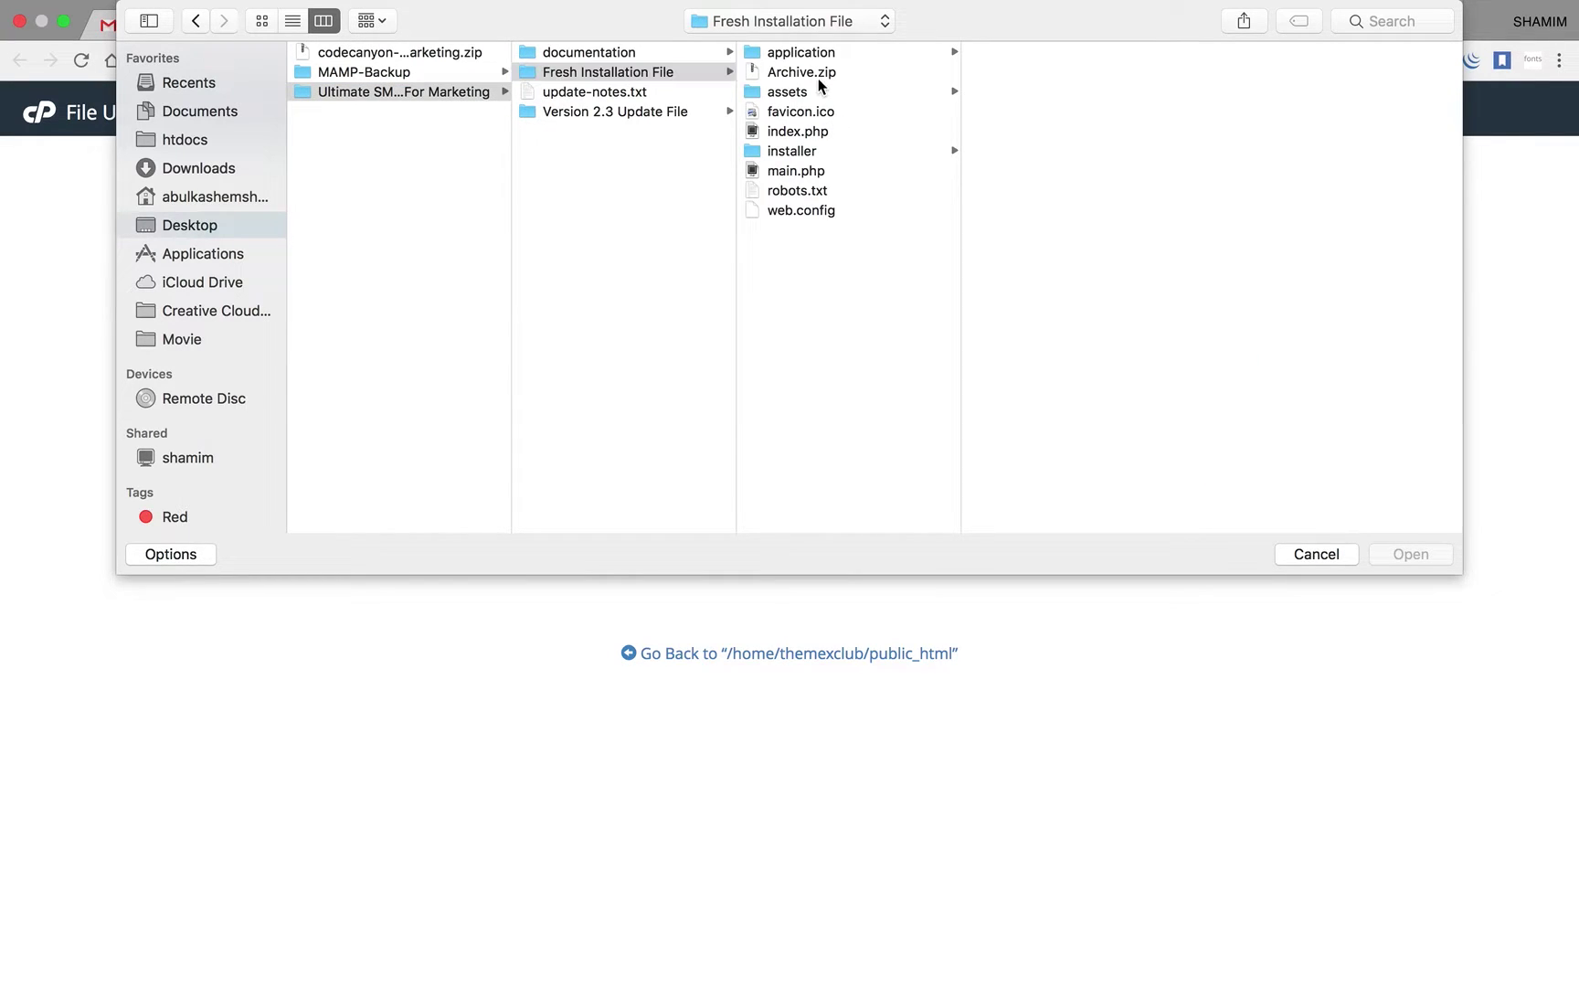
{"action": "left_click", "coordinate": [1390, 554]}
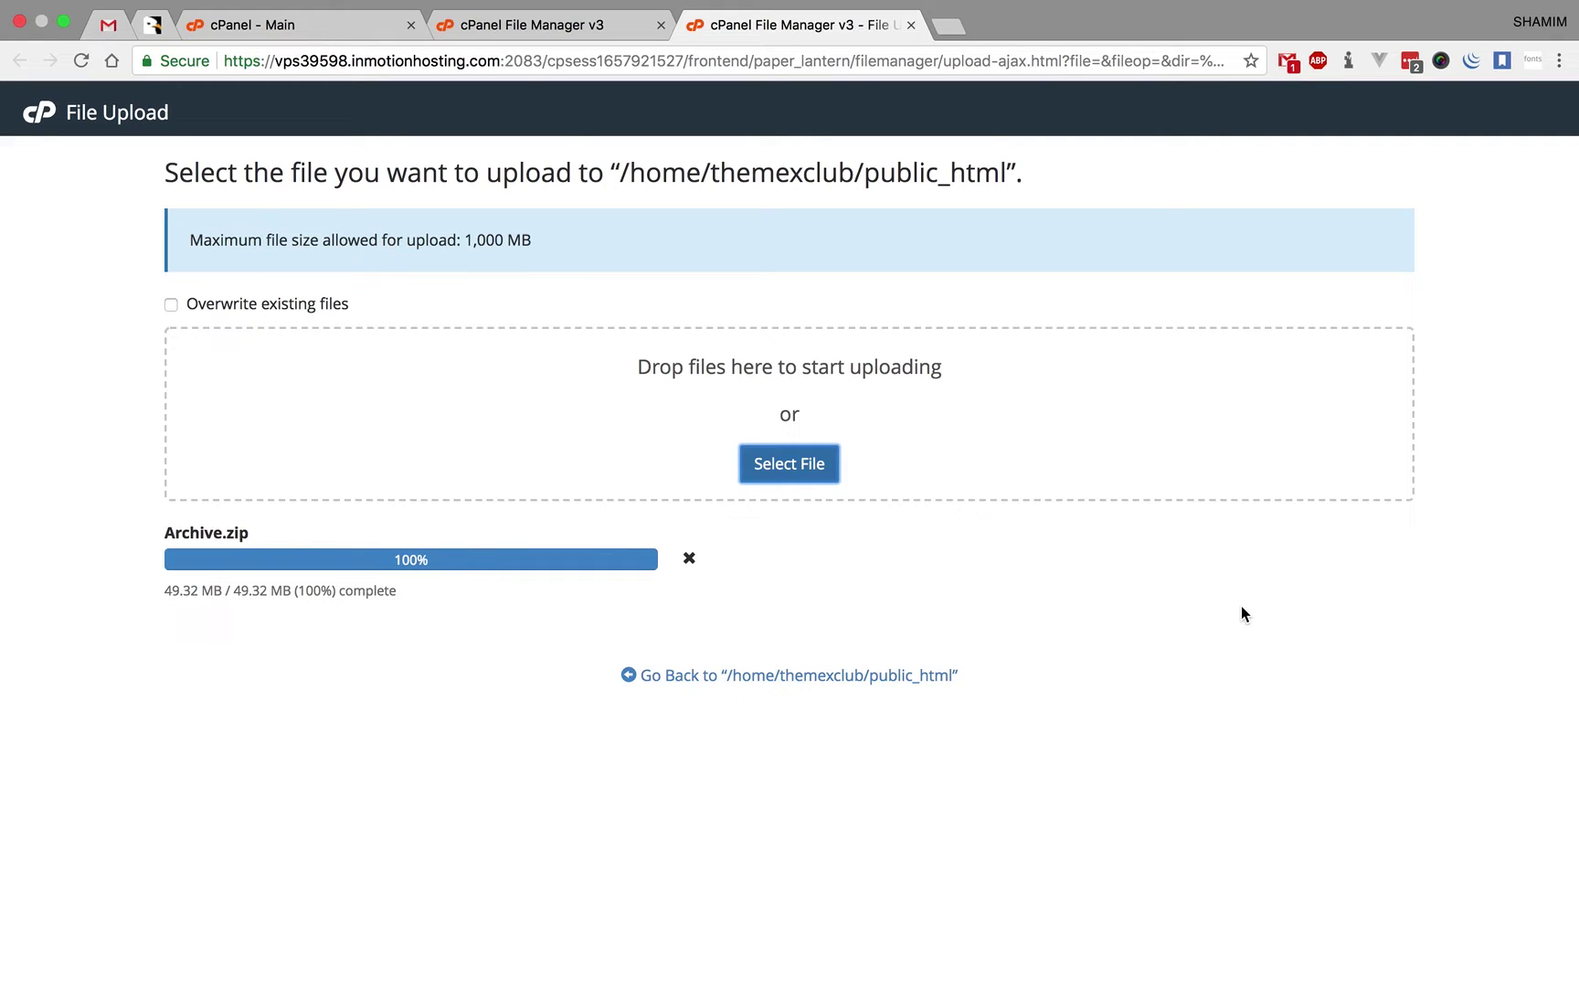
- After the 49.32 MB upload reaches 100%, return to public_html in File Manager
{"action": "left_click", "coordinate": [884, 676]}
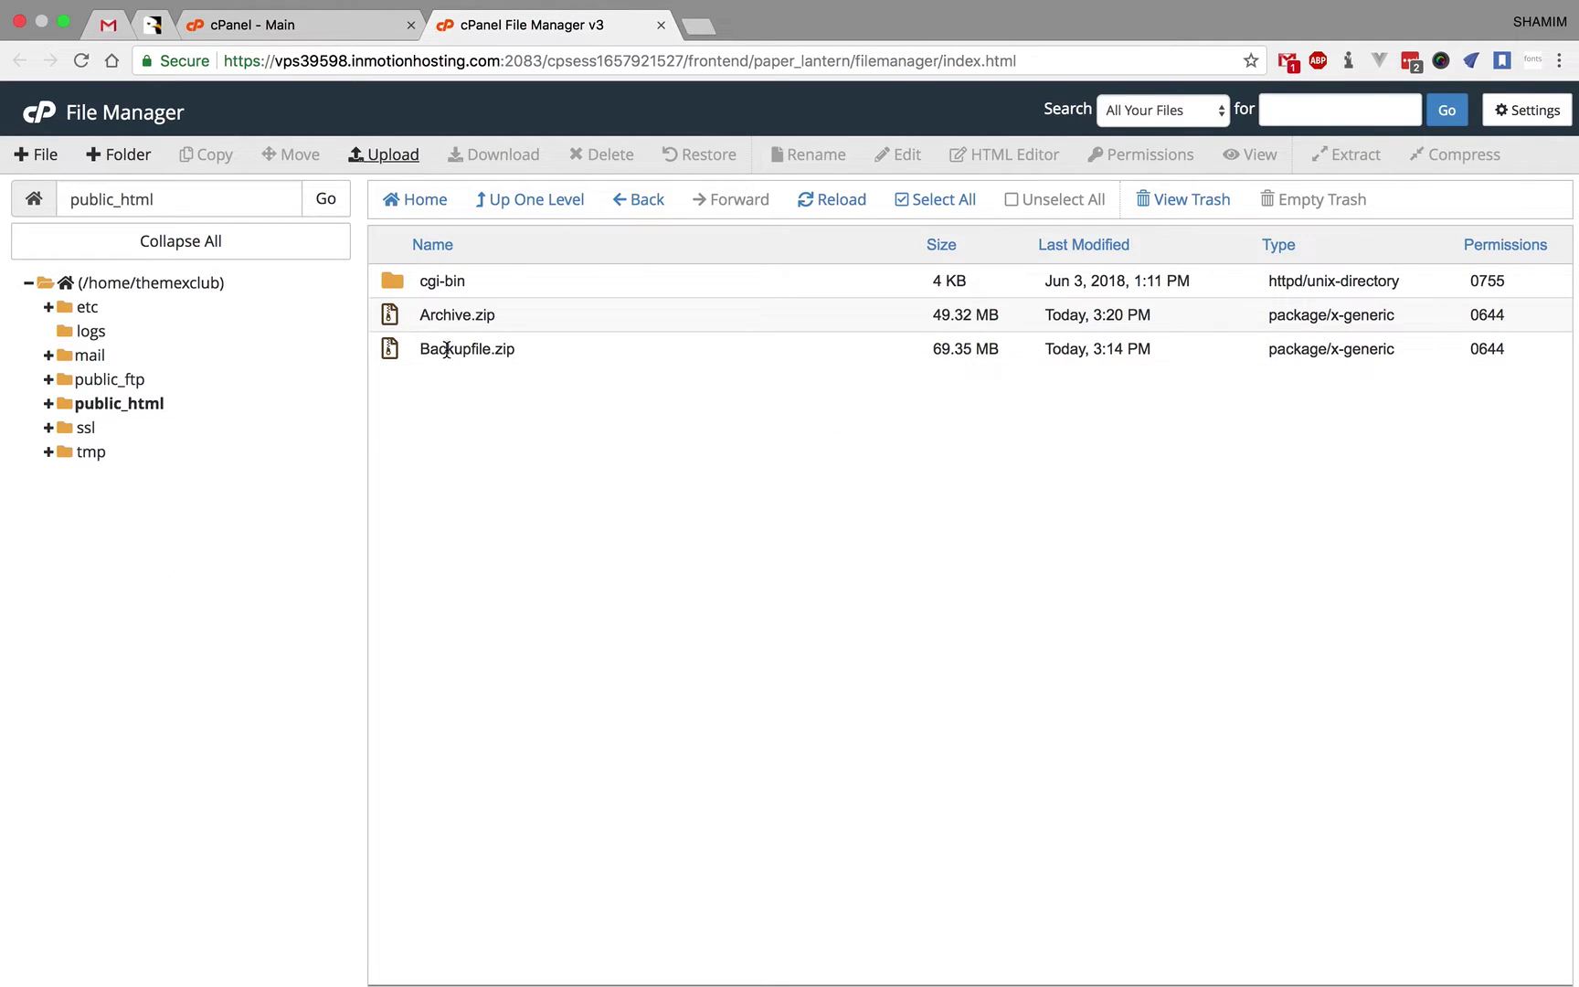
- Extract Archive.zip into public_html, close the results, and select the __MACOSX folder
{"action": "left_click", "coordinate": [408, 321]}
{"action": "right_click", "coordinate": [407, 322]}
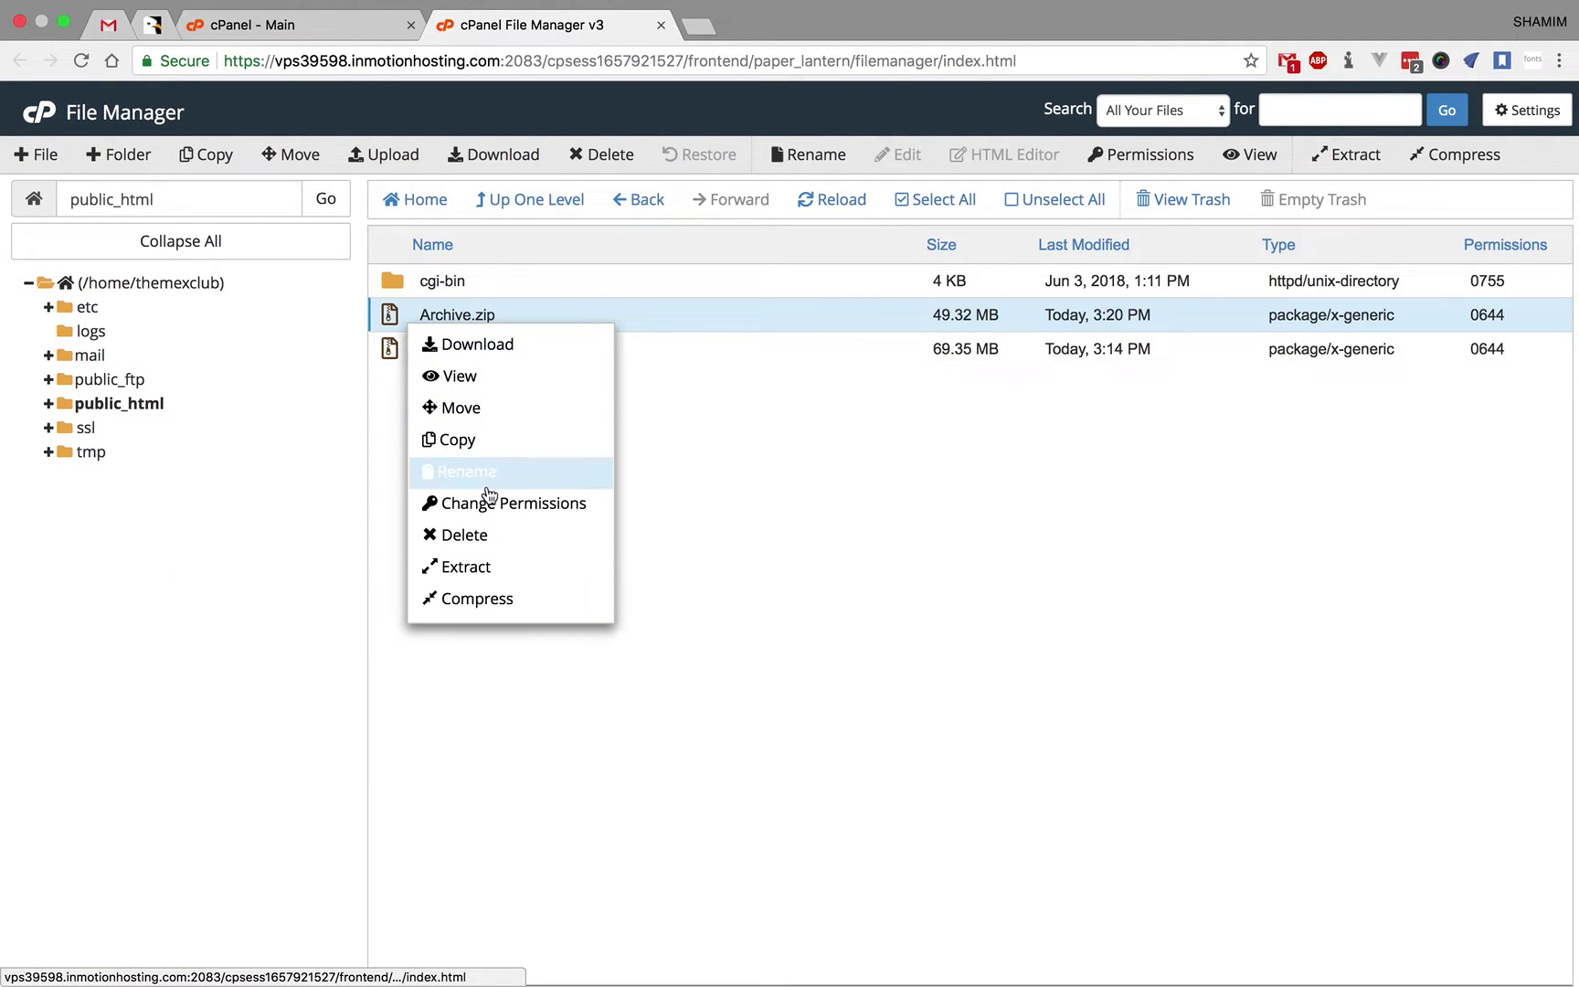
{"action": "left_click", "coordinate": [490, 569]}
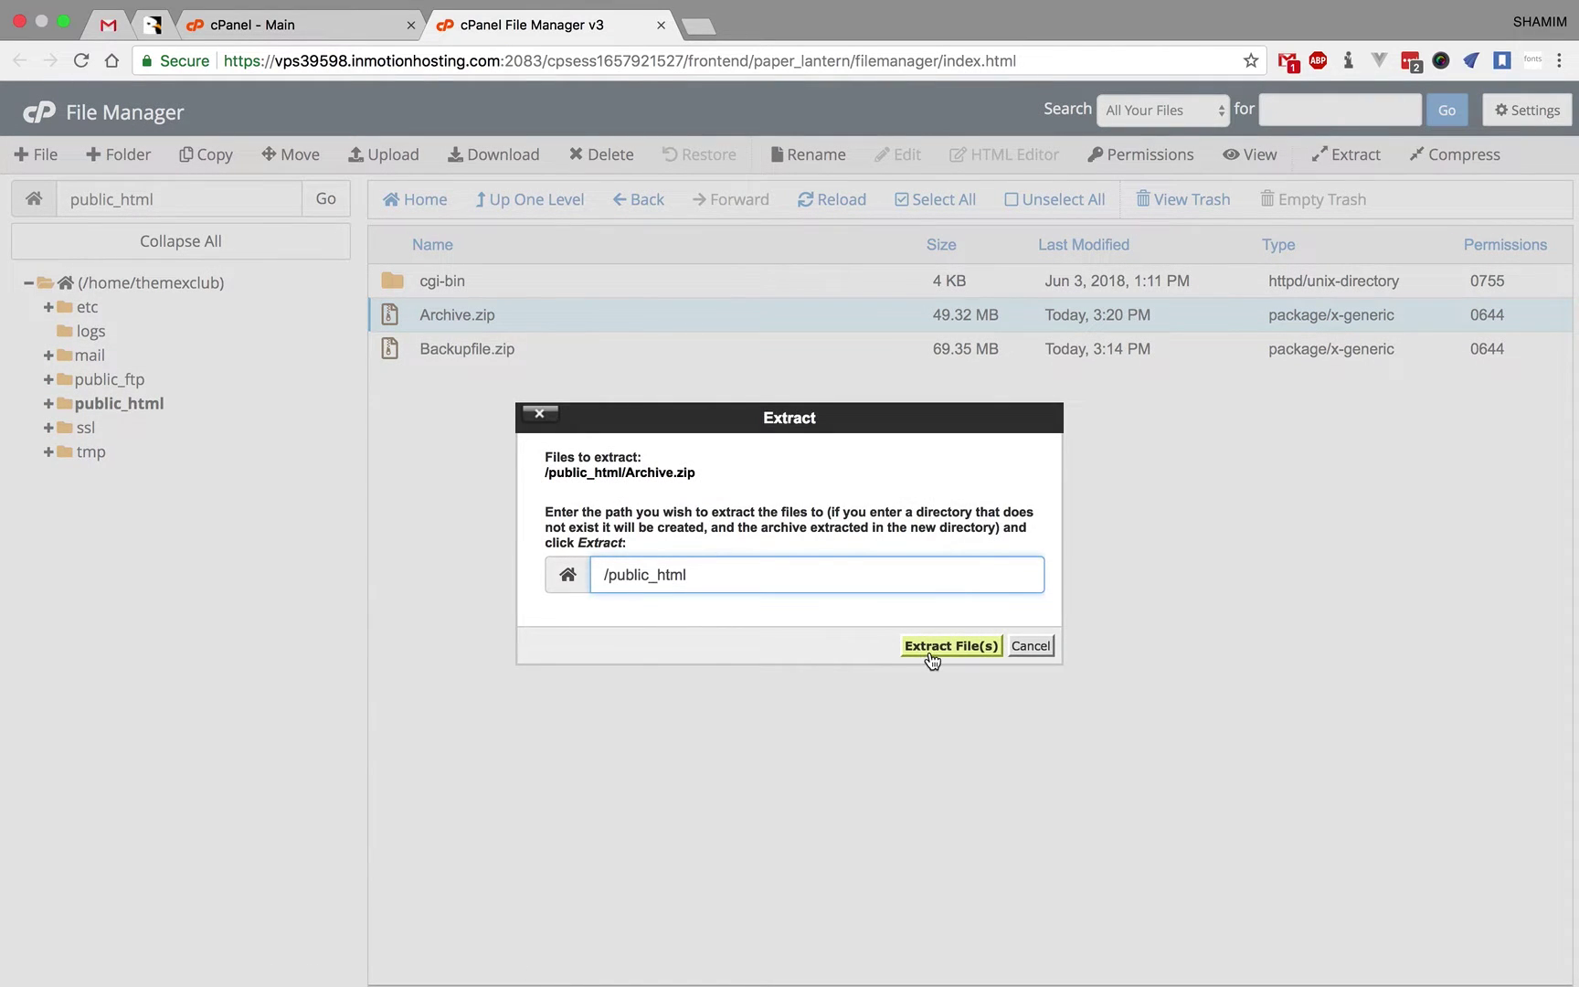
{"action": "left_click", "coordinate": [931, 655]}
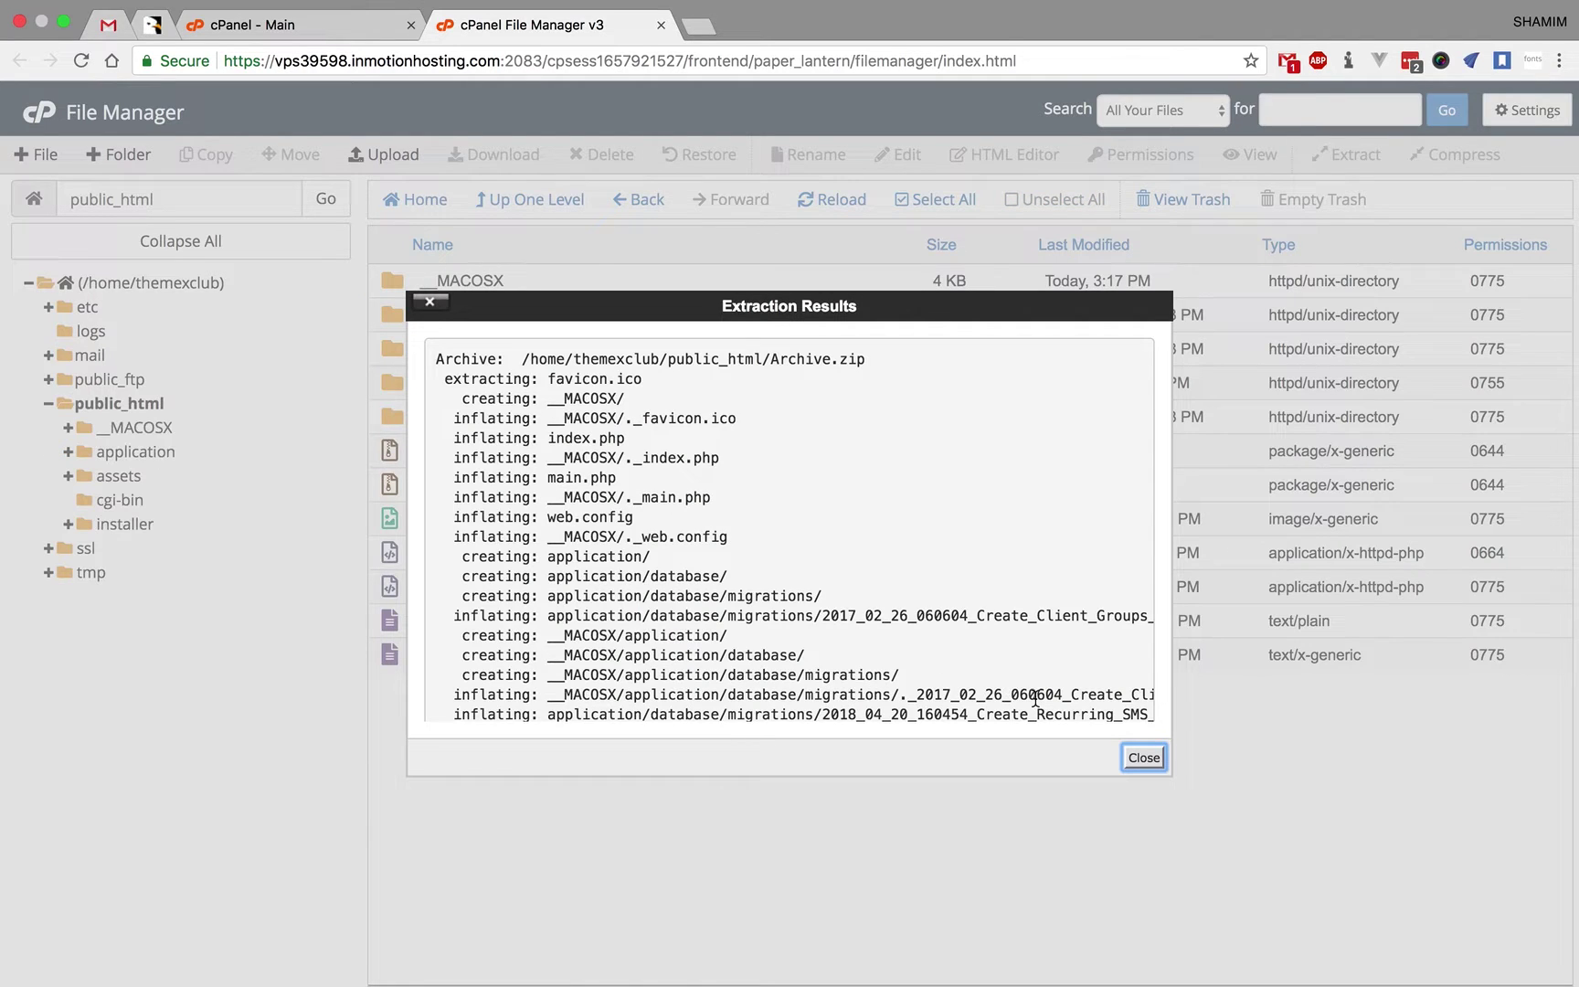
{"action": "left_click", "coordinate": [1144, 758]}
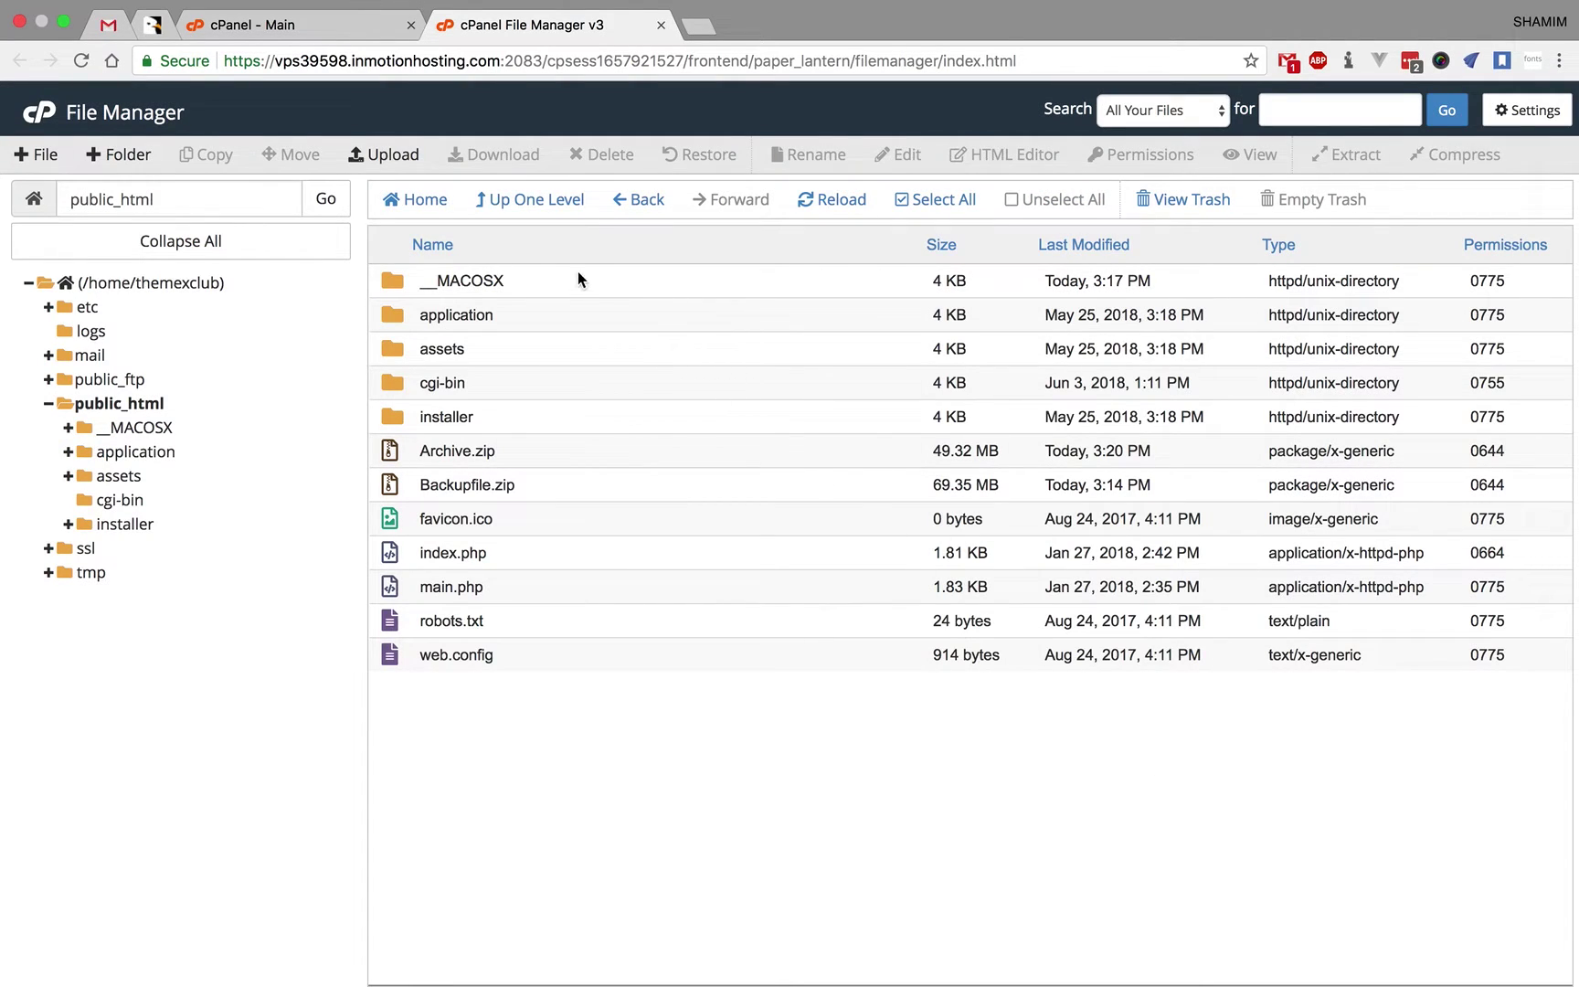
{"action": "left_click", "coordinate": [406, 279]}
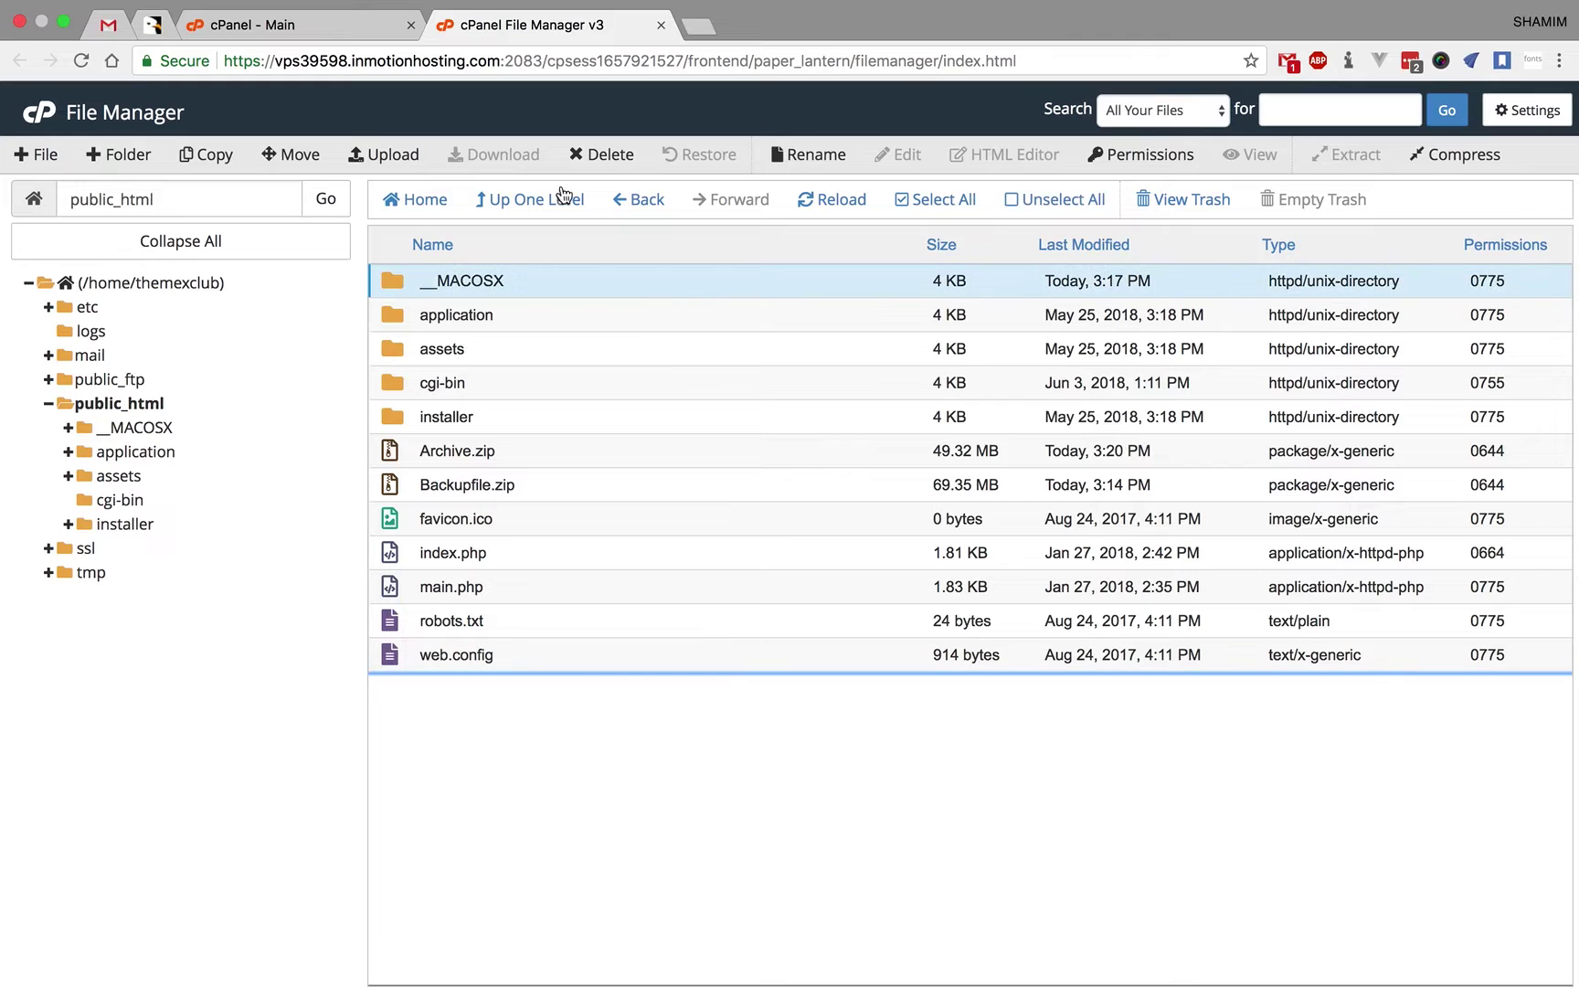
- Permanently delete the __MACOSX folder, skipping the trash
{"action": "left_click", "coordinate": [619, 157]}
{"action": "left_click", "coordinate": [647, 542]}
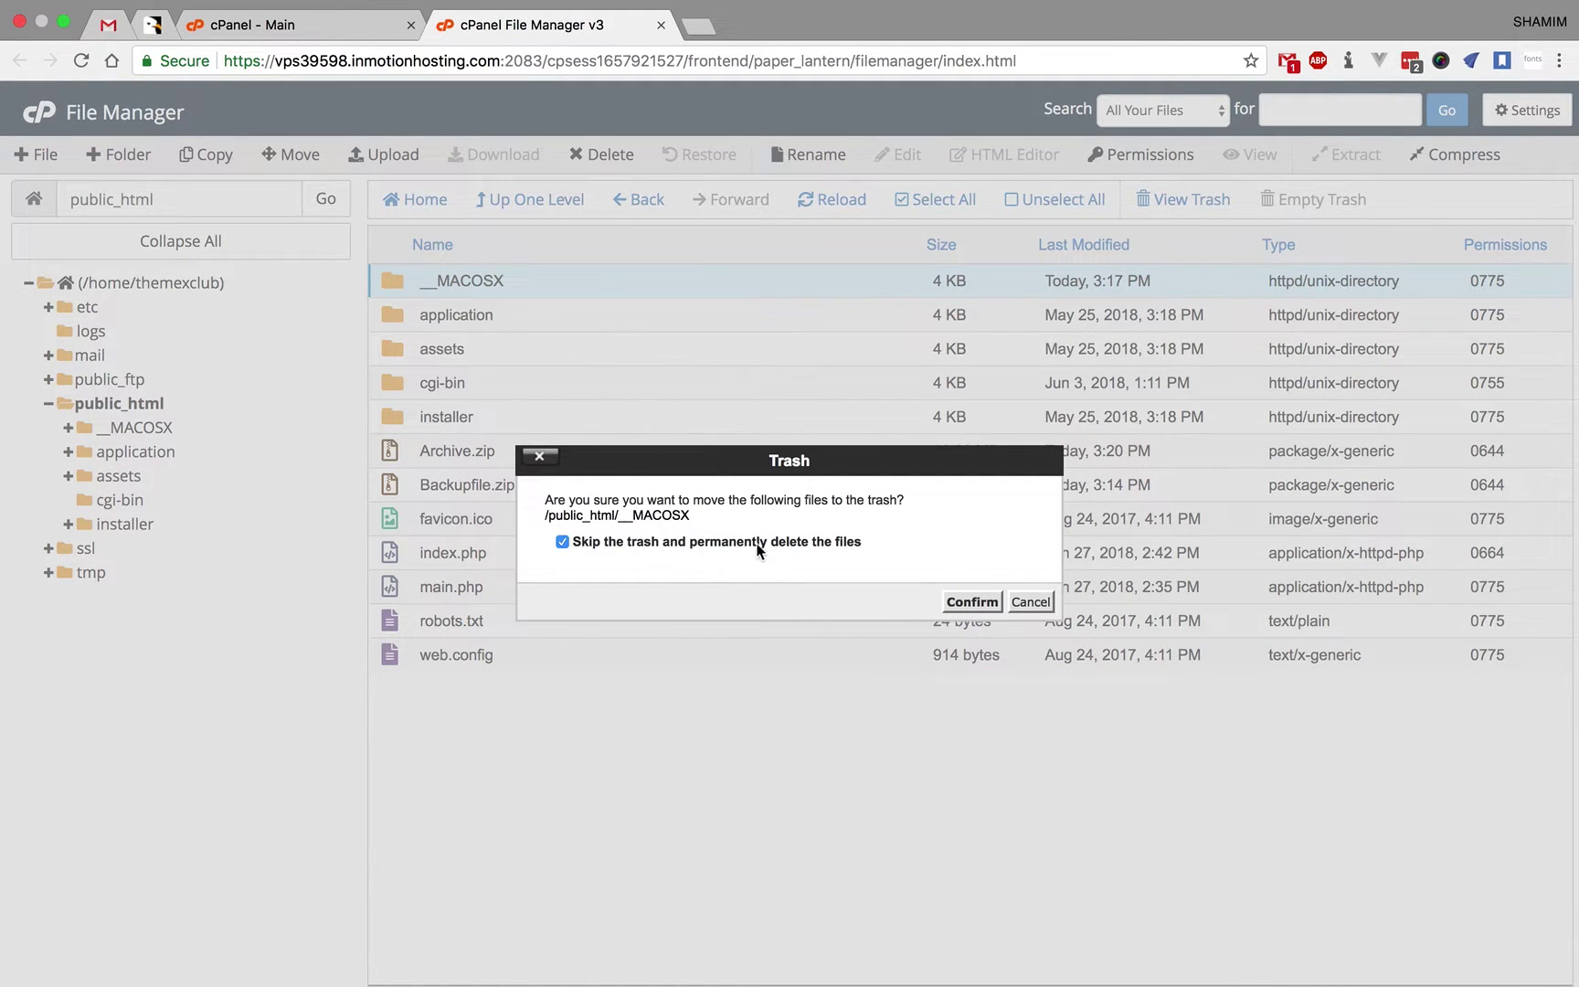
{"action": "left_click", "coordinate": [972, 601]}
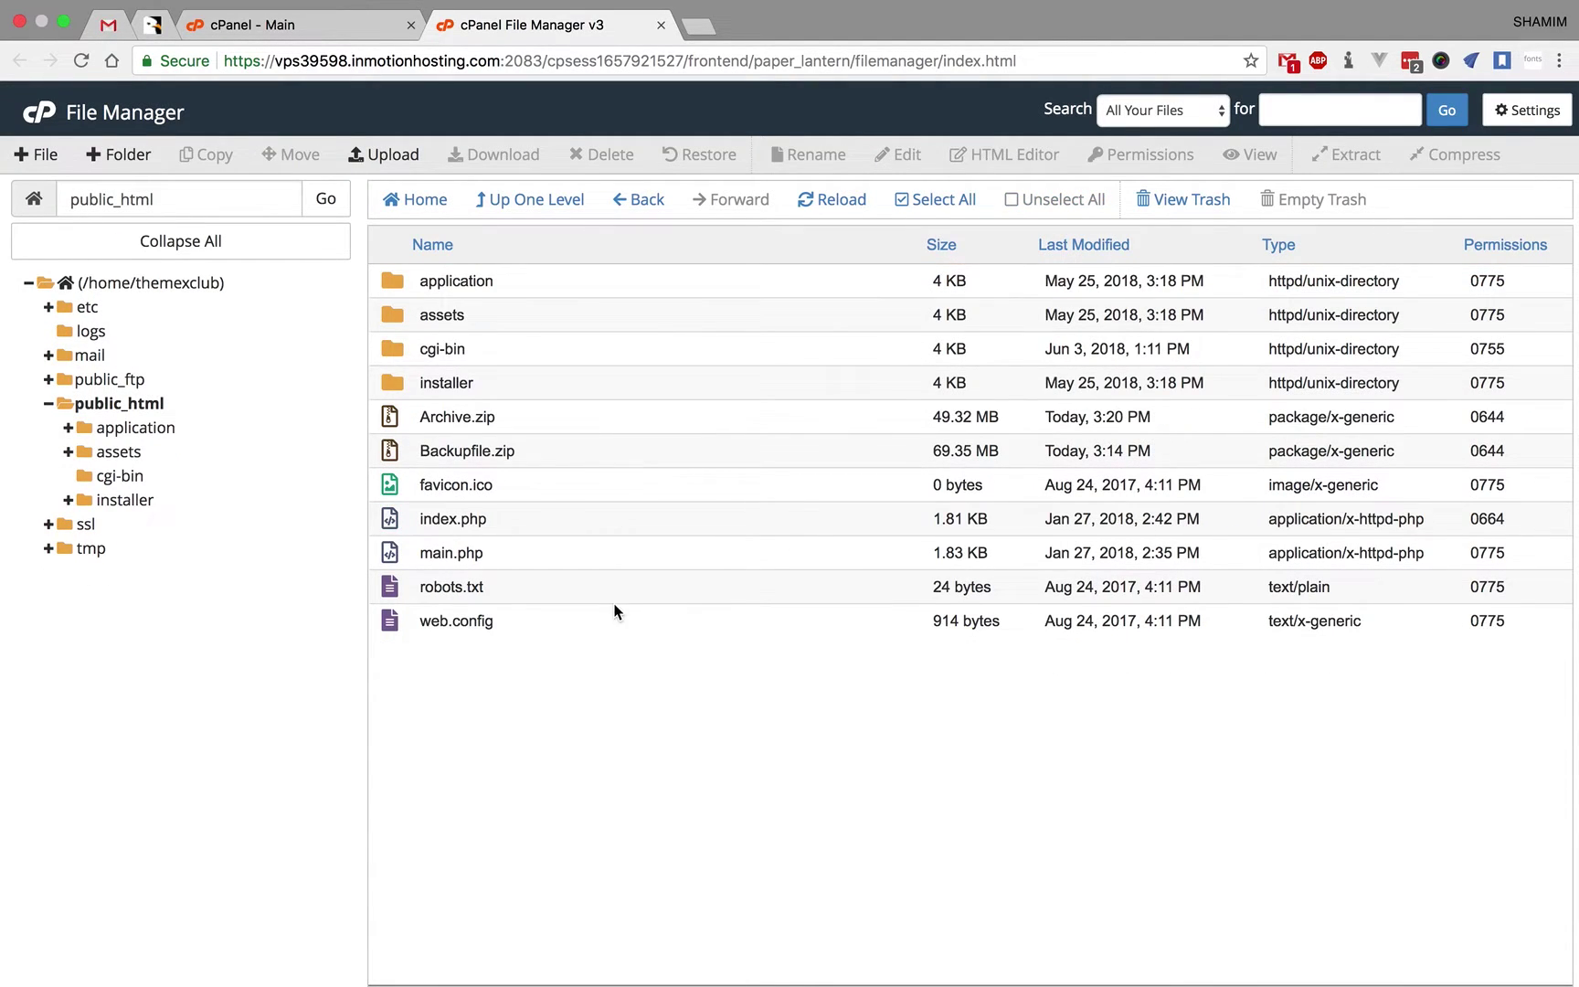
- Permanently delete Archive.zip as well, then open a new browser tab
{"action": "left_click", "coordinate": [426, 413]}
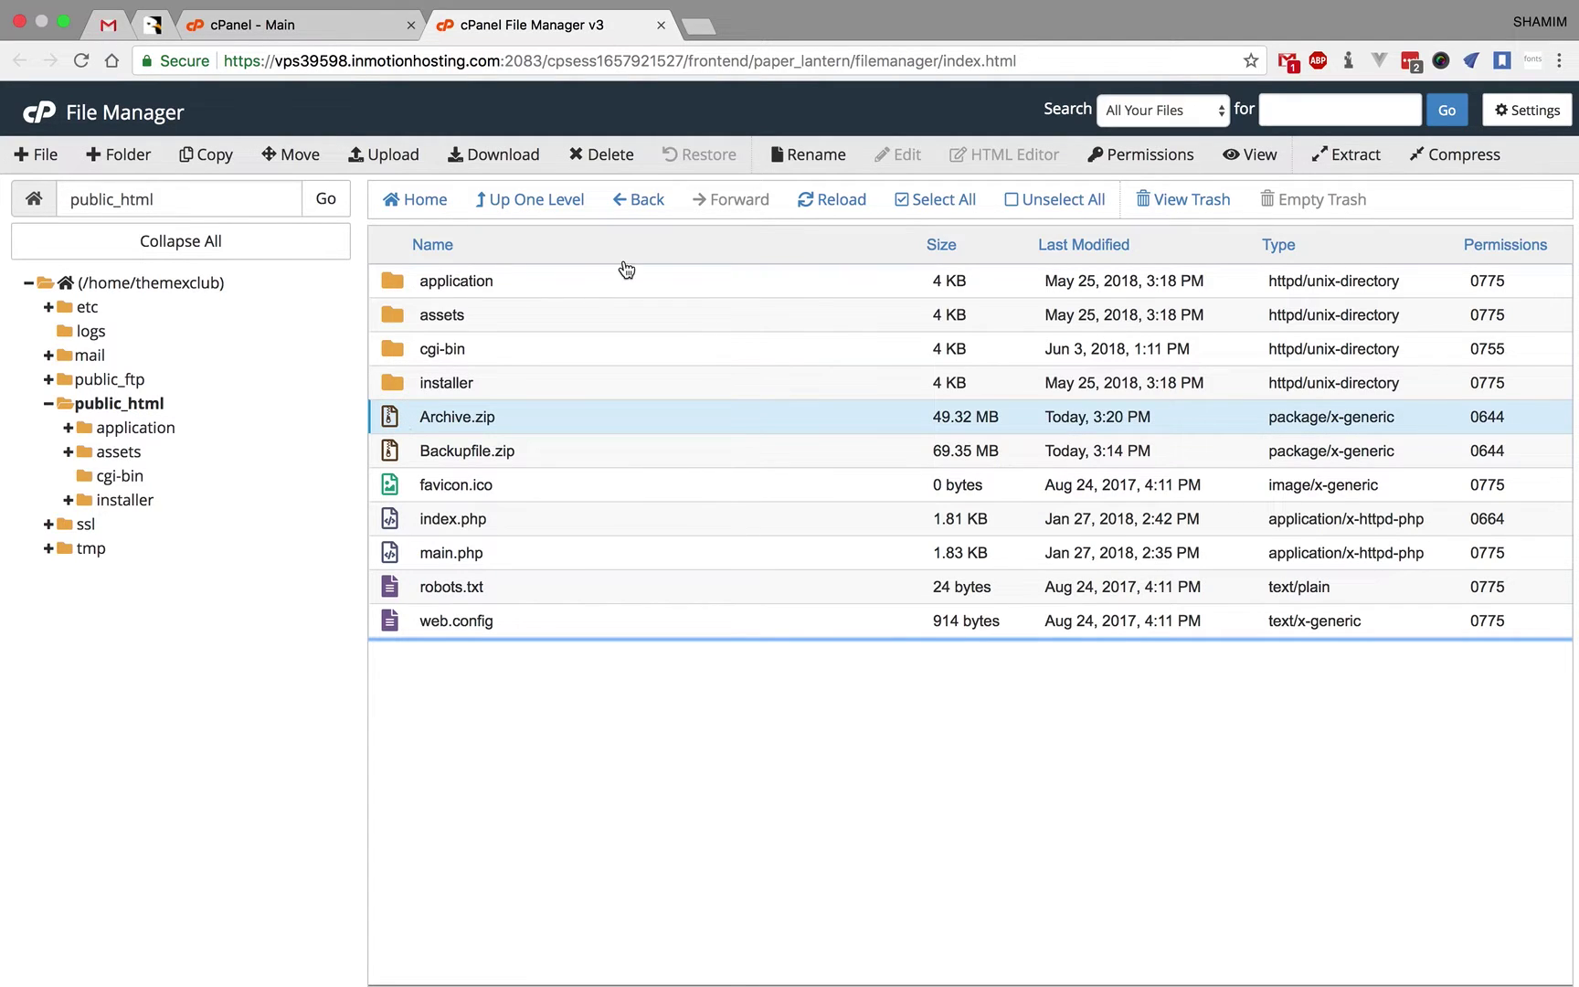
{"action": "left_click", "coordinate": [610, 155]}
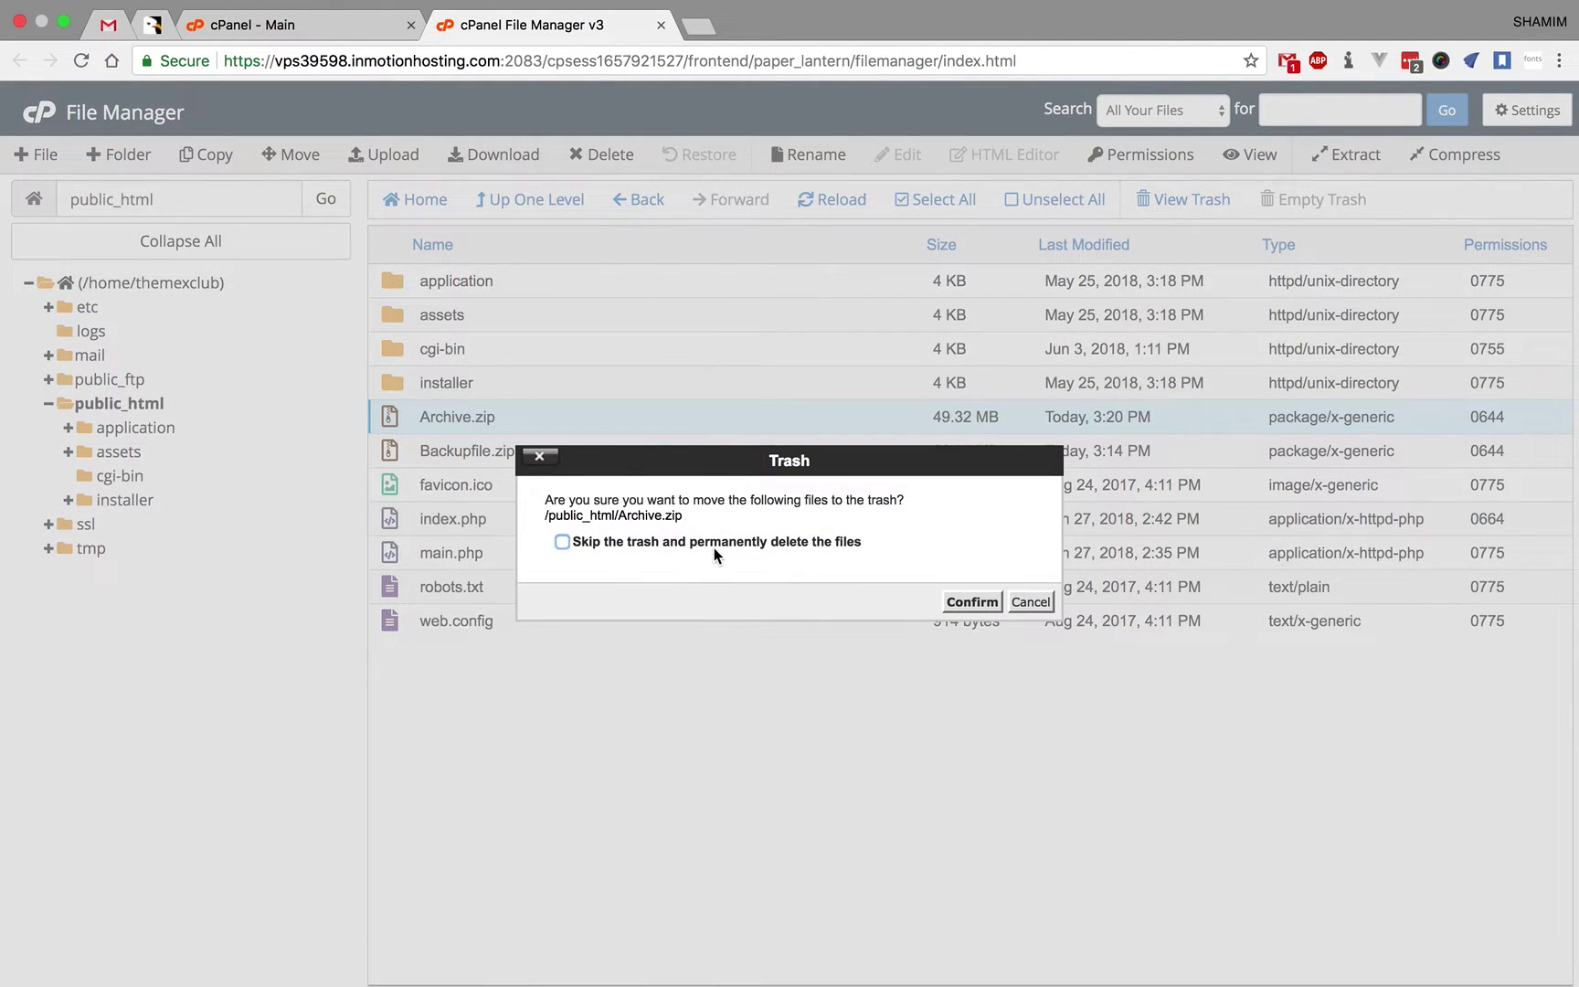
{"action": "left_click", "coordinate": [715, 544]}
{"action": "left_click", "coordinate": [973, 601]}
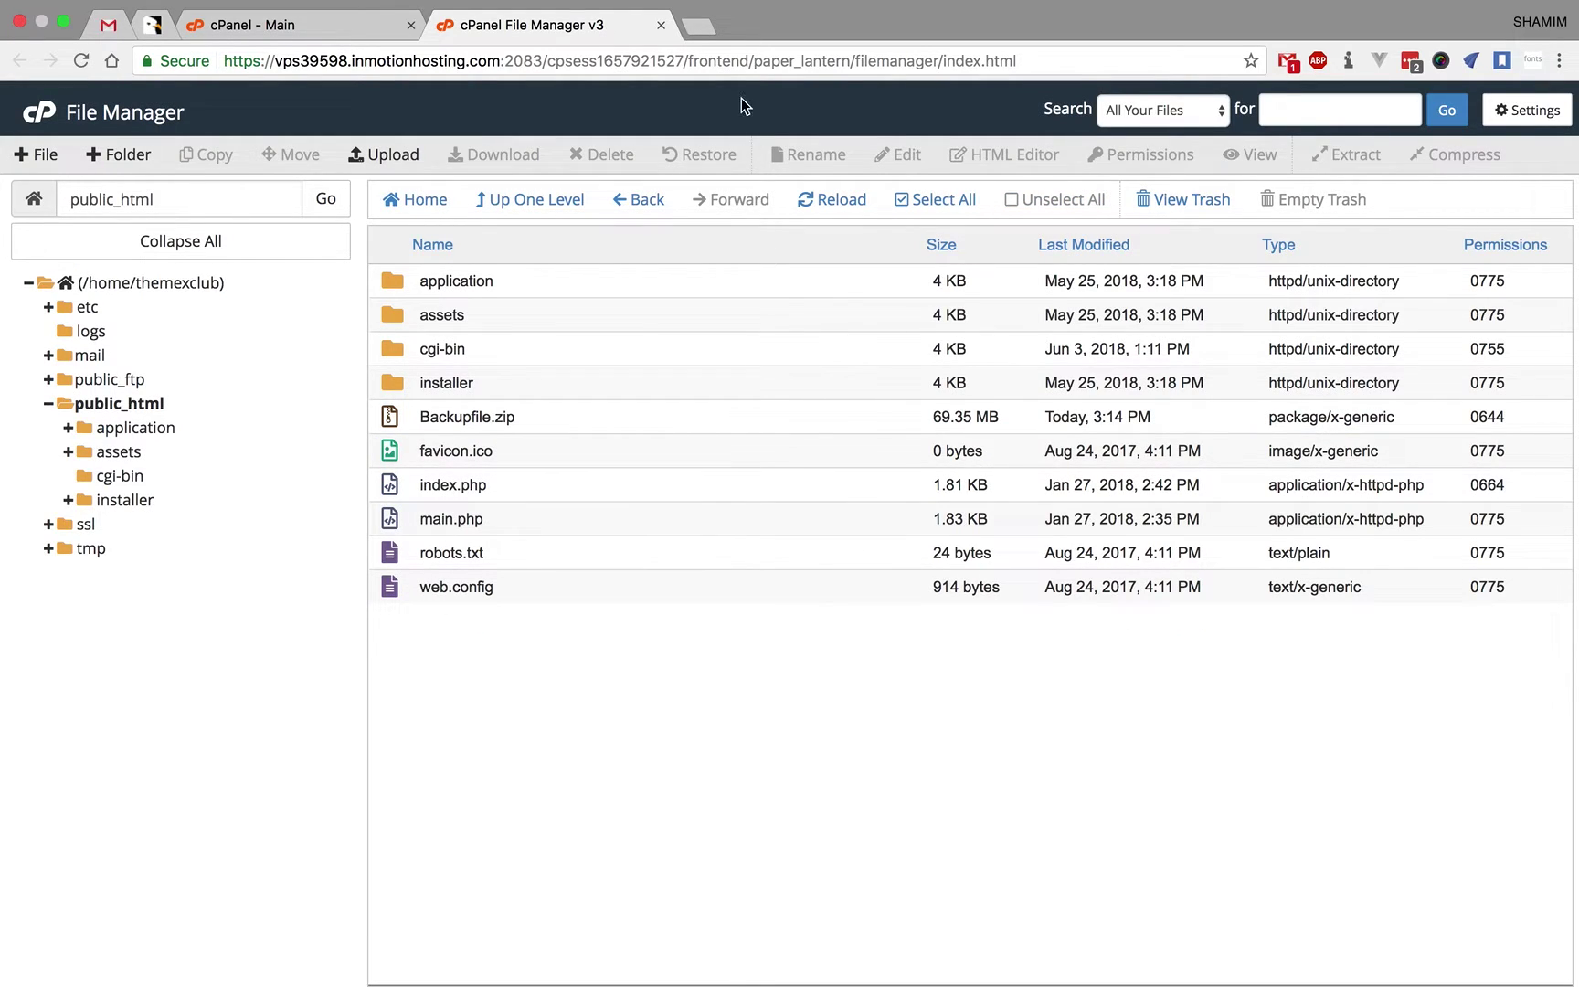
{"action": "left_click", "coordinate": [699, 32]}
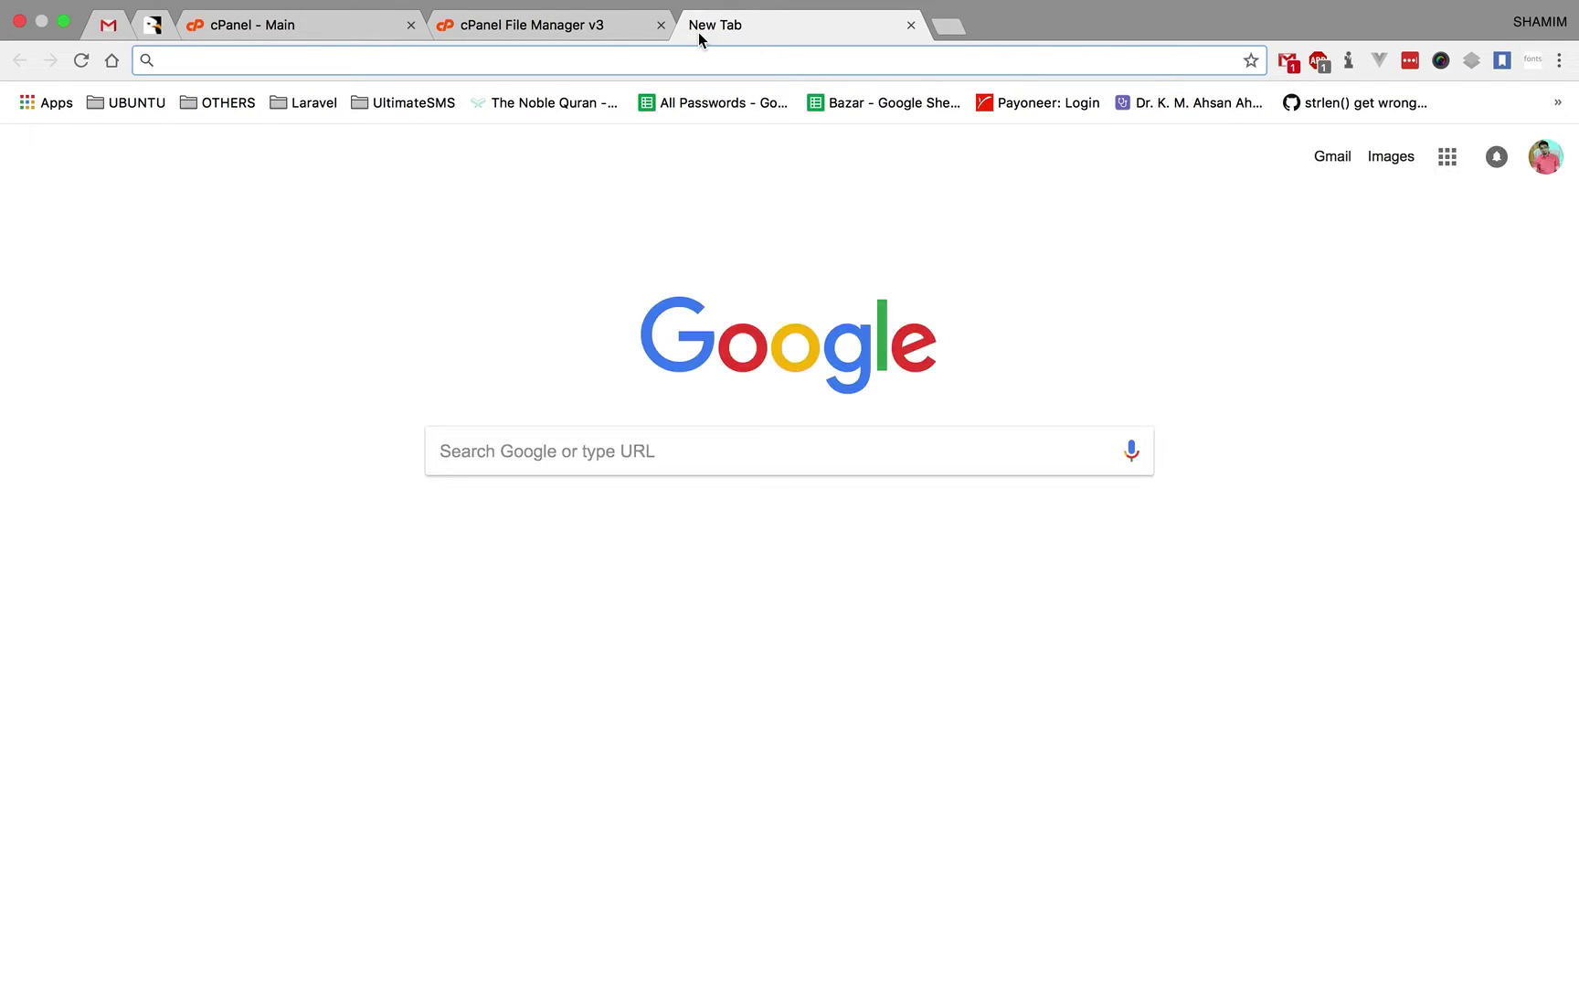
- Go to themexclub.com, which loads the Ultimate SMS Auto Installer
{"action": "type", "text": "theme"}
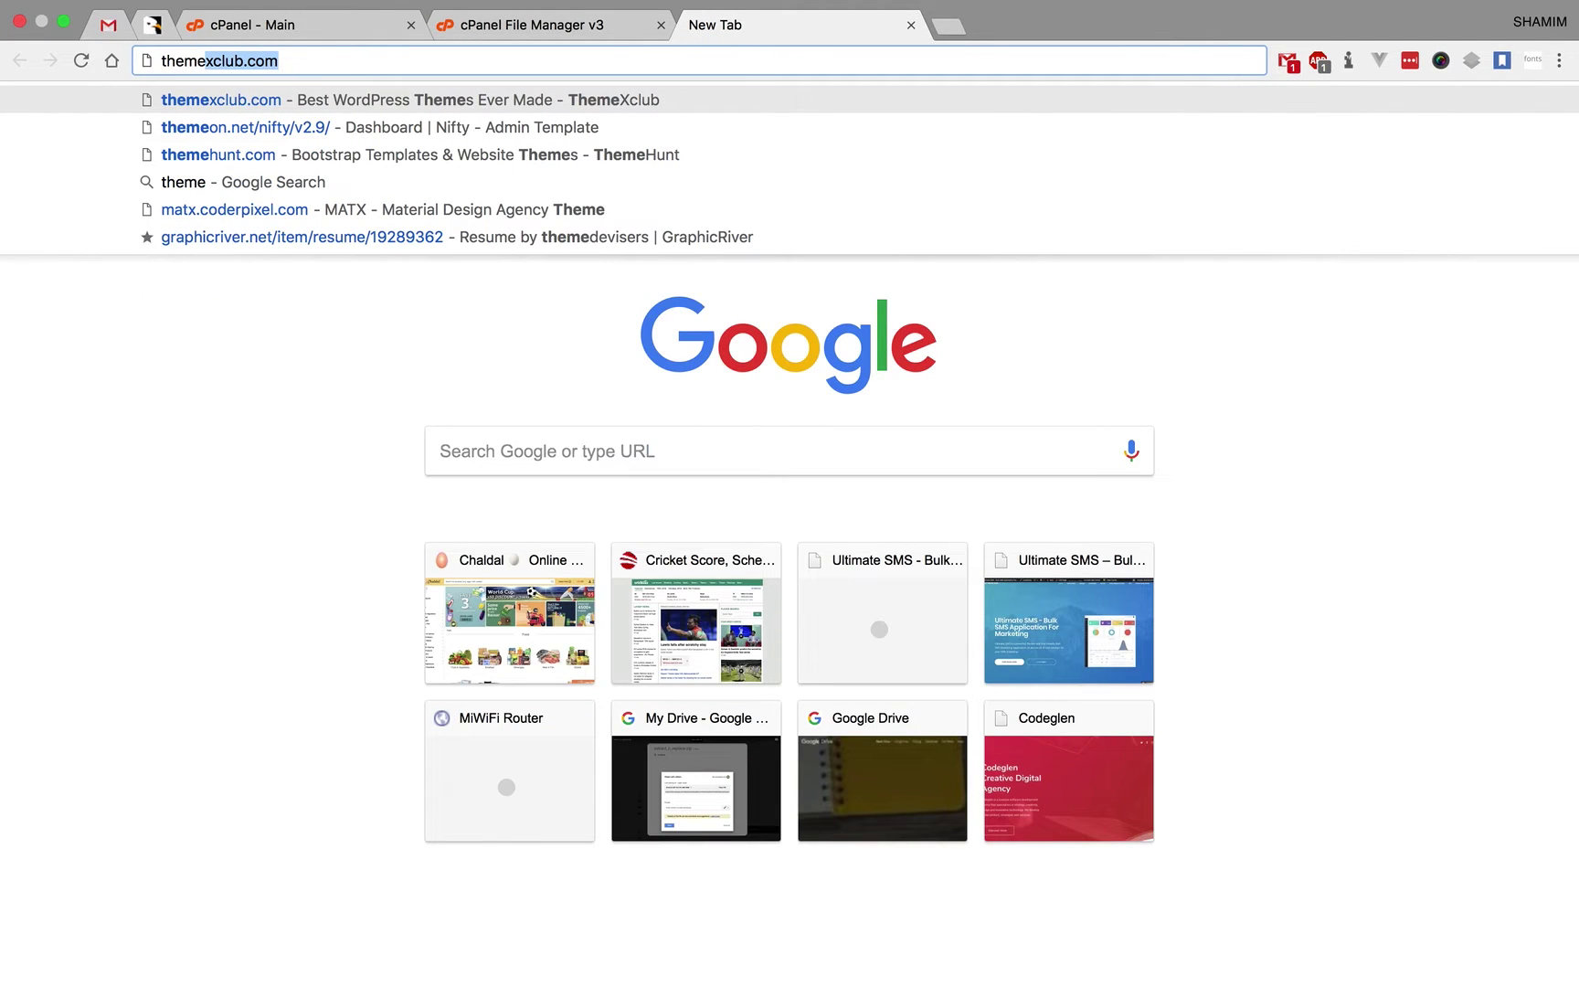
{"action": "key", "text": "Return"}
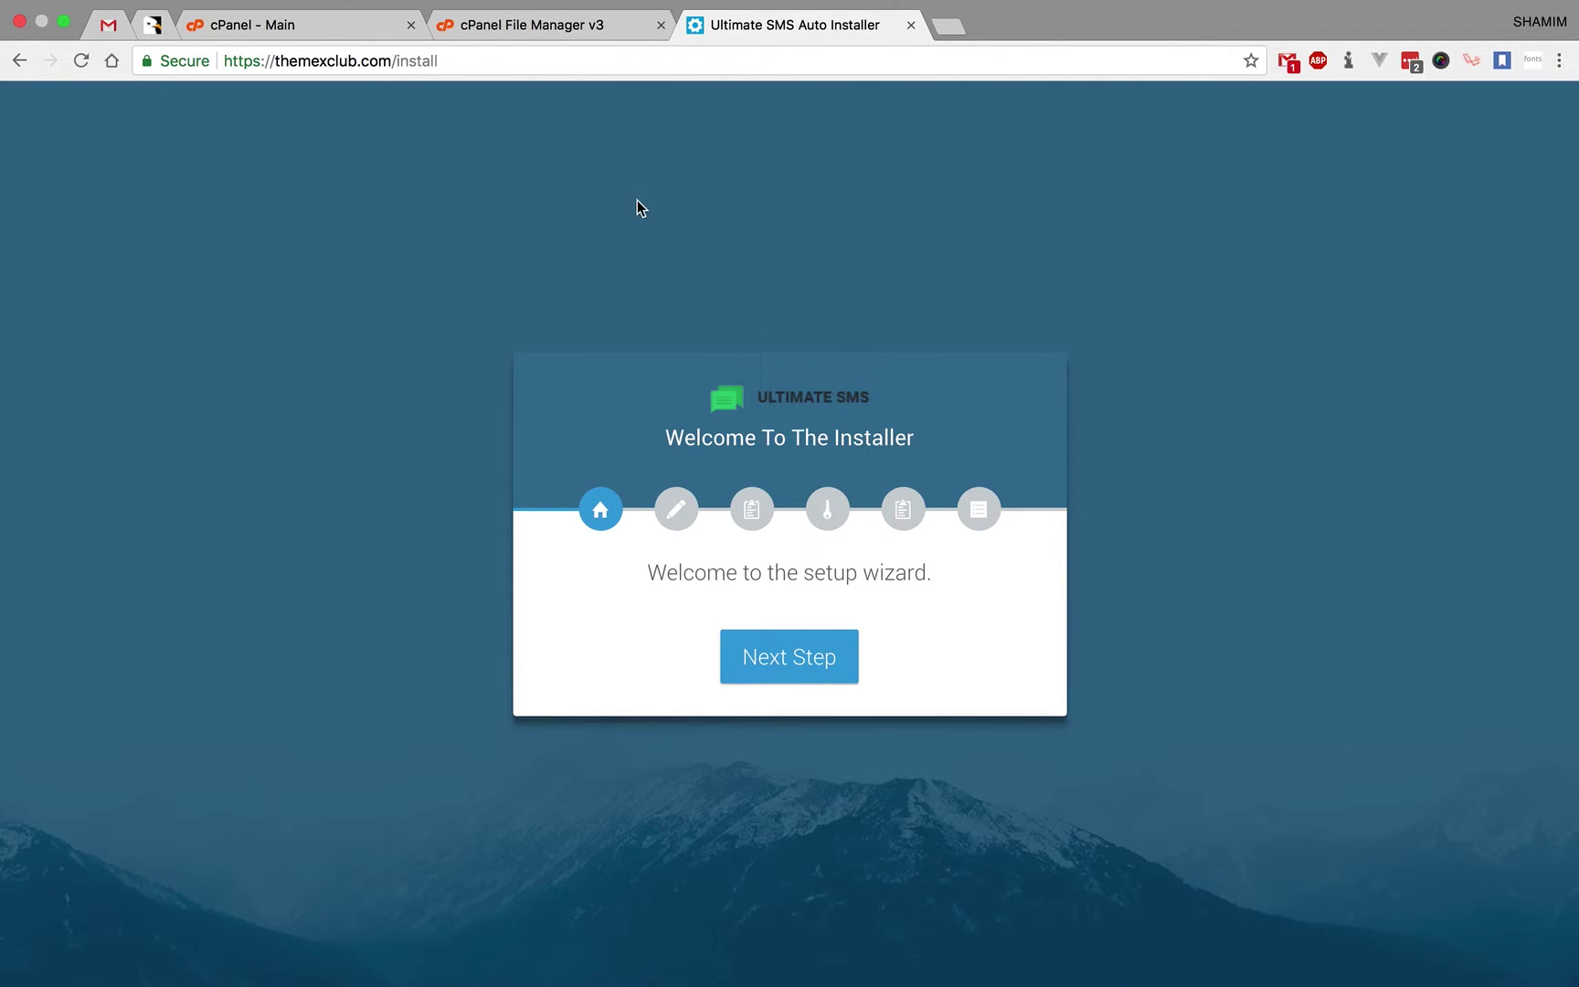
{"action": "double_click", "coordinate": [473, 62]}
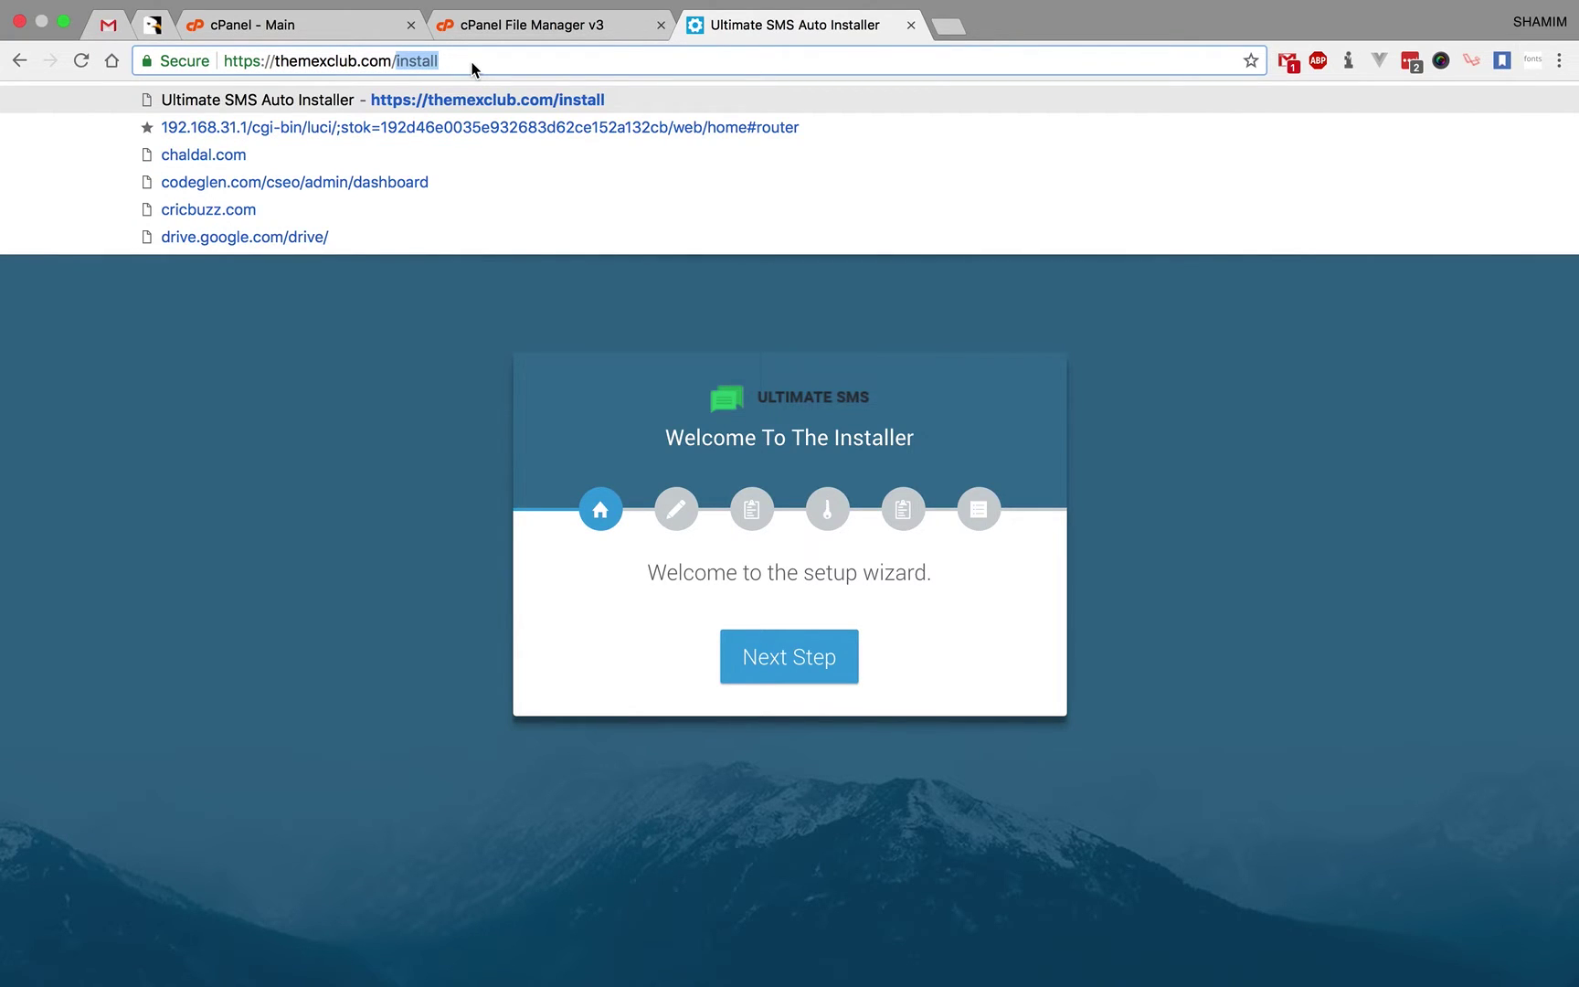
{"action": "type", "text": "demo"}
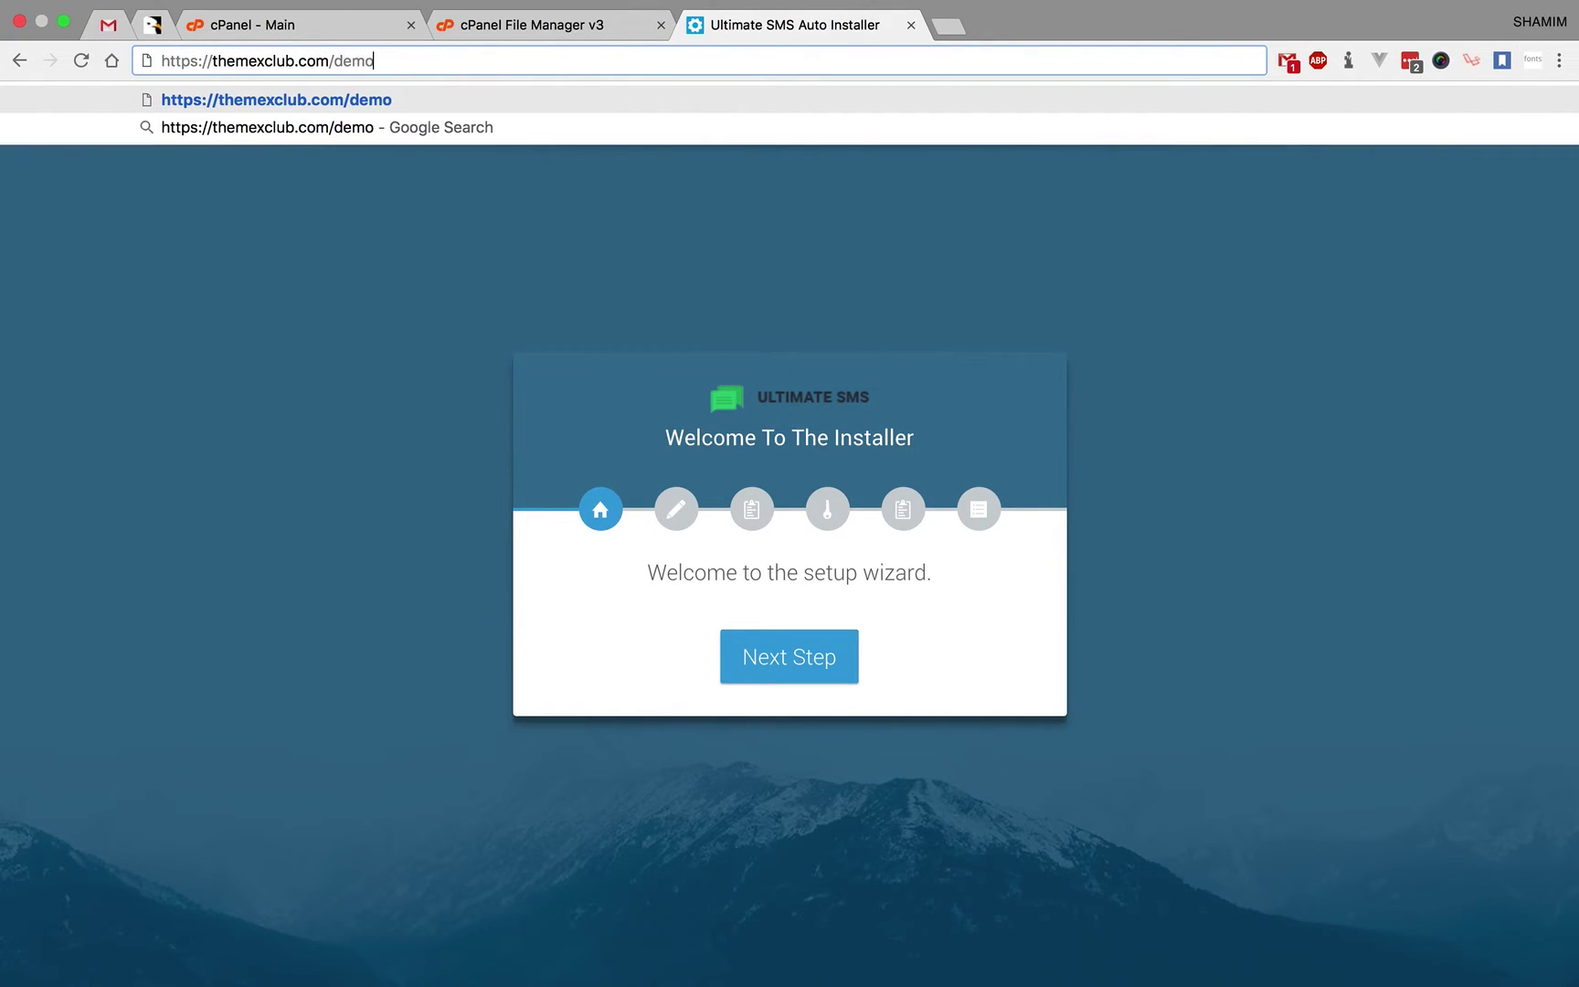
{"action": "type", "text": "/"}
{"action": "key", "text": "BackSpace"}
{"action": "key", "text": "BackSpace"}
{"action": "key", "text": "BackSpace"}
{"action": "key", "text": "BackSpace"}
{"action": "key", "text": "BackSpace"}
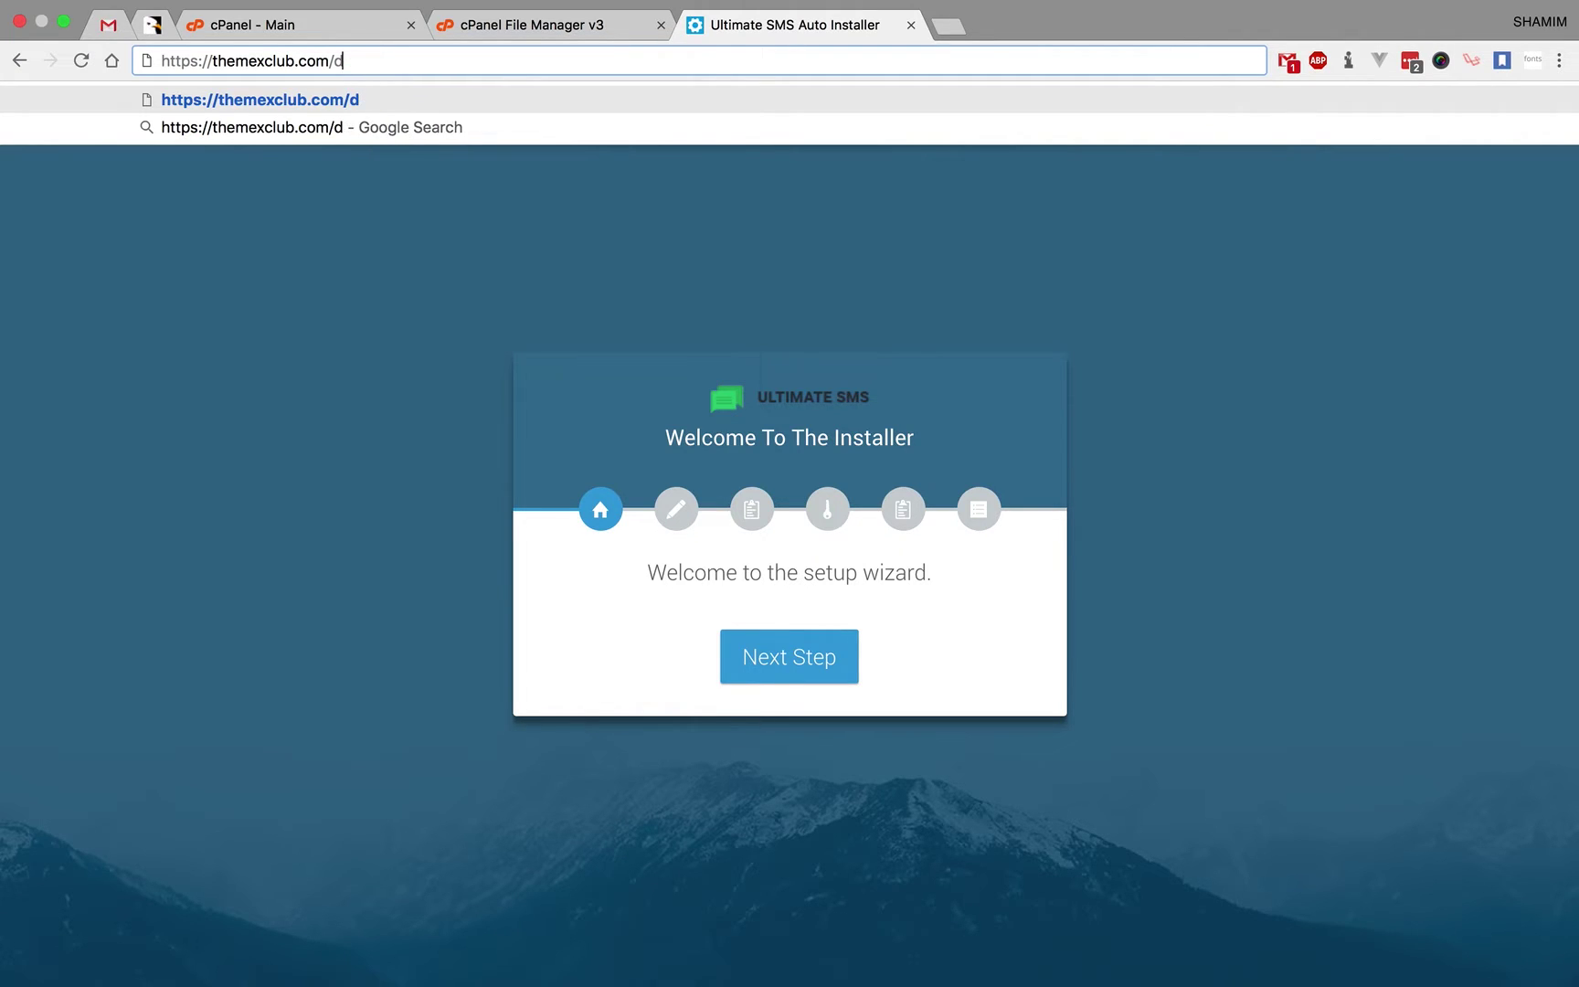
{"action": "type", "text": "sms/"}
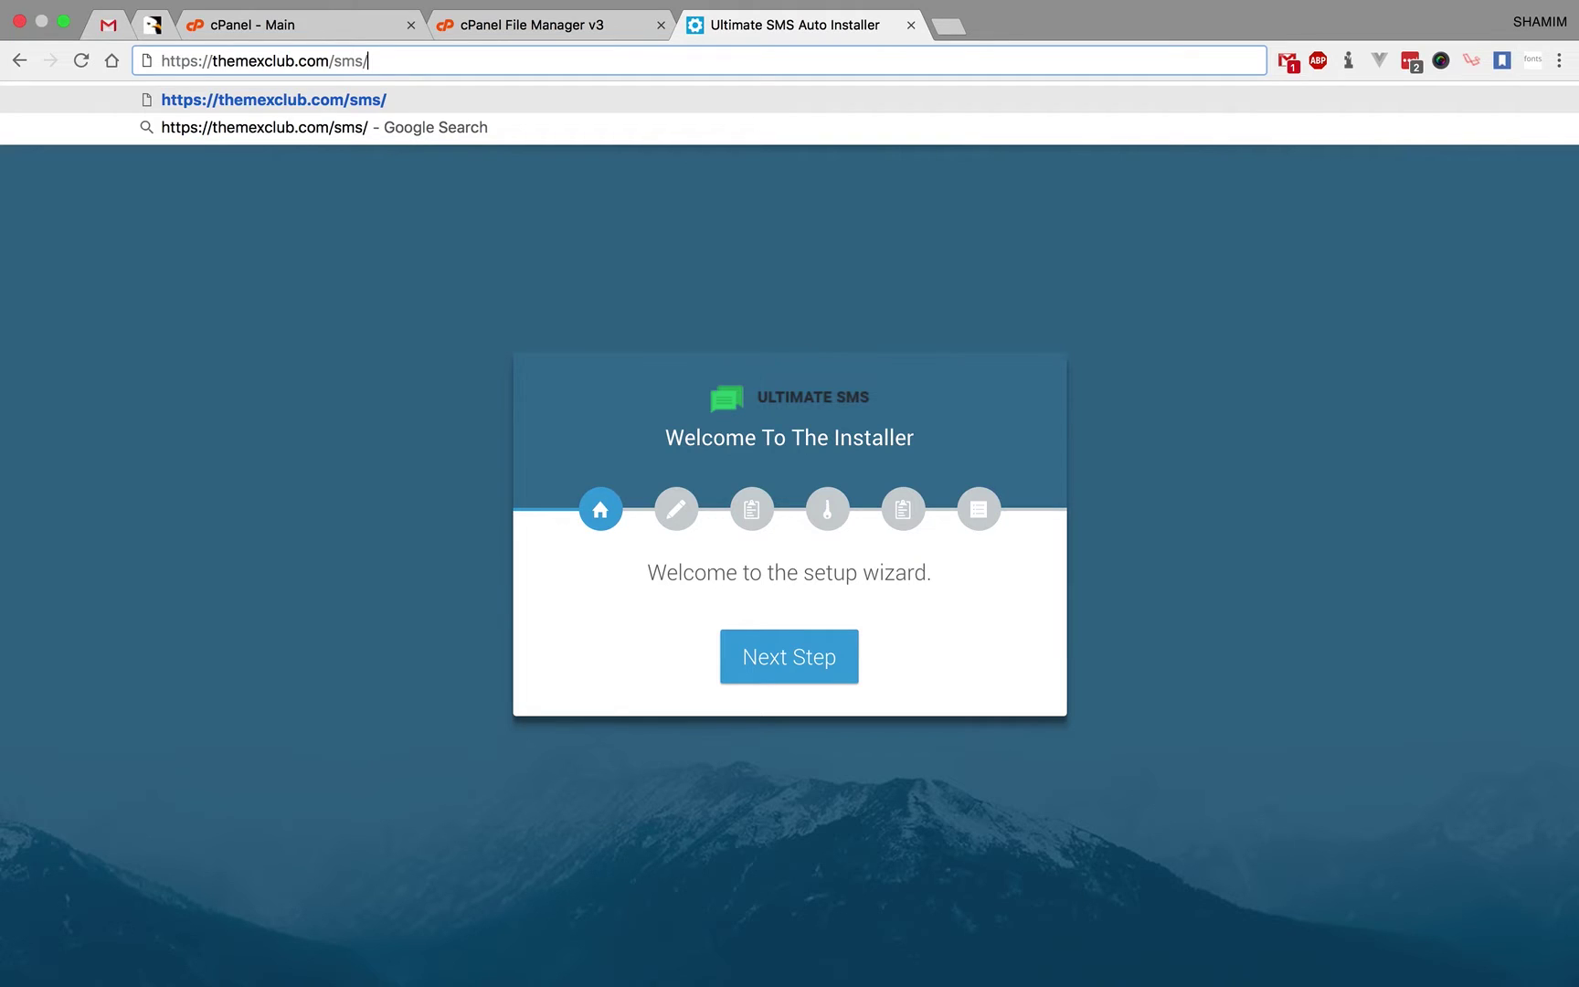
{"action": "key", "text": "BackSpace"}
{"action": "key", "text": "BackSpace"}
{"action": "key", "text": "BackSpace"}
{"action": "key", "text": "BackSpace"}
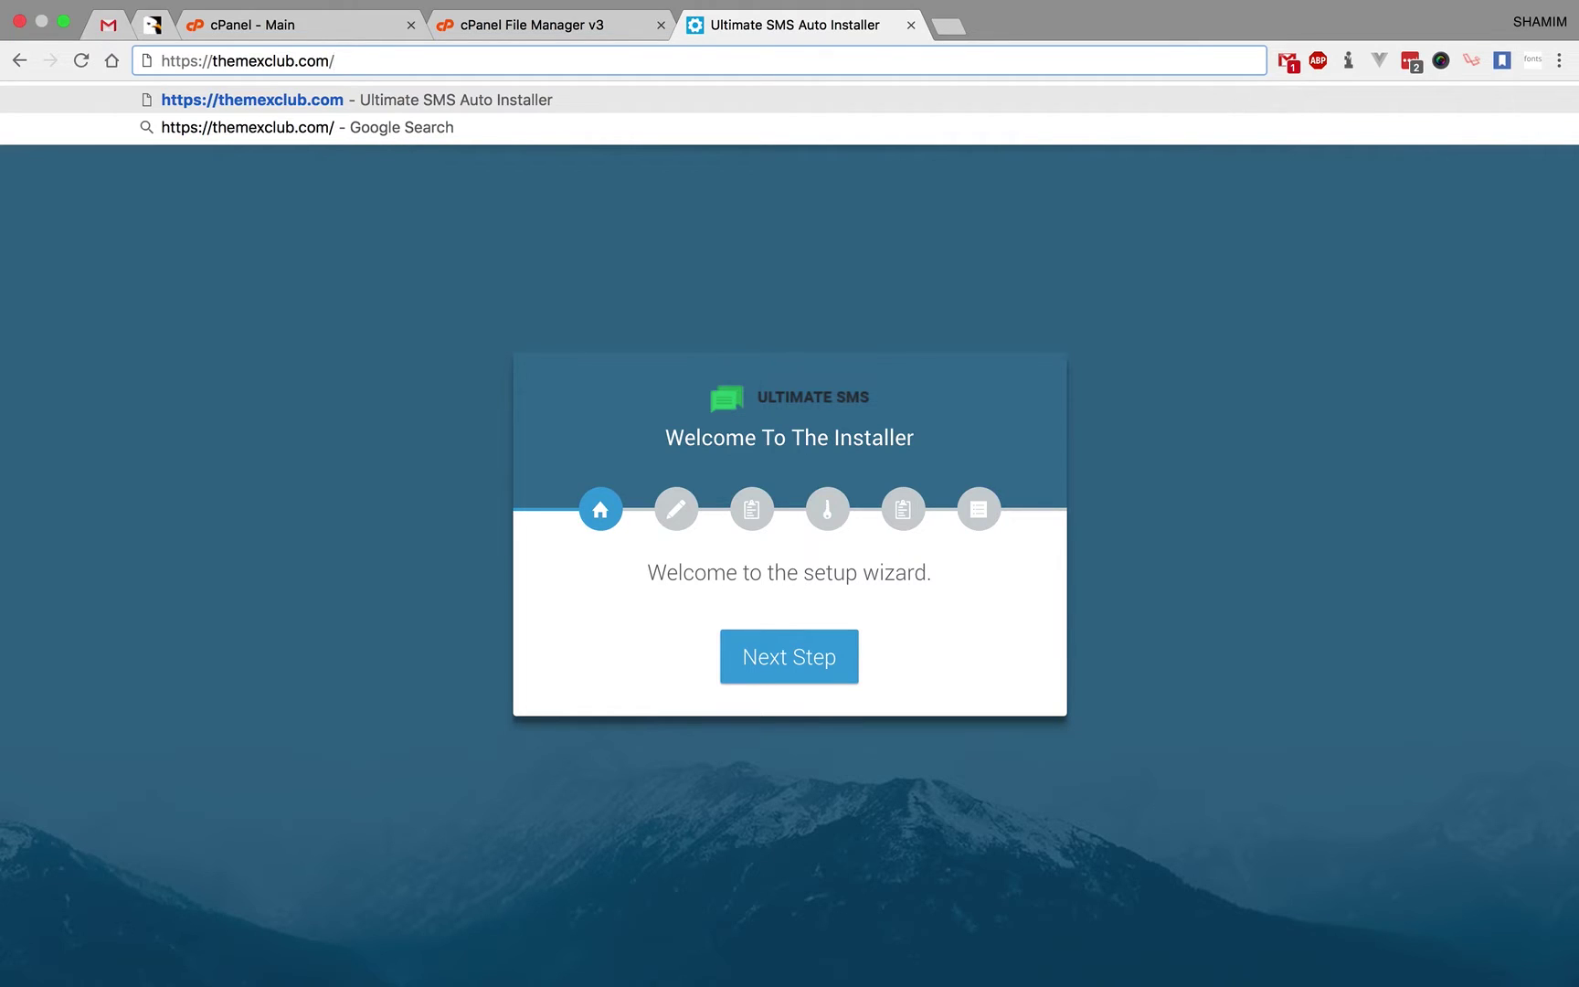
{"action": "left_click", "coordinate": [482, 228]}
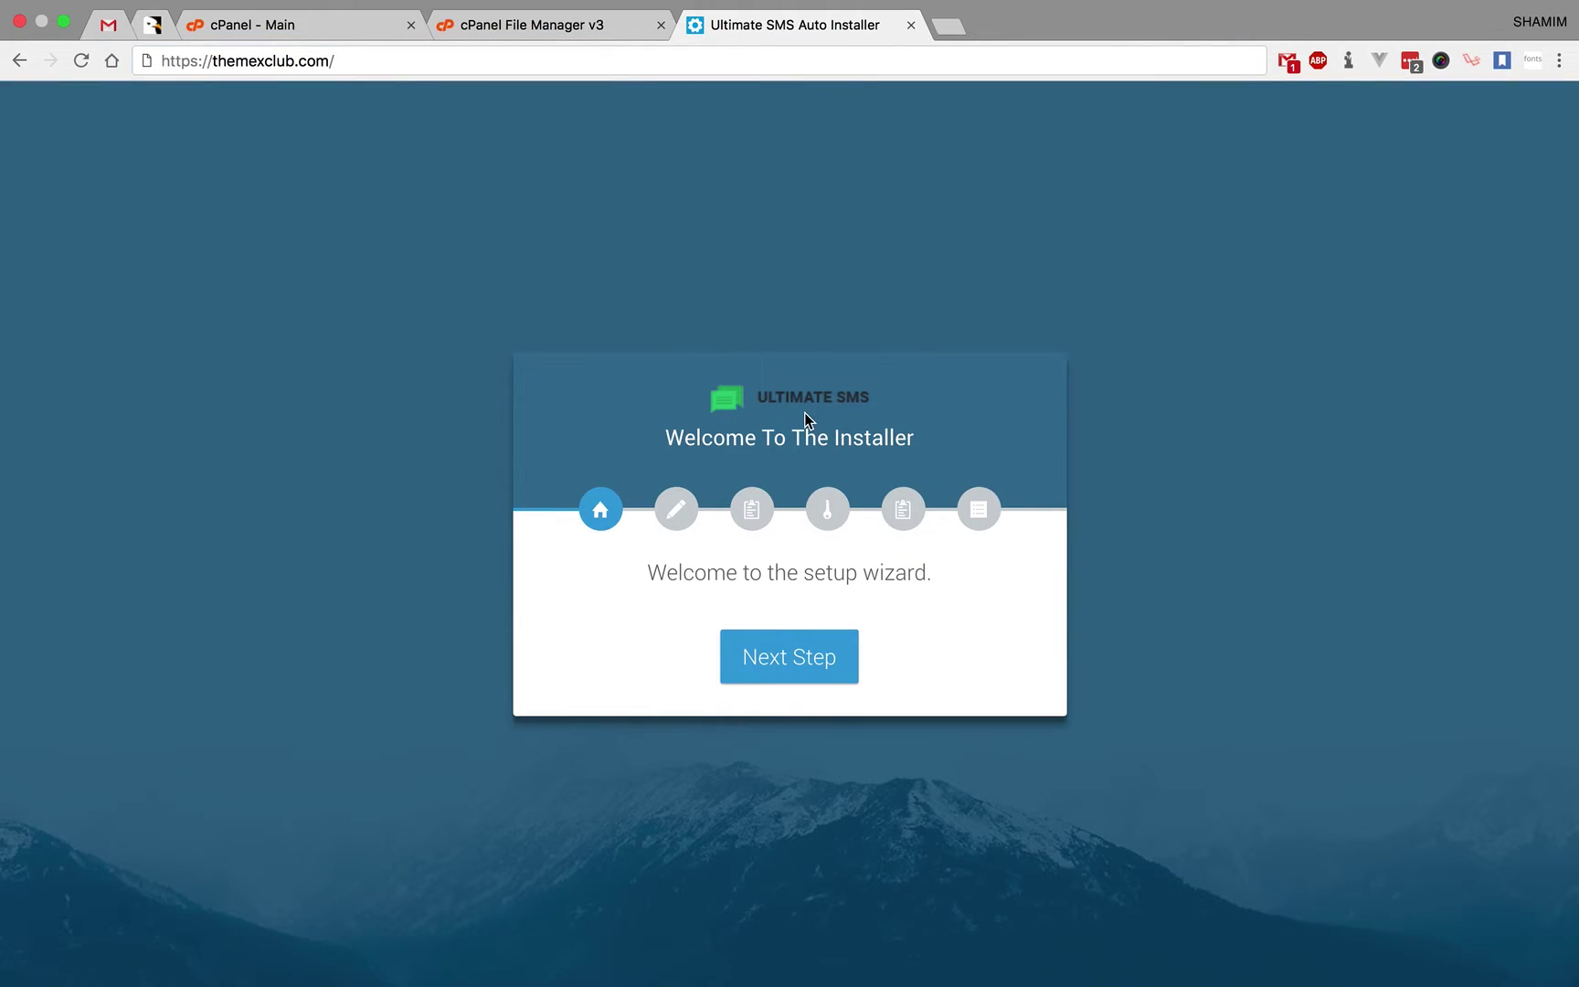
{"action": "left_click", "coordinate": [794, 667]}
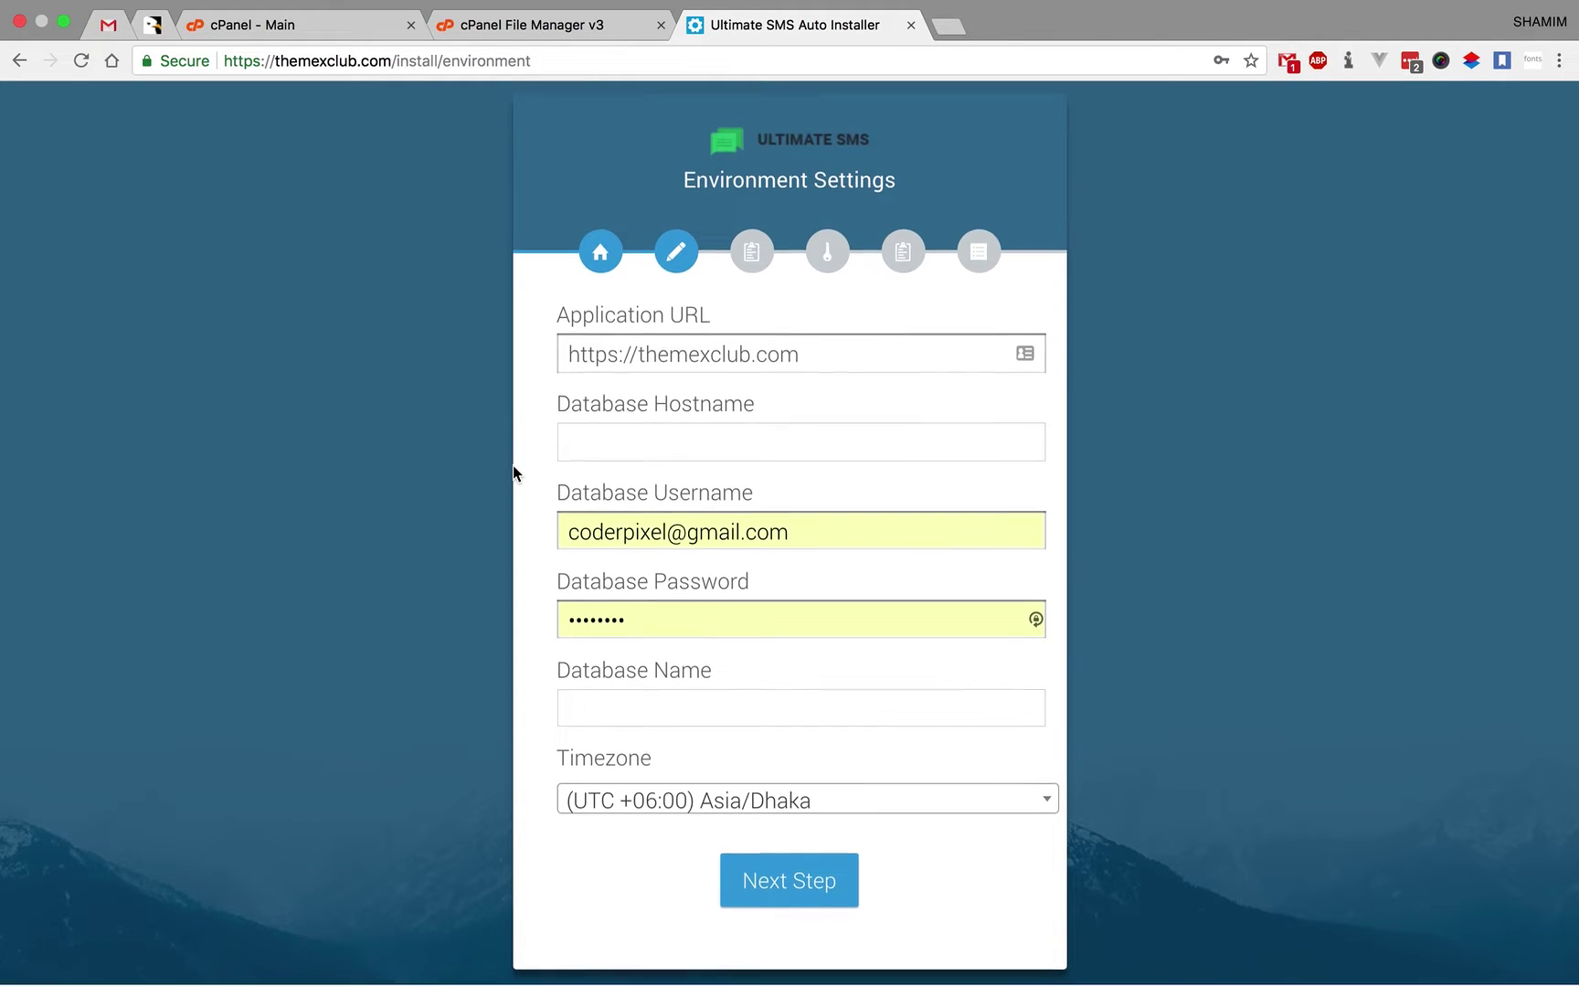
- Empty the autofilled Database Username and Database Password fields in Environment Settings
{"action": "left_click", "coordinate": [809, 532]}
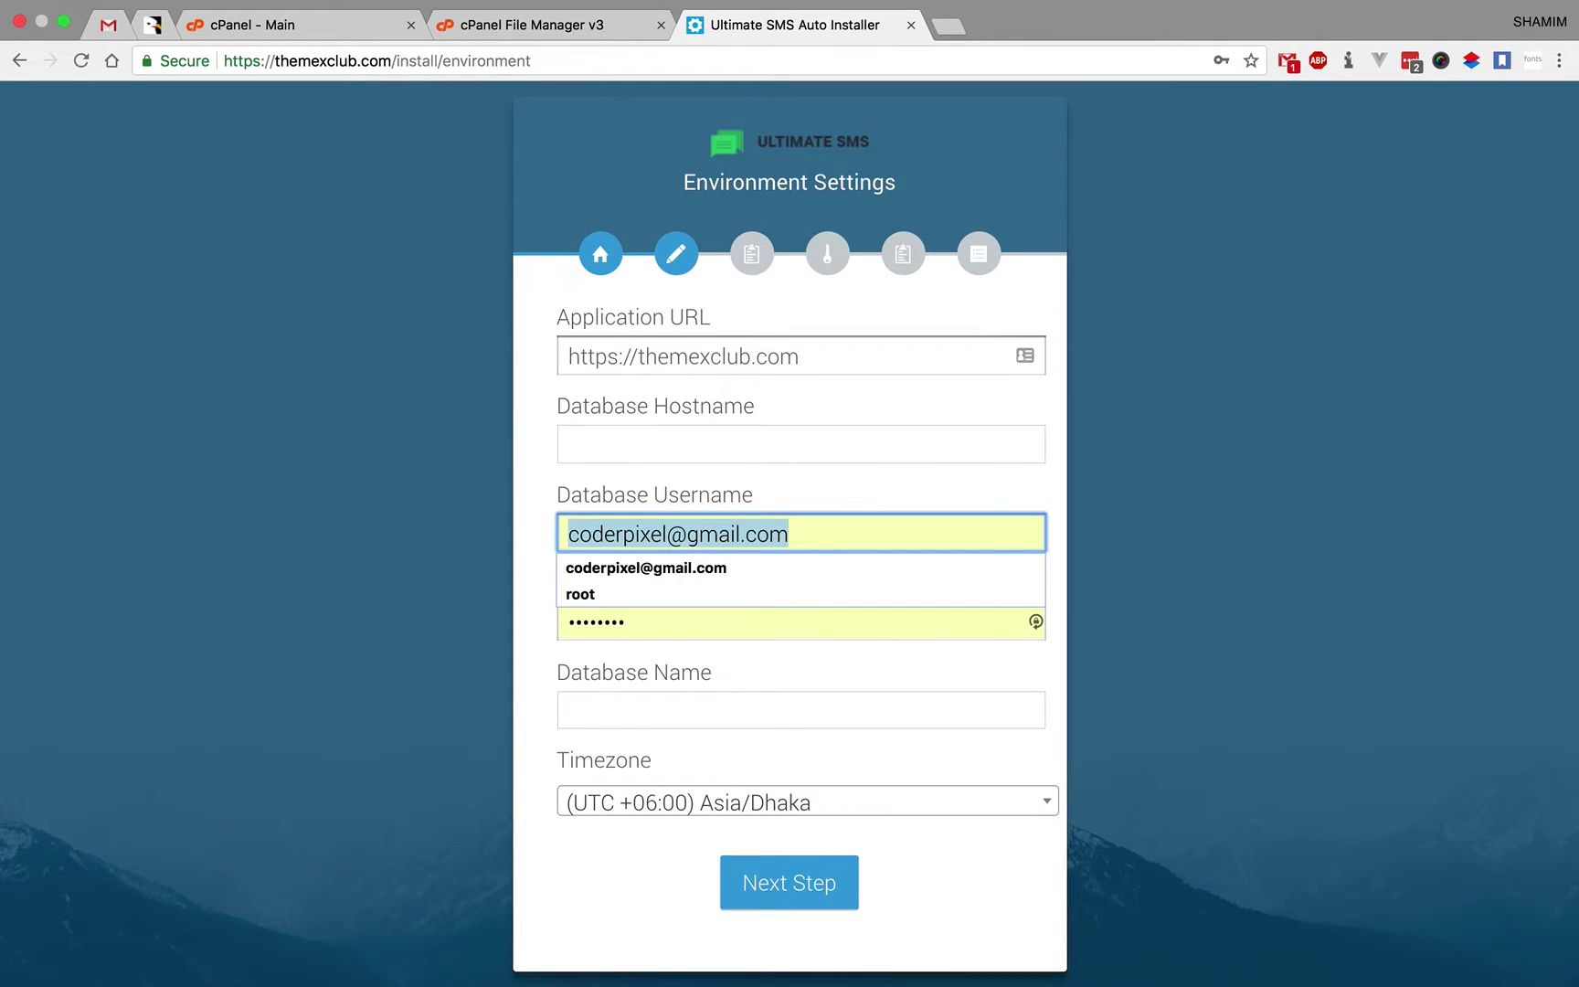
{"action": "key", "text": "BackSpace"}
{"action": "left_click", "coordinate": [697, 620]}
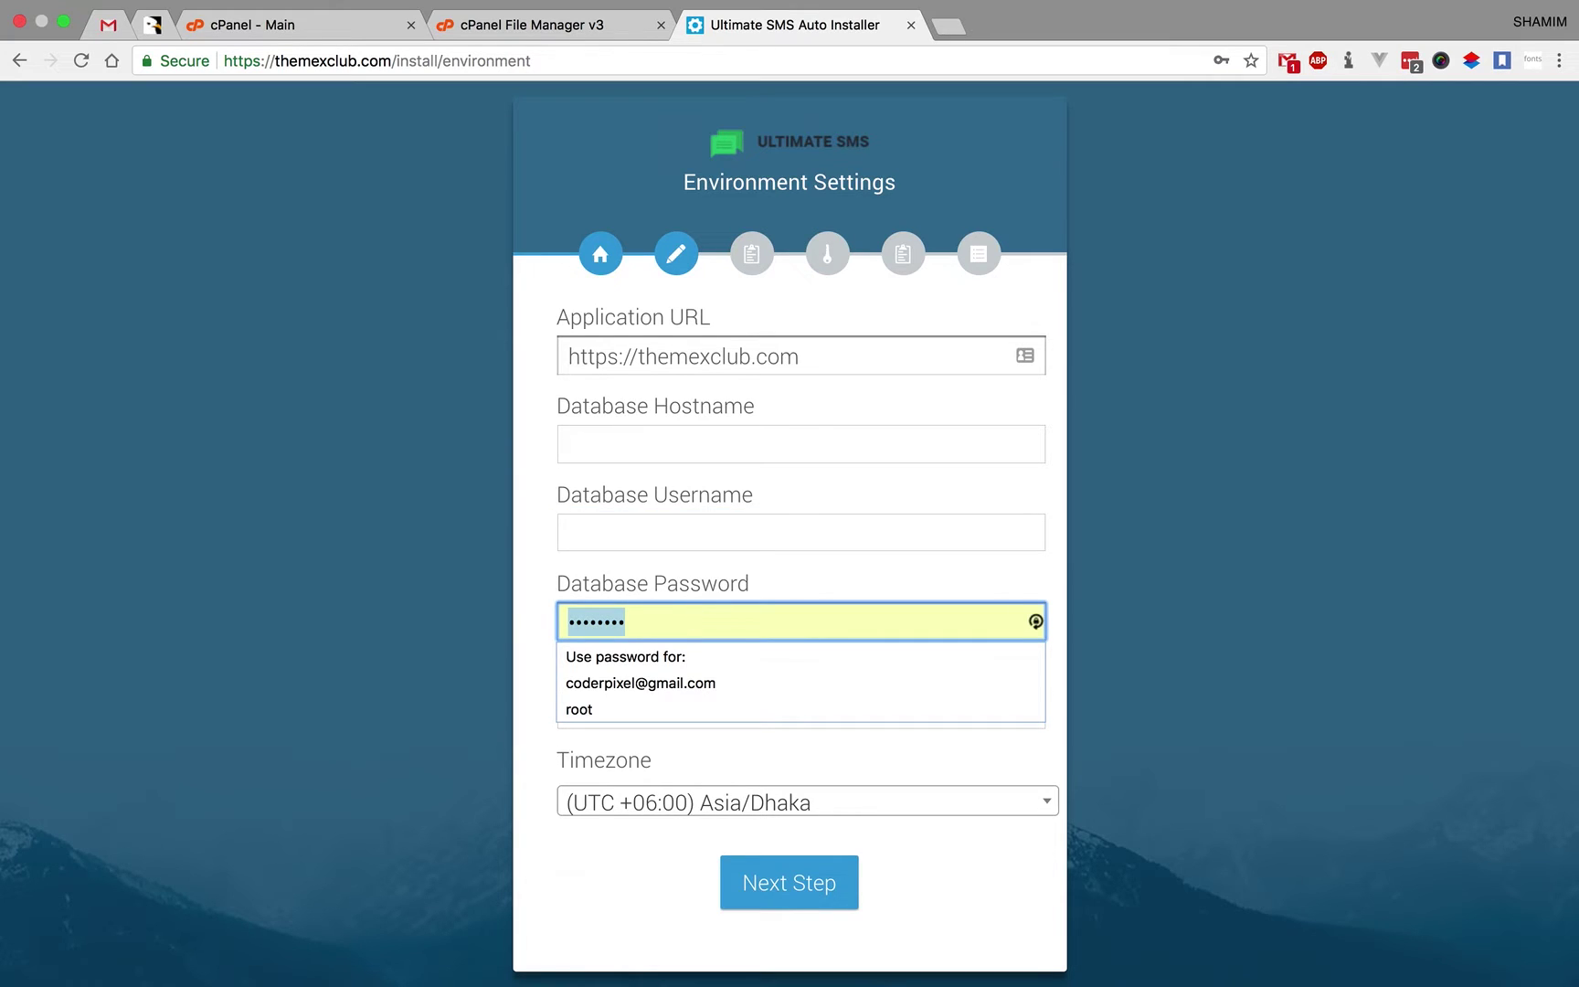
{"action": "key", "text": "BackSpace"}
{"action": "left_click", "coordinate": [522, 511]}
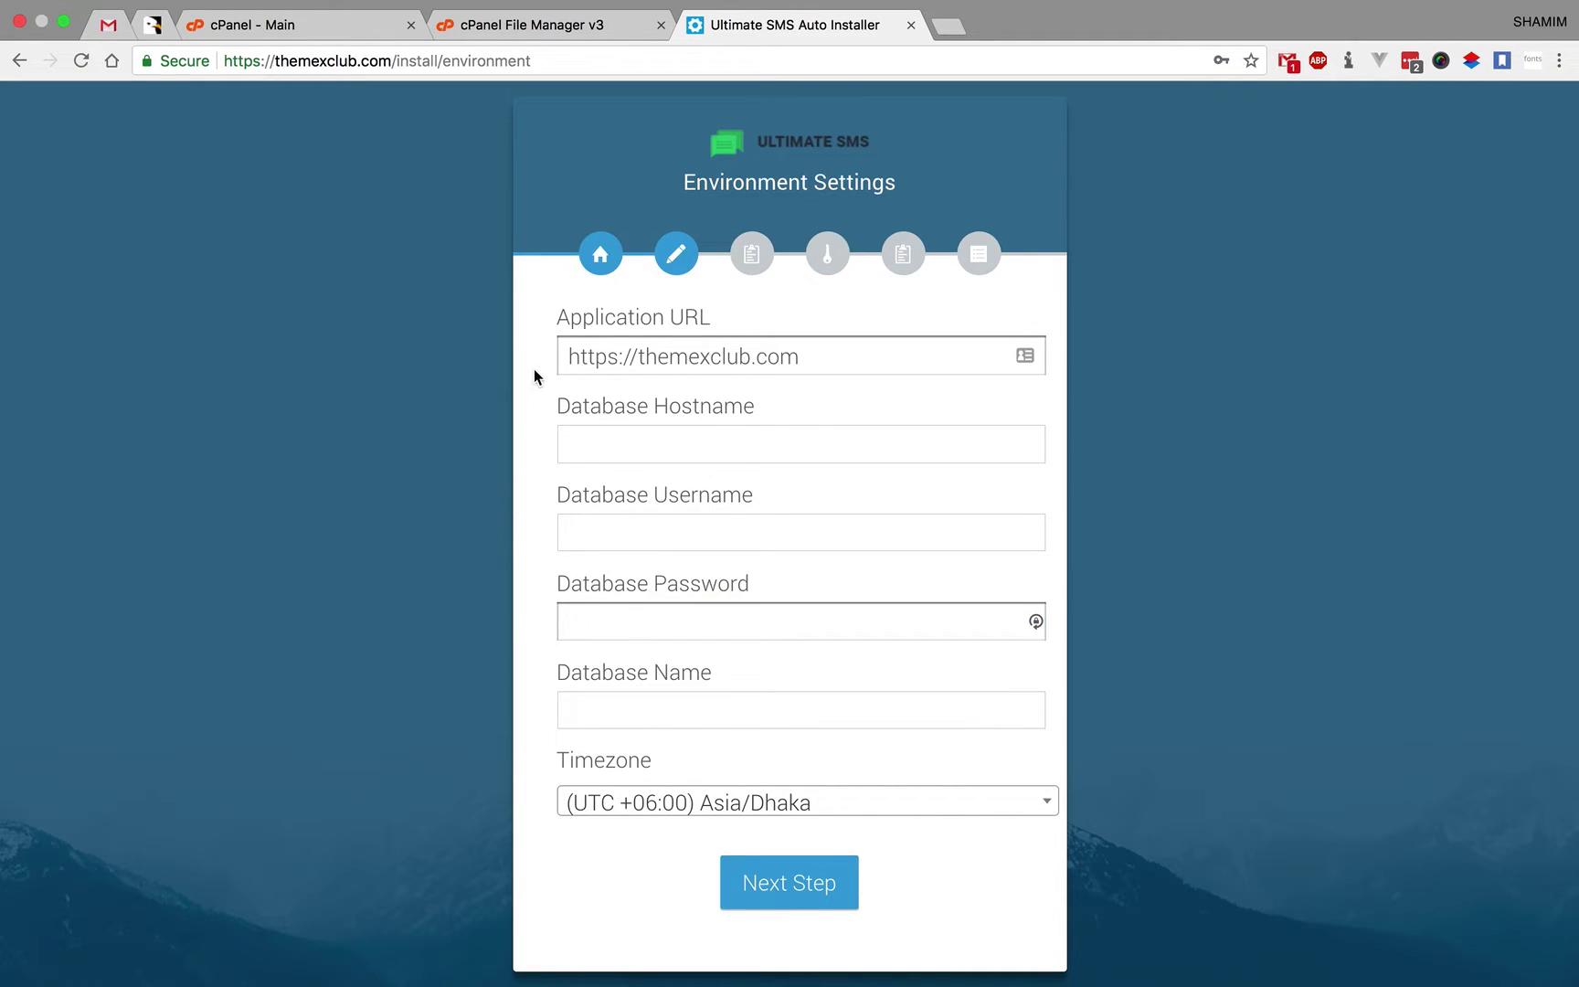
- Use the MySQL Database Wizard to create the database themexclub_ultimate_sms
{"action": "left_click", "coordinate": [344, 26]}
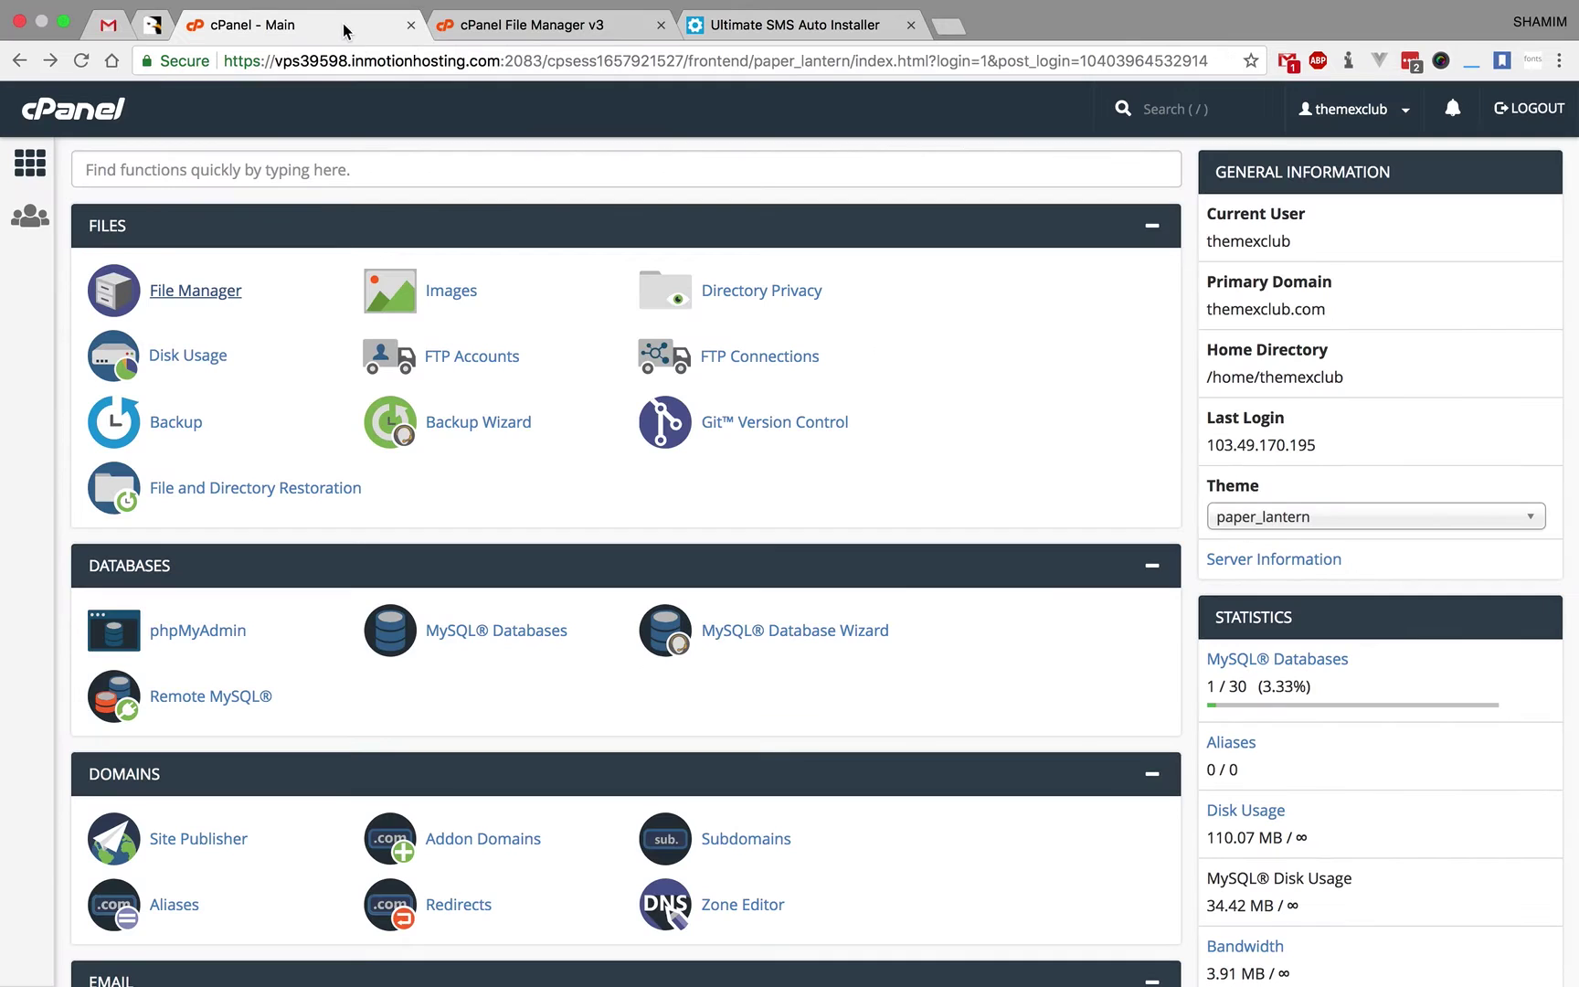
{"action": "scroll", "coordinate": [594, 555], "scroll_direction": "down", "scroll_amount": 1}
{"action": "scroll", "coordinate": [593, 555], "scroll_direction": "down", "scroll_amount": 4}
{"action": "scroll", "coordinate": [593, 555], "scroll_direction": "up", "scroll_amount": 6}
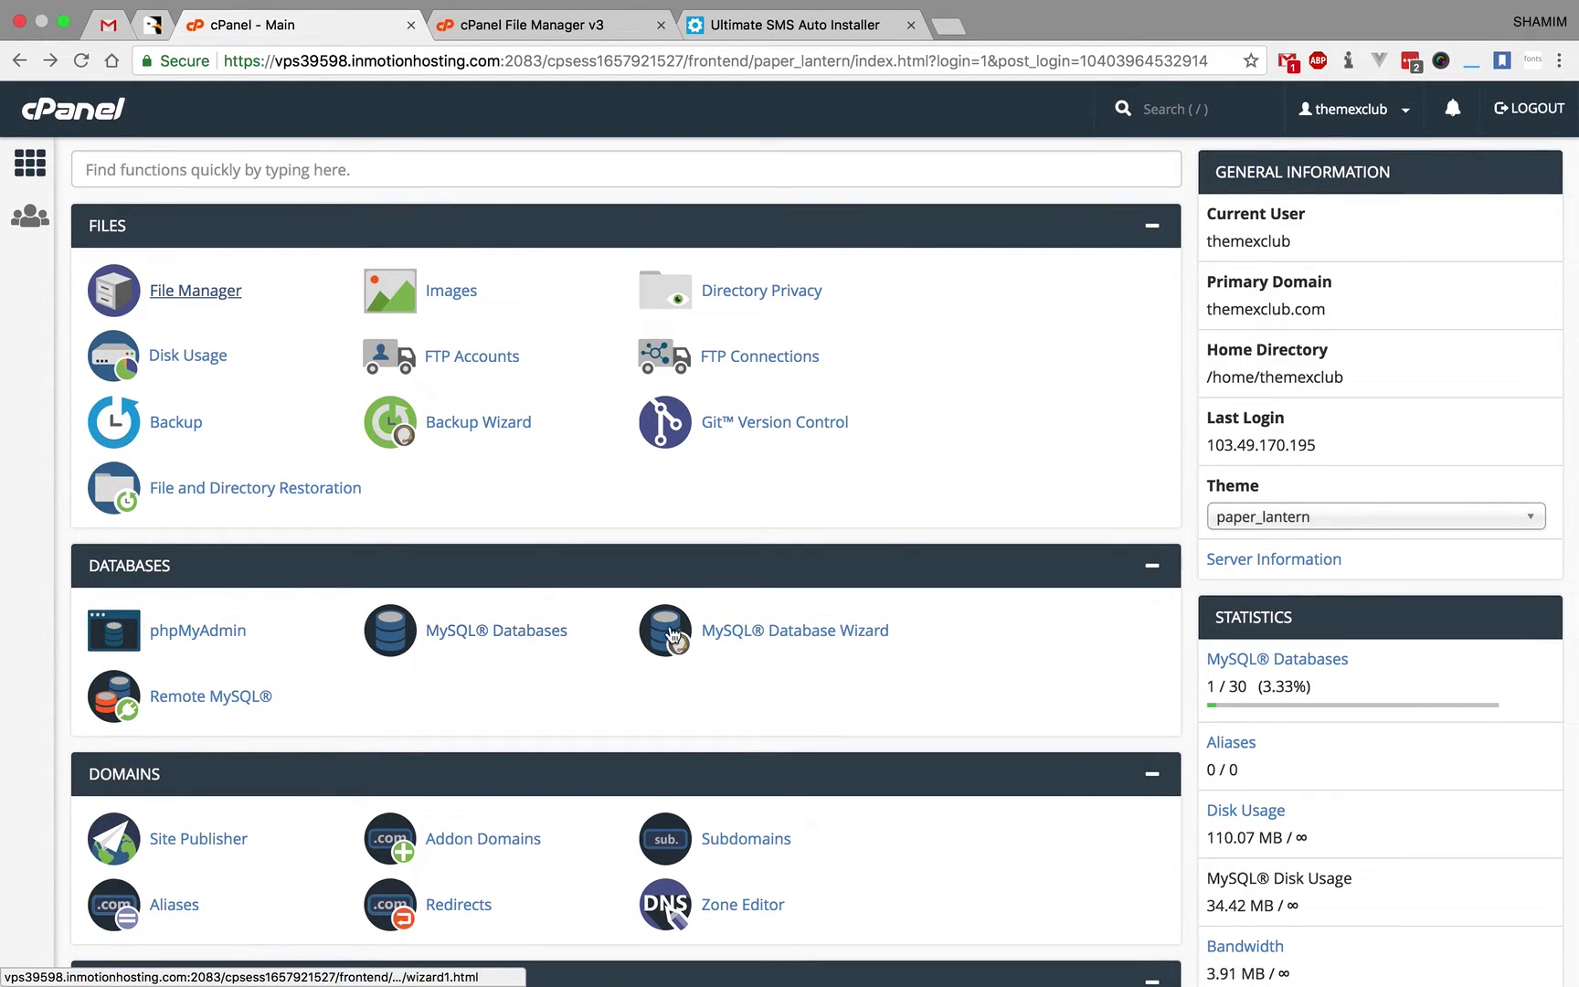
{"action": "left_click", "coordinate": [722, 624]}
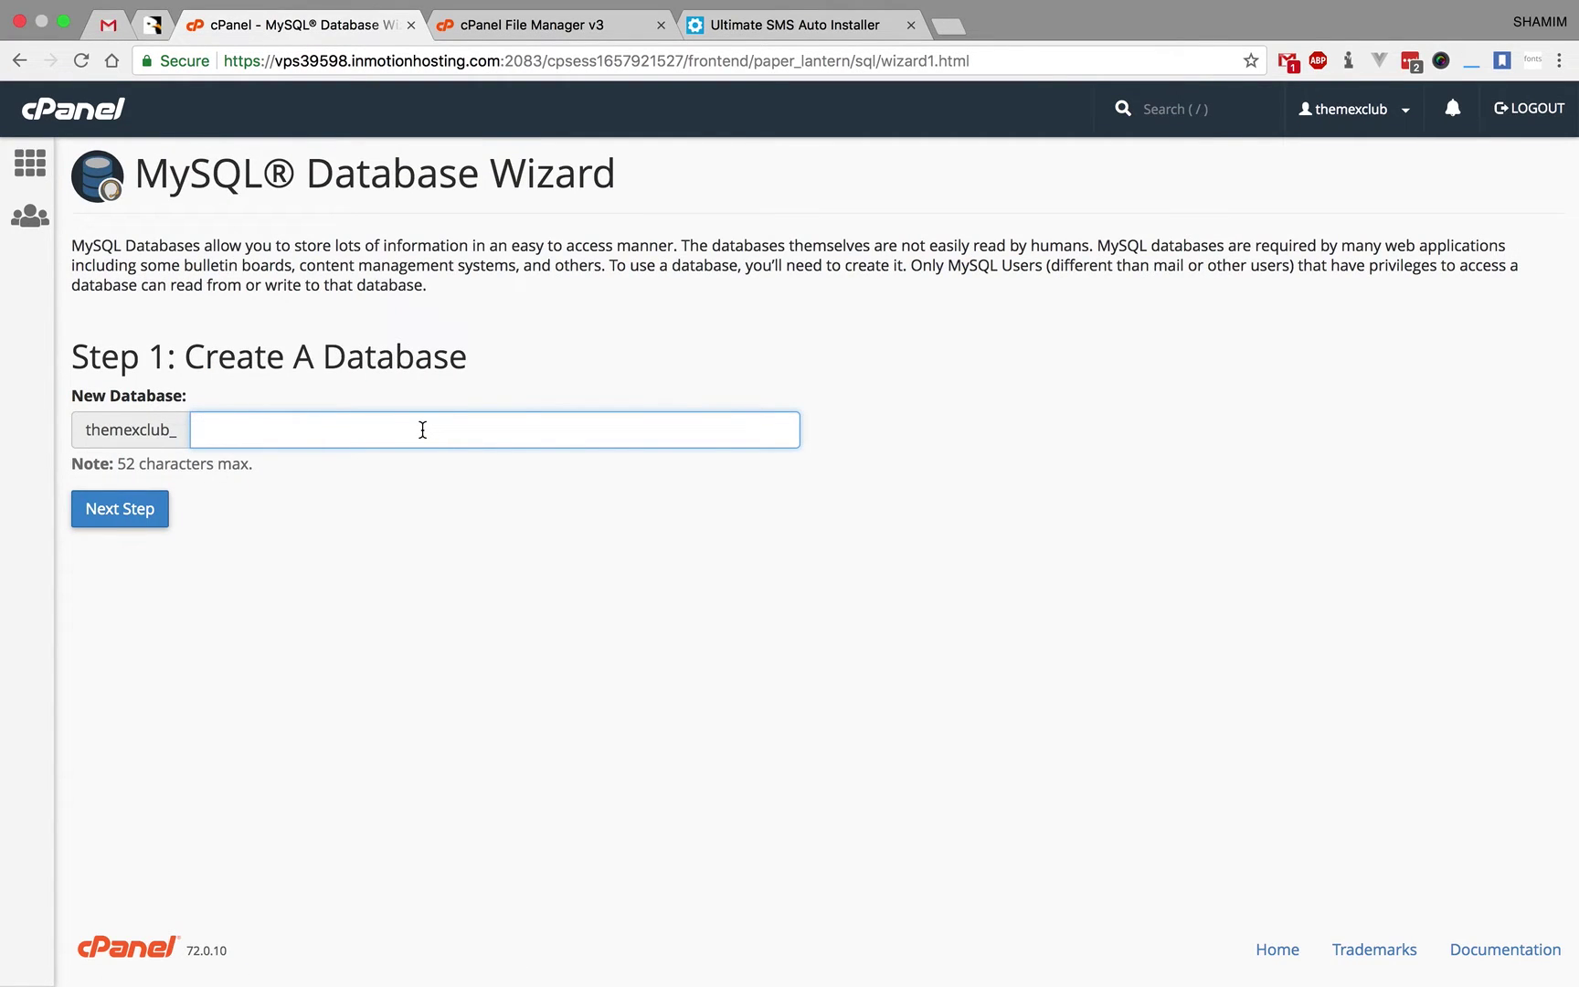
{"action": "type", "text": "ul"}
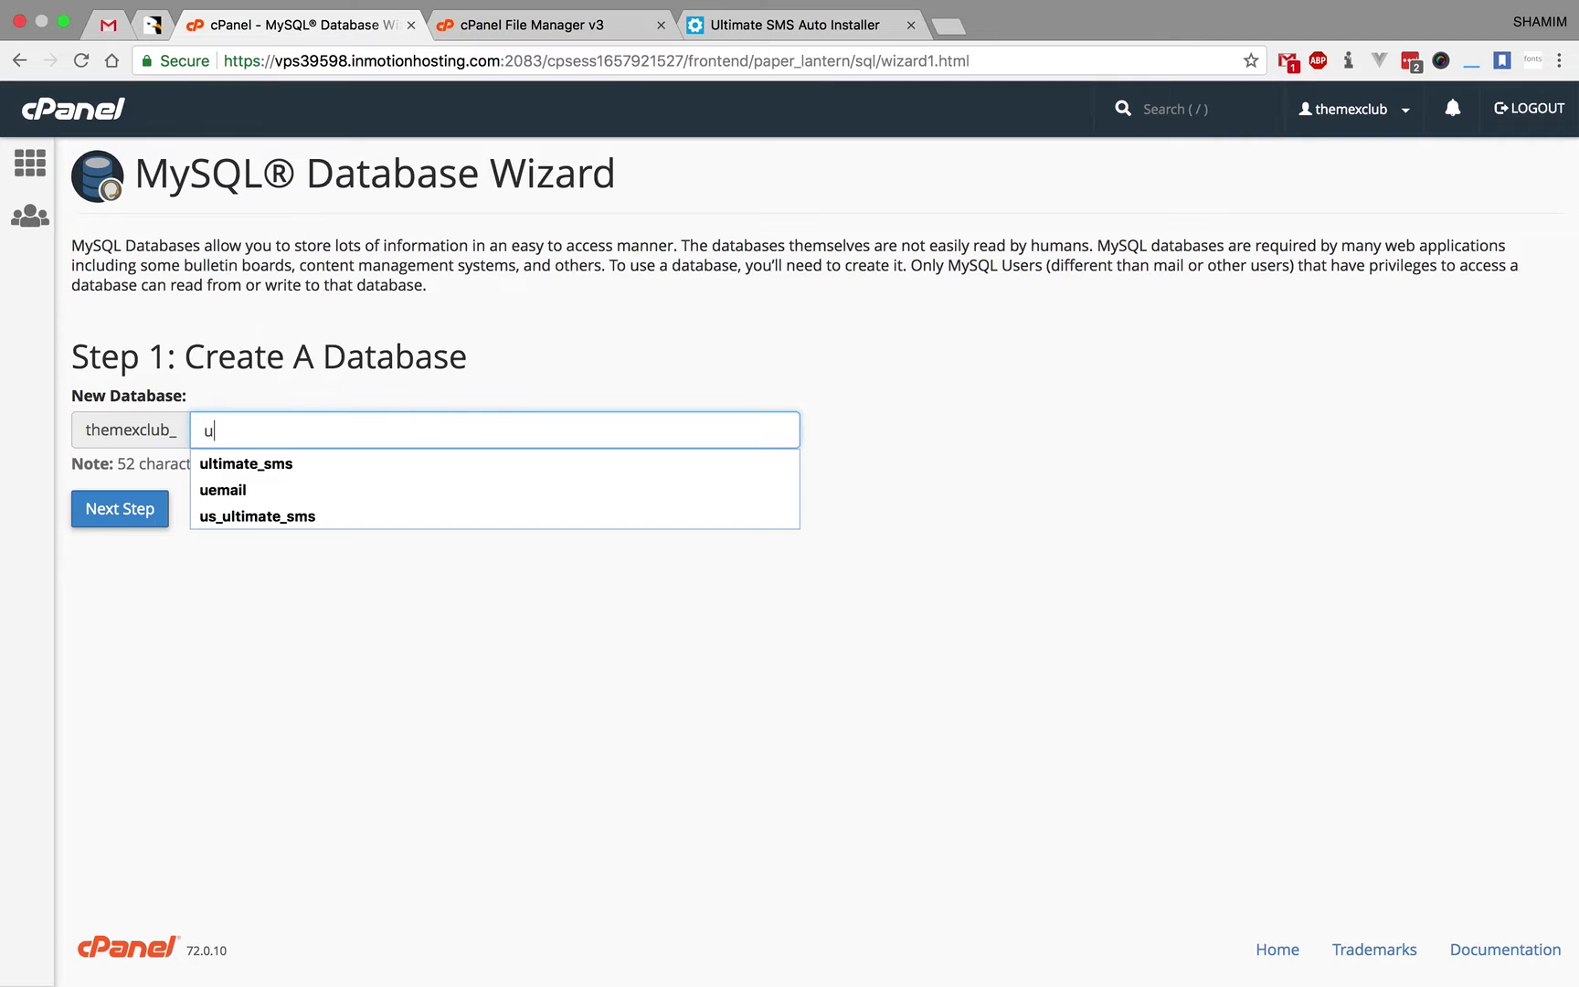
{"action": "left_click", "coordinate": [302, 462]}
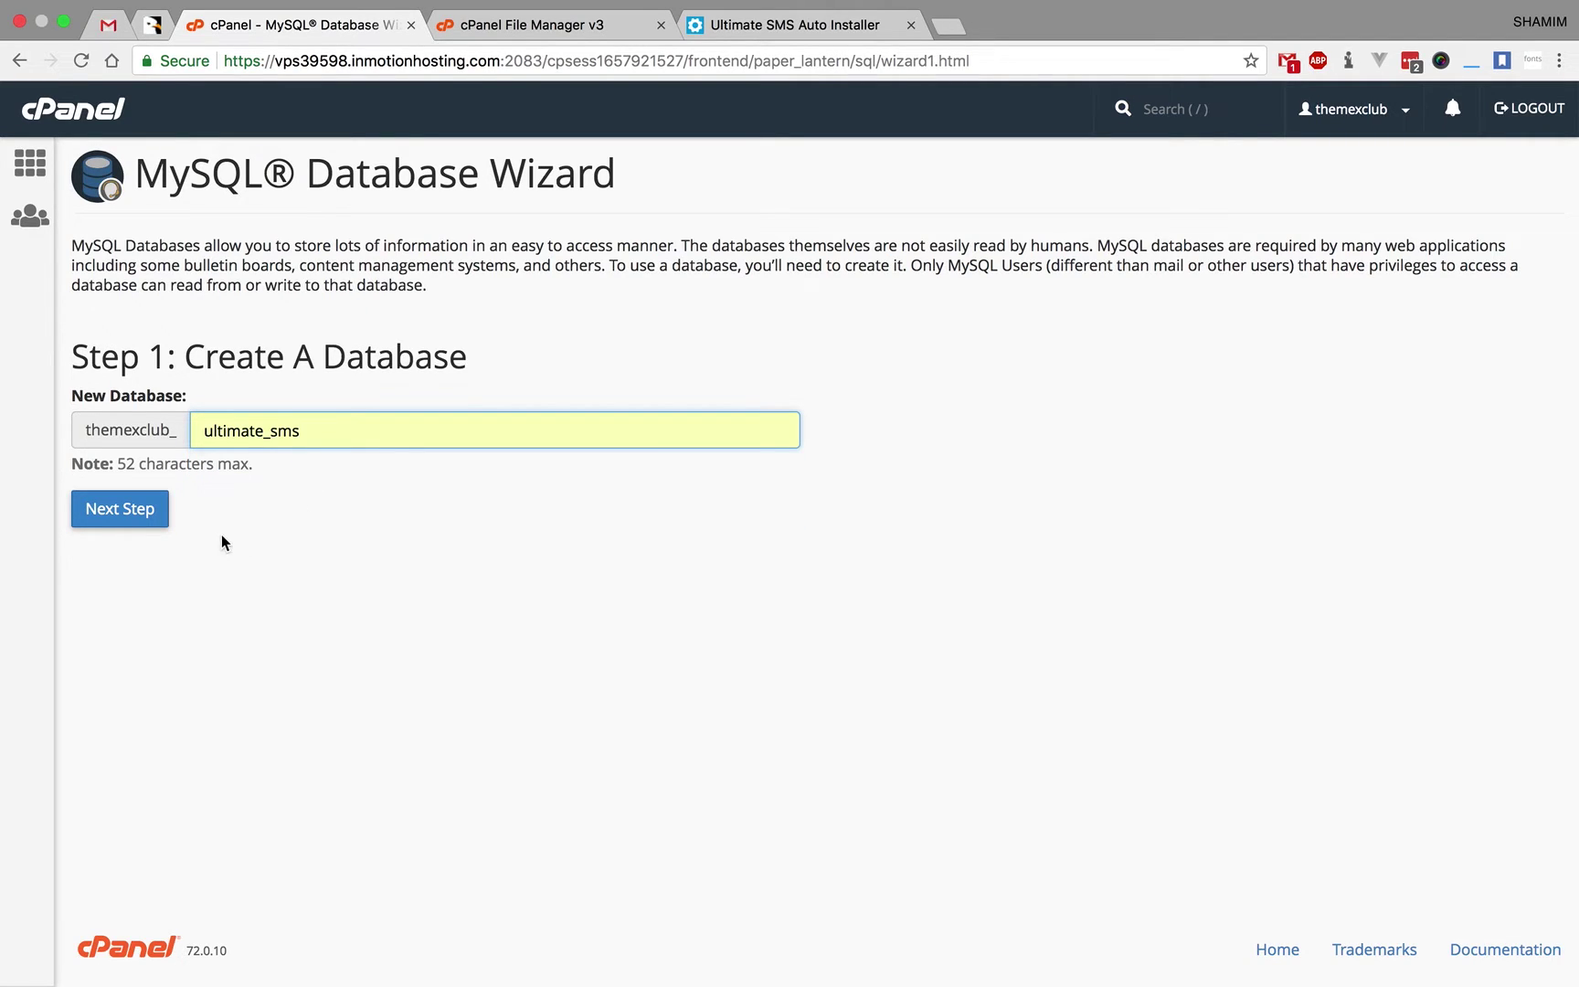
{"action": "left_click", "coordinate": [123, 509]}
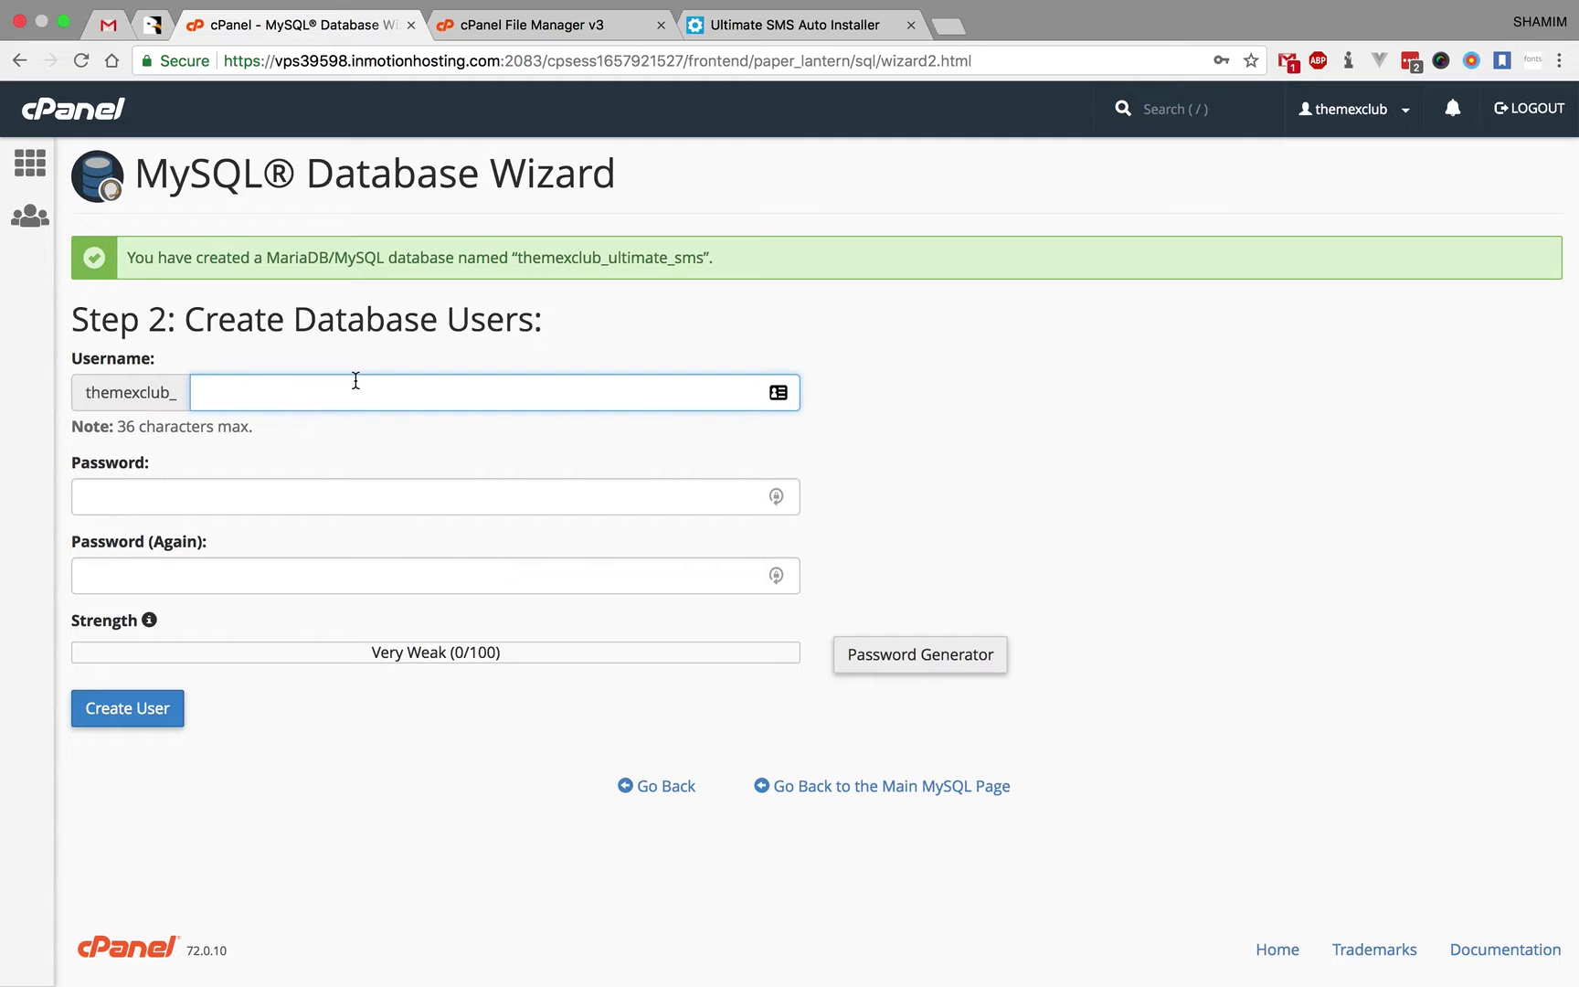
- Create database user themexclub_sms with a generated strong password
{"action": "type", "text": "sms"}
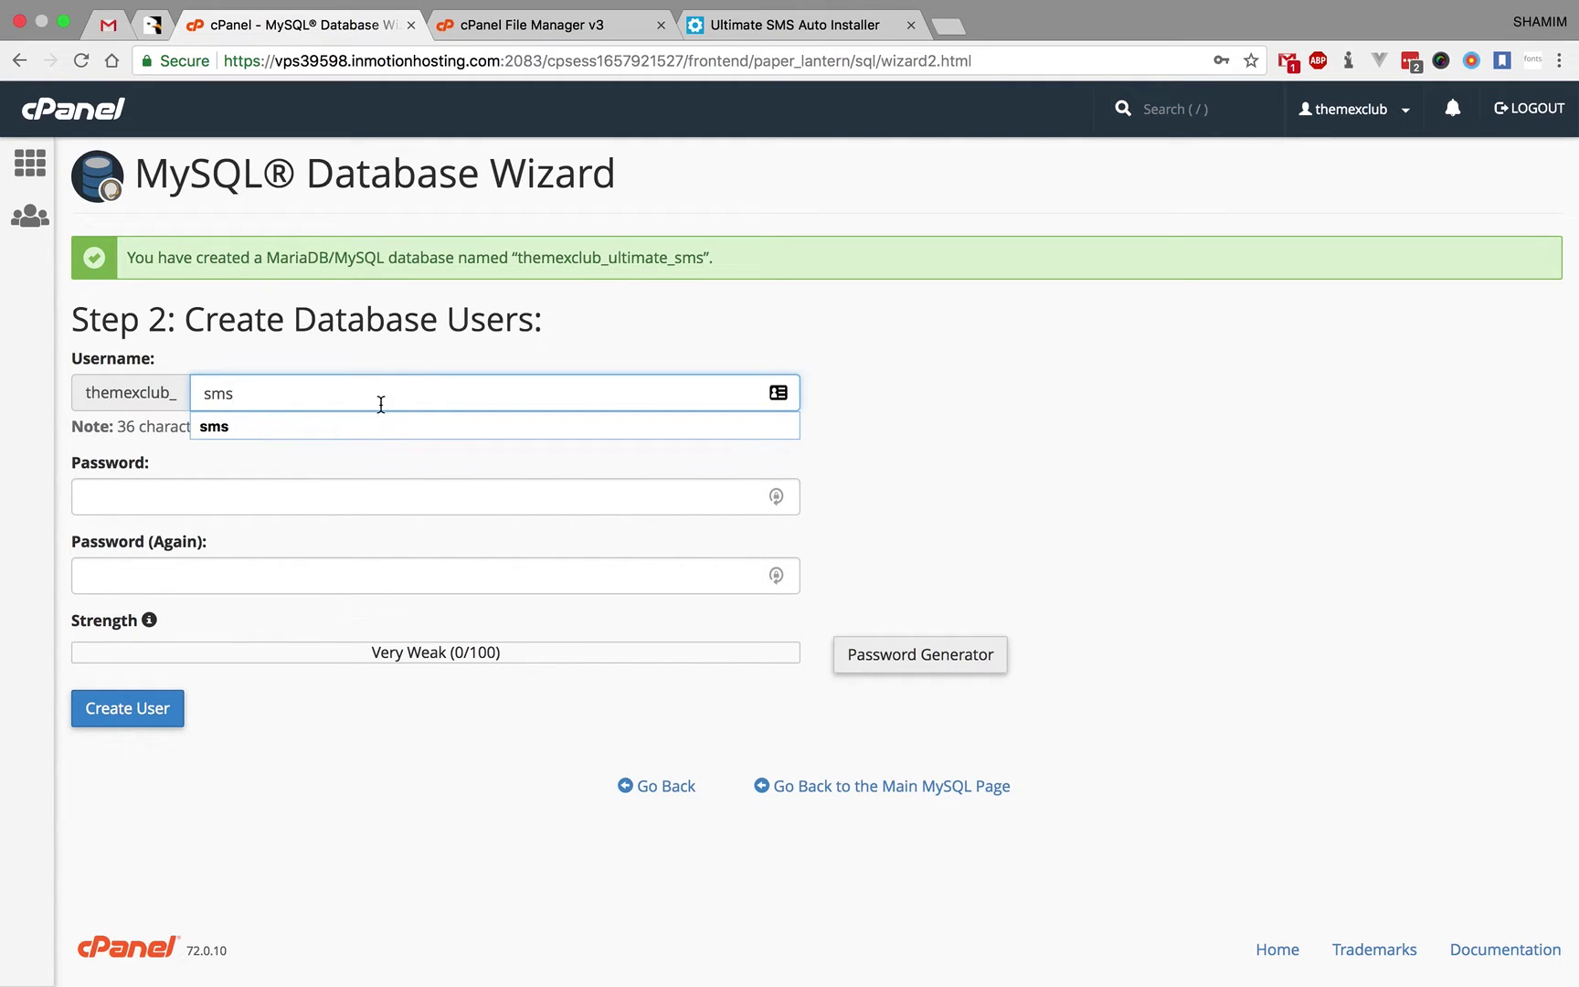
{"action": "left_click", "coordinate": [316, 496]}
{"action": "left_click", "coordinate": [990, 514]}
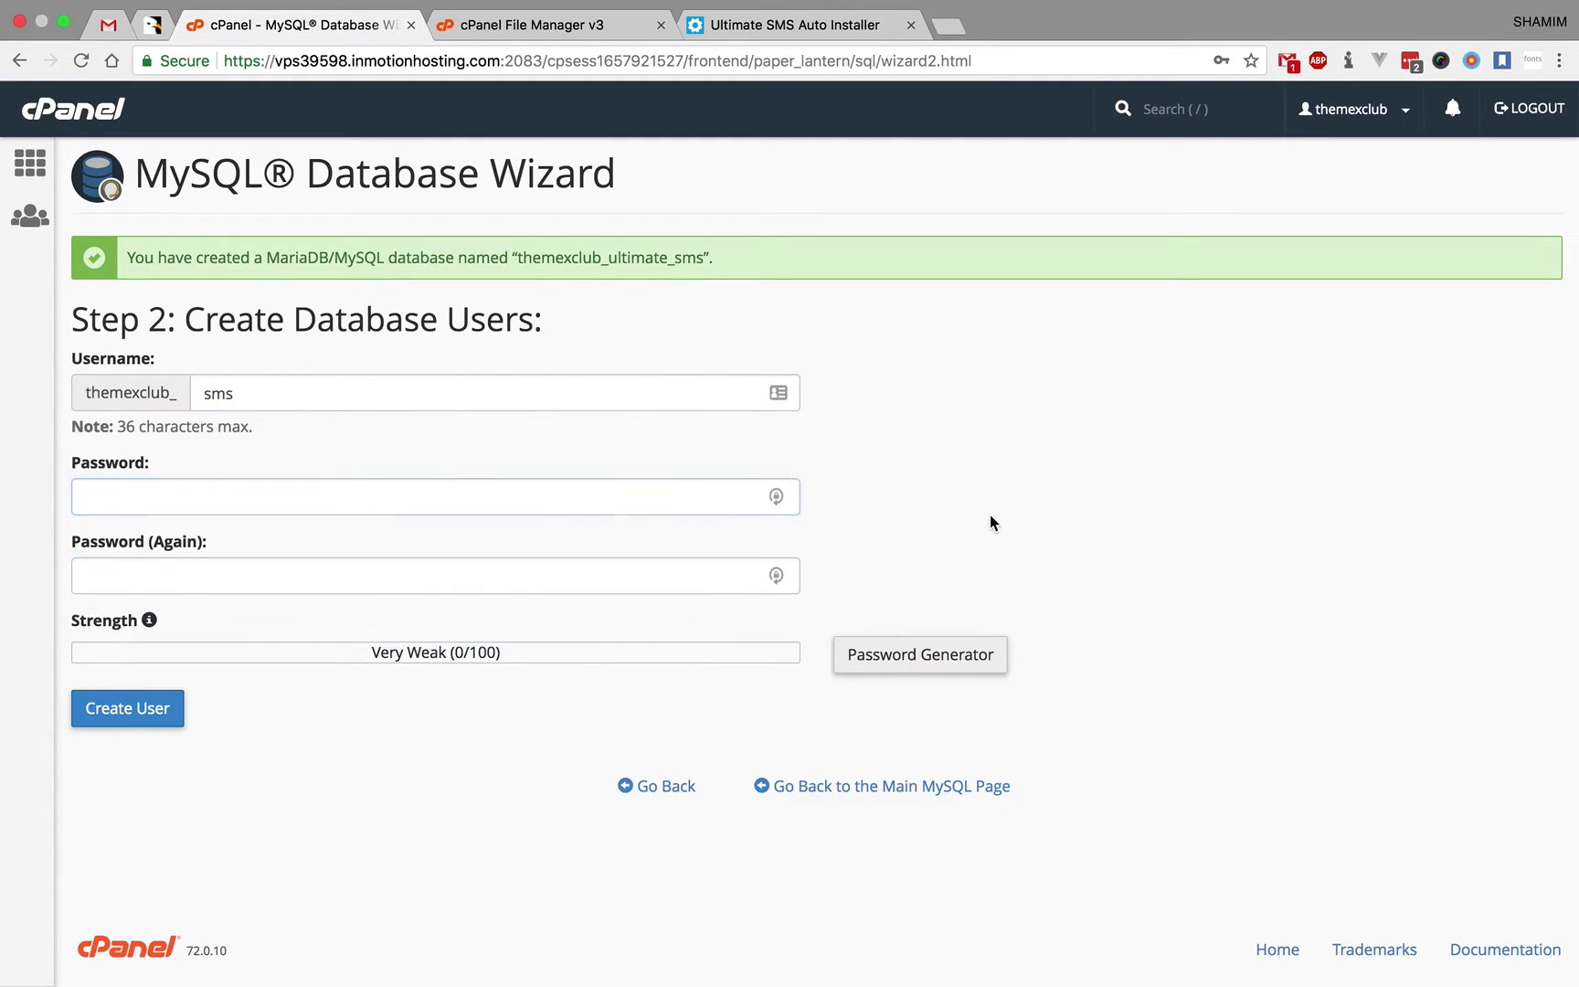
{"action": "left_click", "coordinate": [955, 650]}
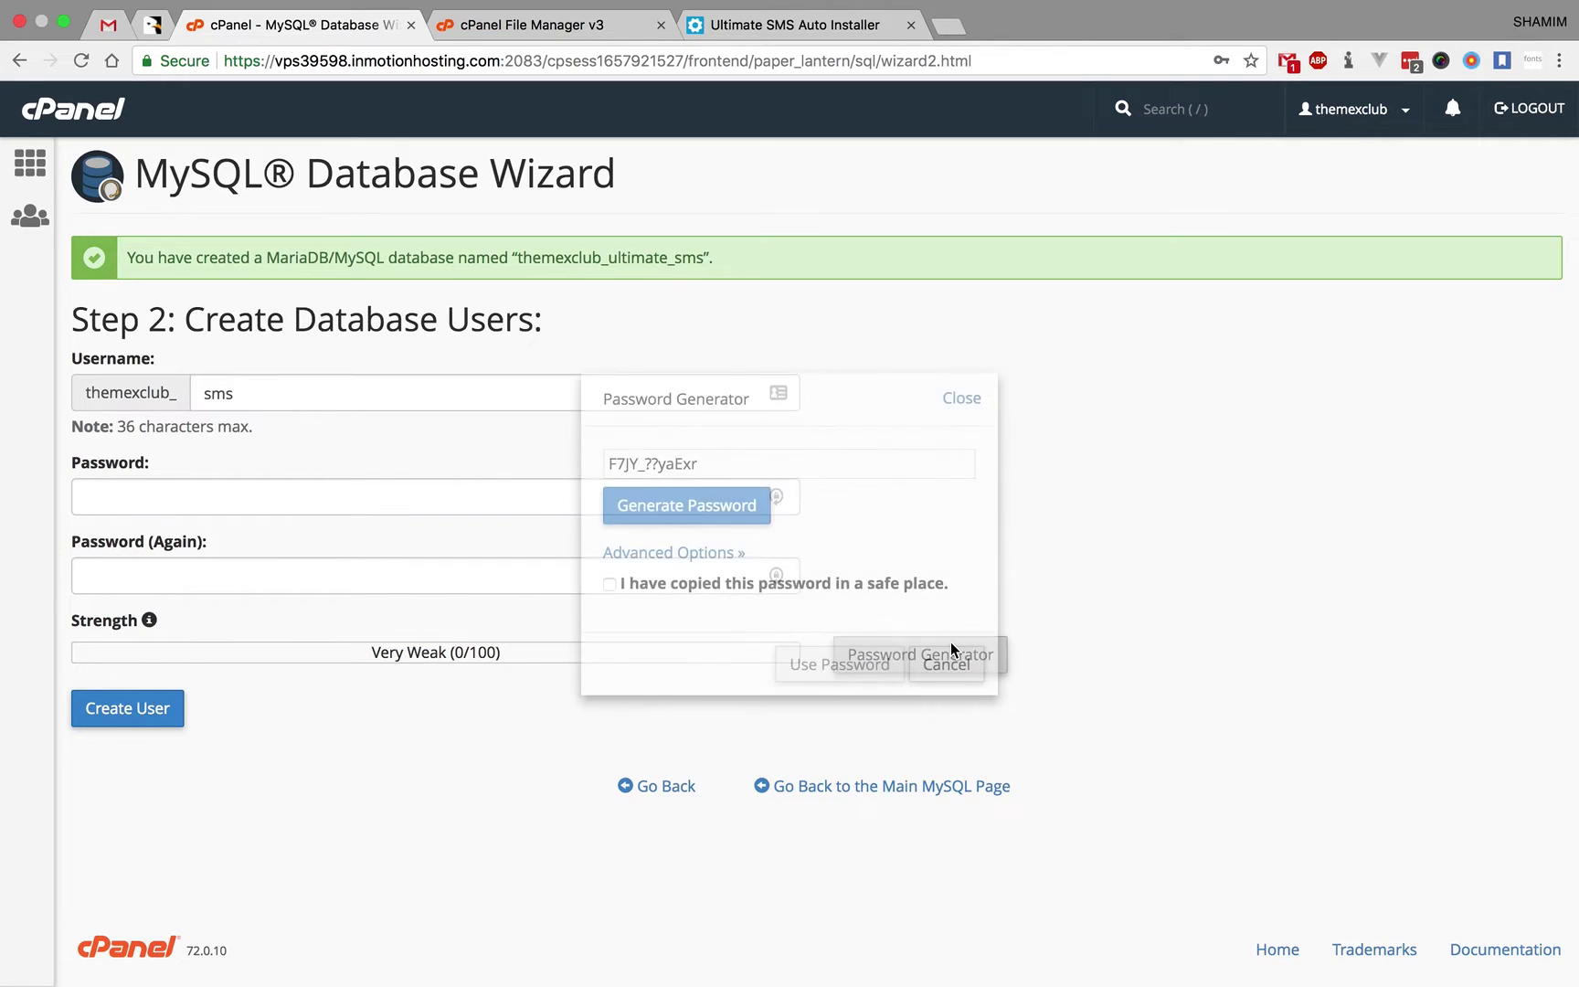
{"action": "left_click", "coordinate": [731, 509]}
{"action": "left_click", "coordinate": [731, 509]}
{"action": "left_click", "coordinate": [731, 510]}
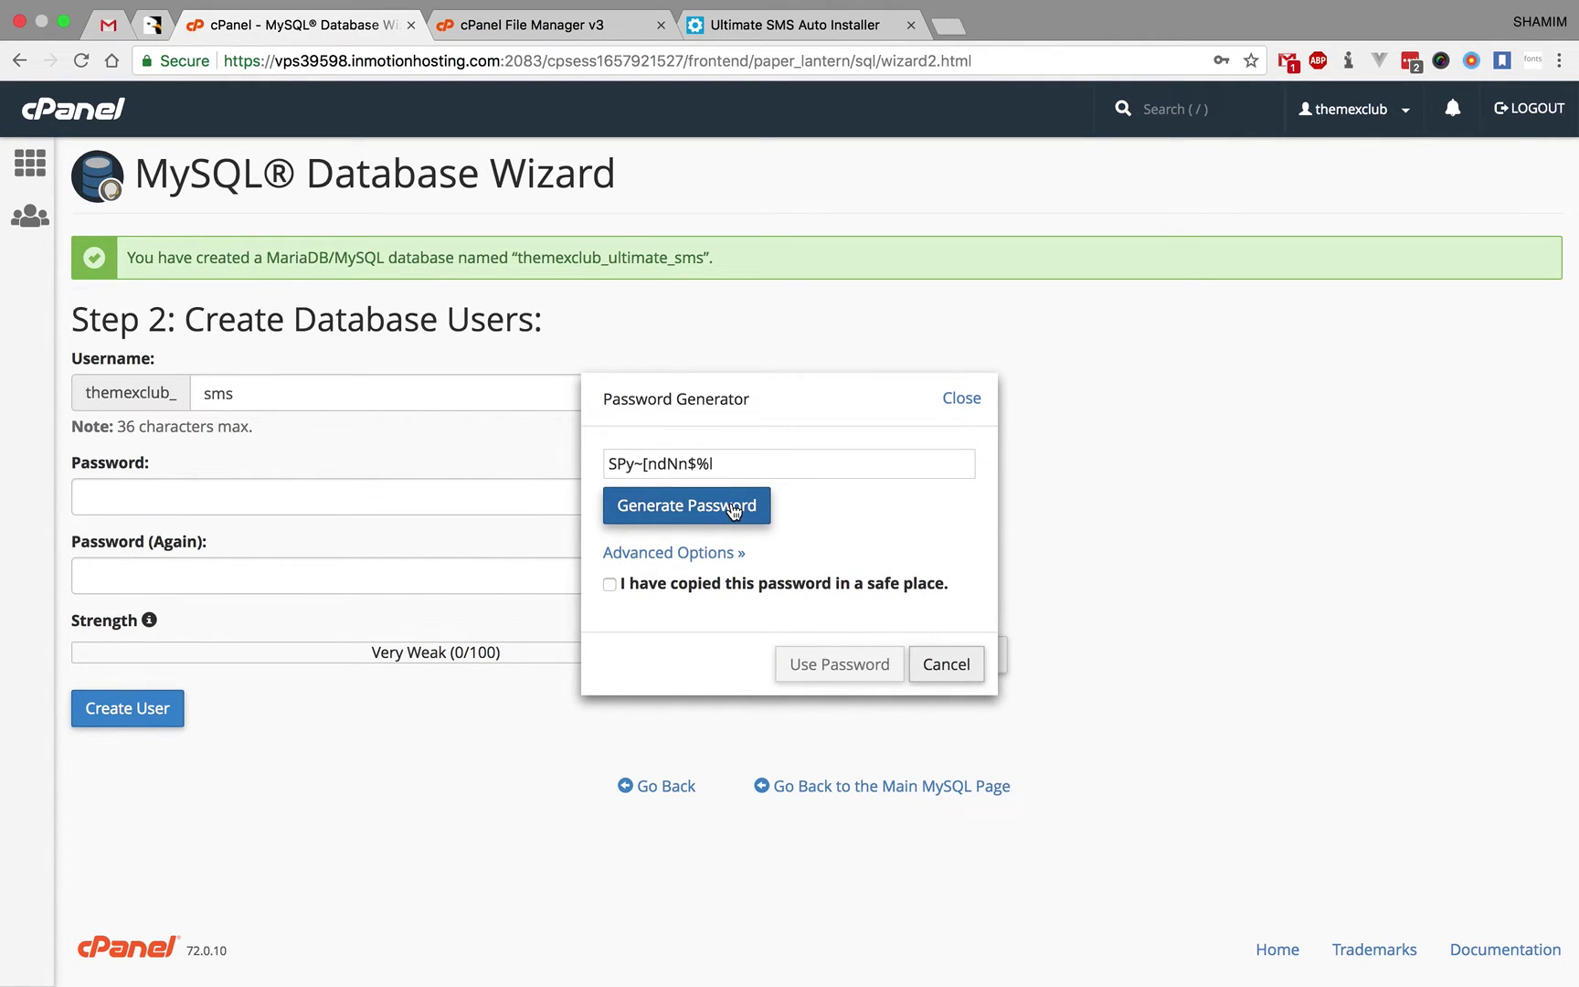
{"action": "left_click", "coordinate": [729, 464]}
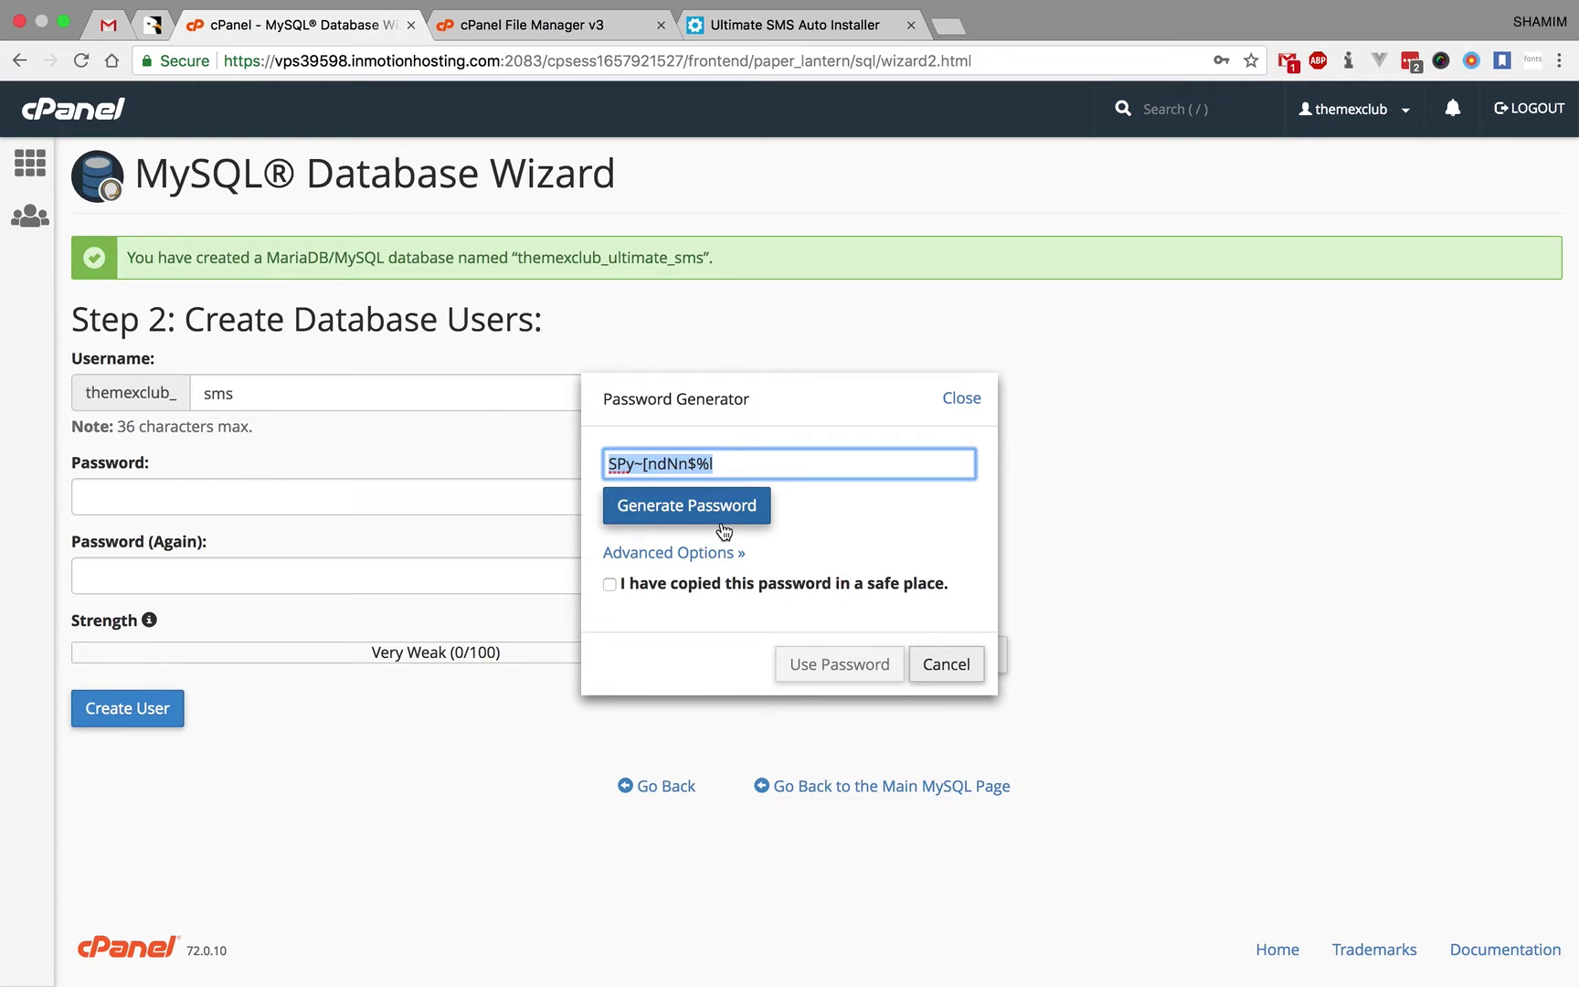
{"action": "left_click", "coordinate": [694, 585]}
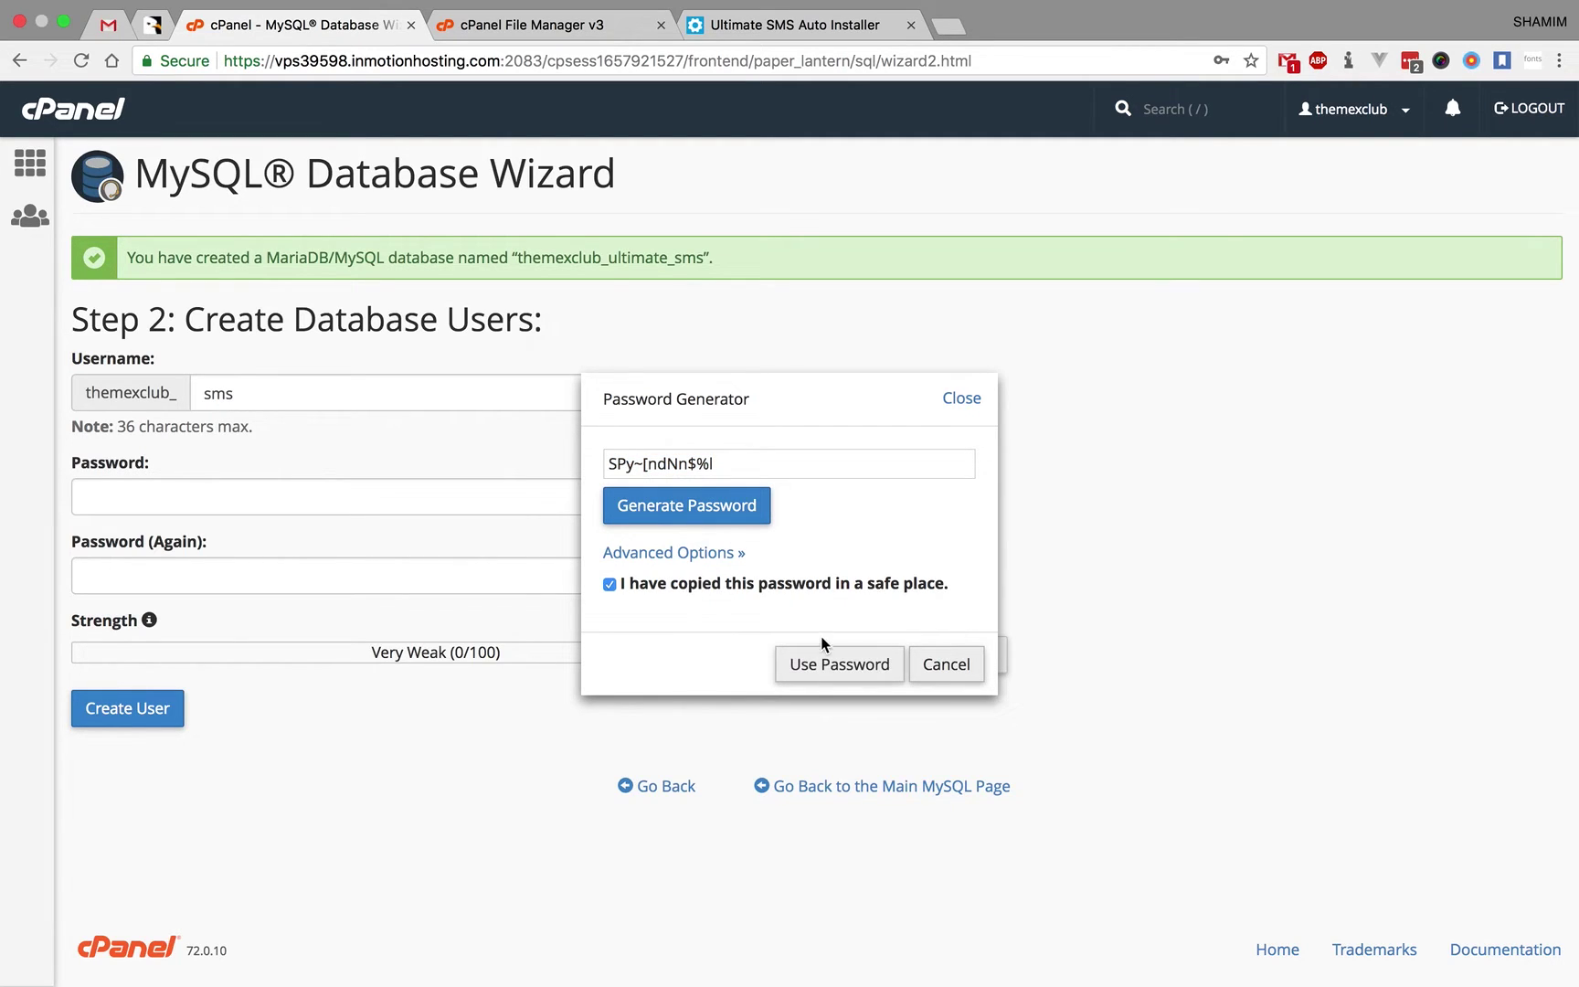
{"action": "left_click", "coordinate": [827, 666]}
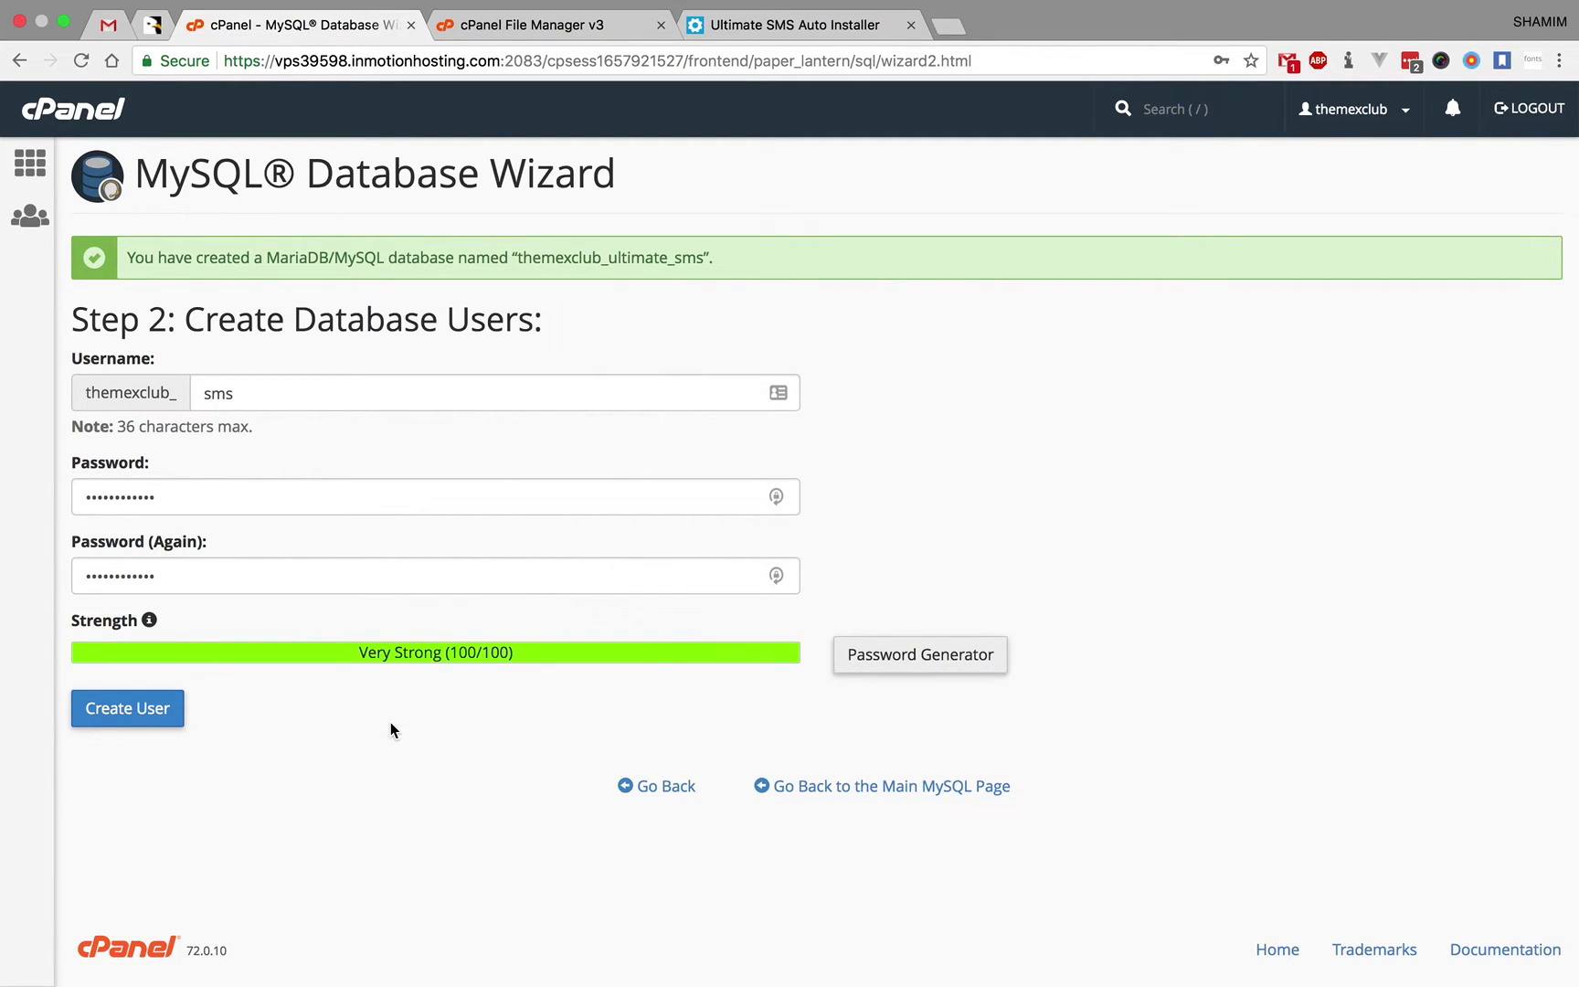
{"action": "left_click", "coordinate": [169, 710]}
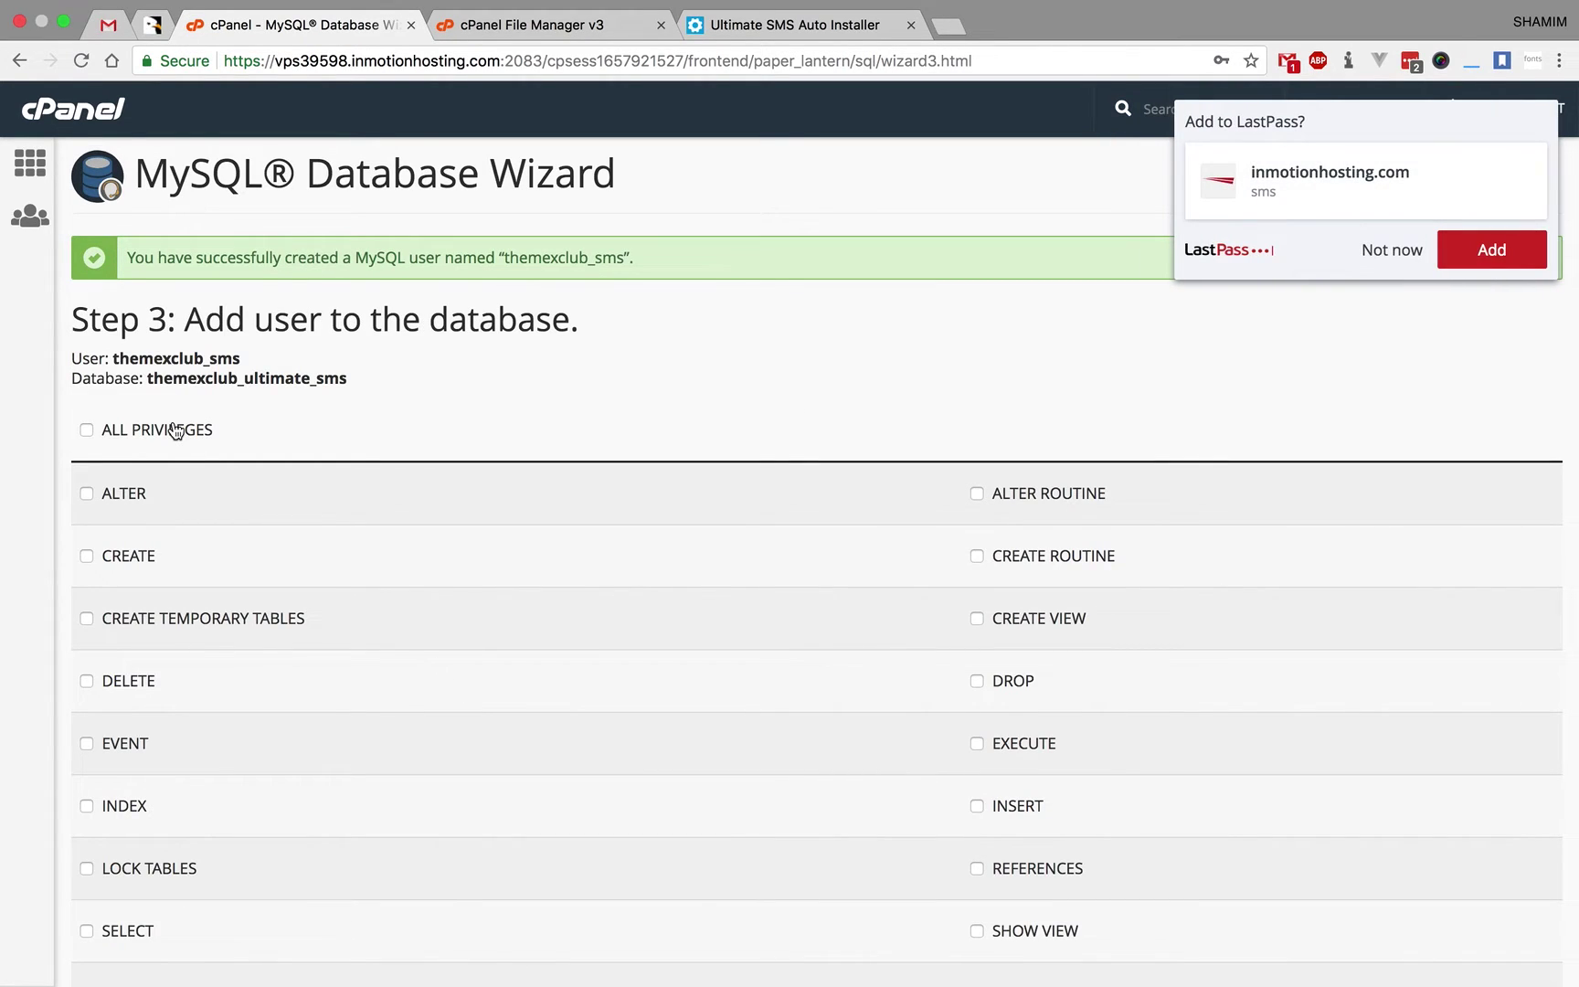
- Grant themexclub_sms ALL PRIVILEGES on themexclub_ultimate_sms, then return to the installer
{"action": "left_click", "coordinate": [176, 431]}
{"action": "left_click", "coordinate": [1382, 251]}
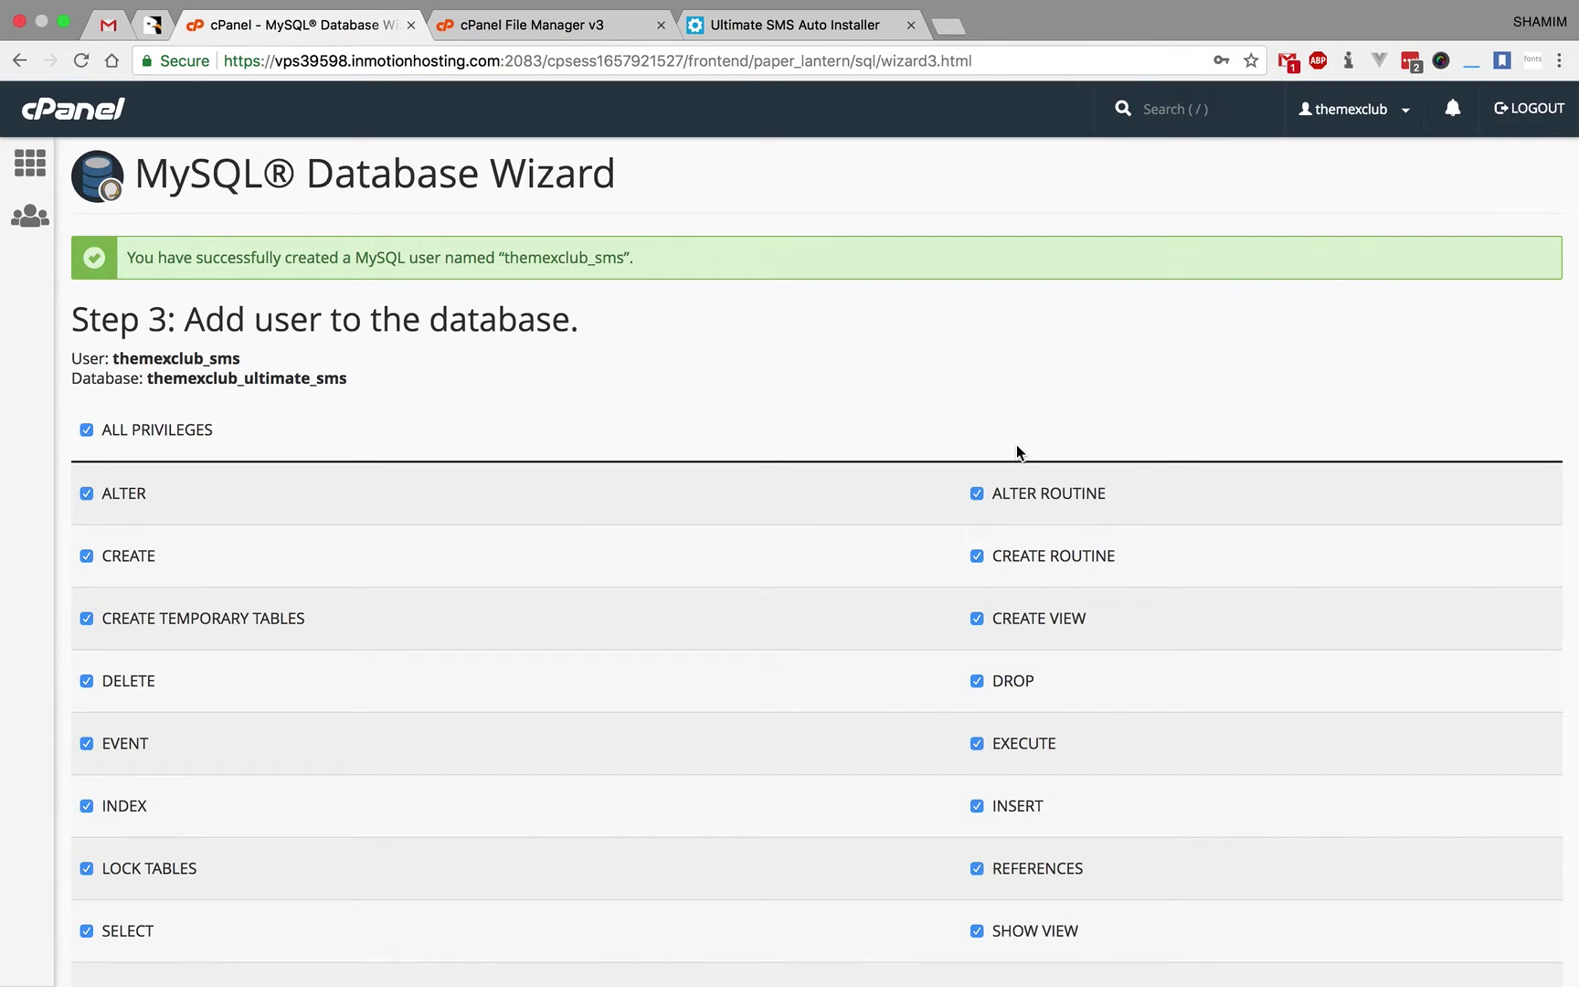
{"action": "scroll", "coordinate": [1016, 444], "scroll_direction": "down", "scroll_amount": 3}
{"action": "left_click", "coordinate": [126, 814]}
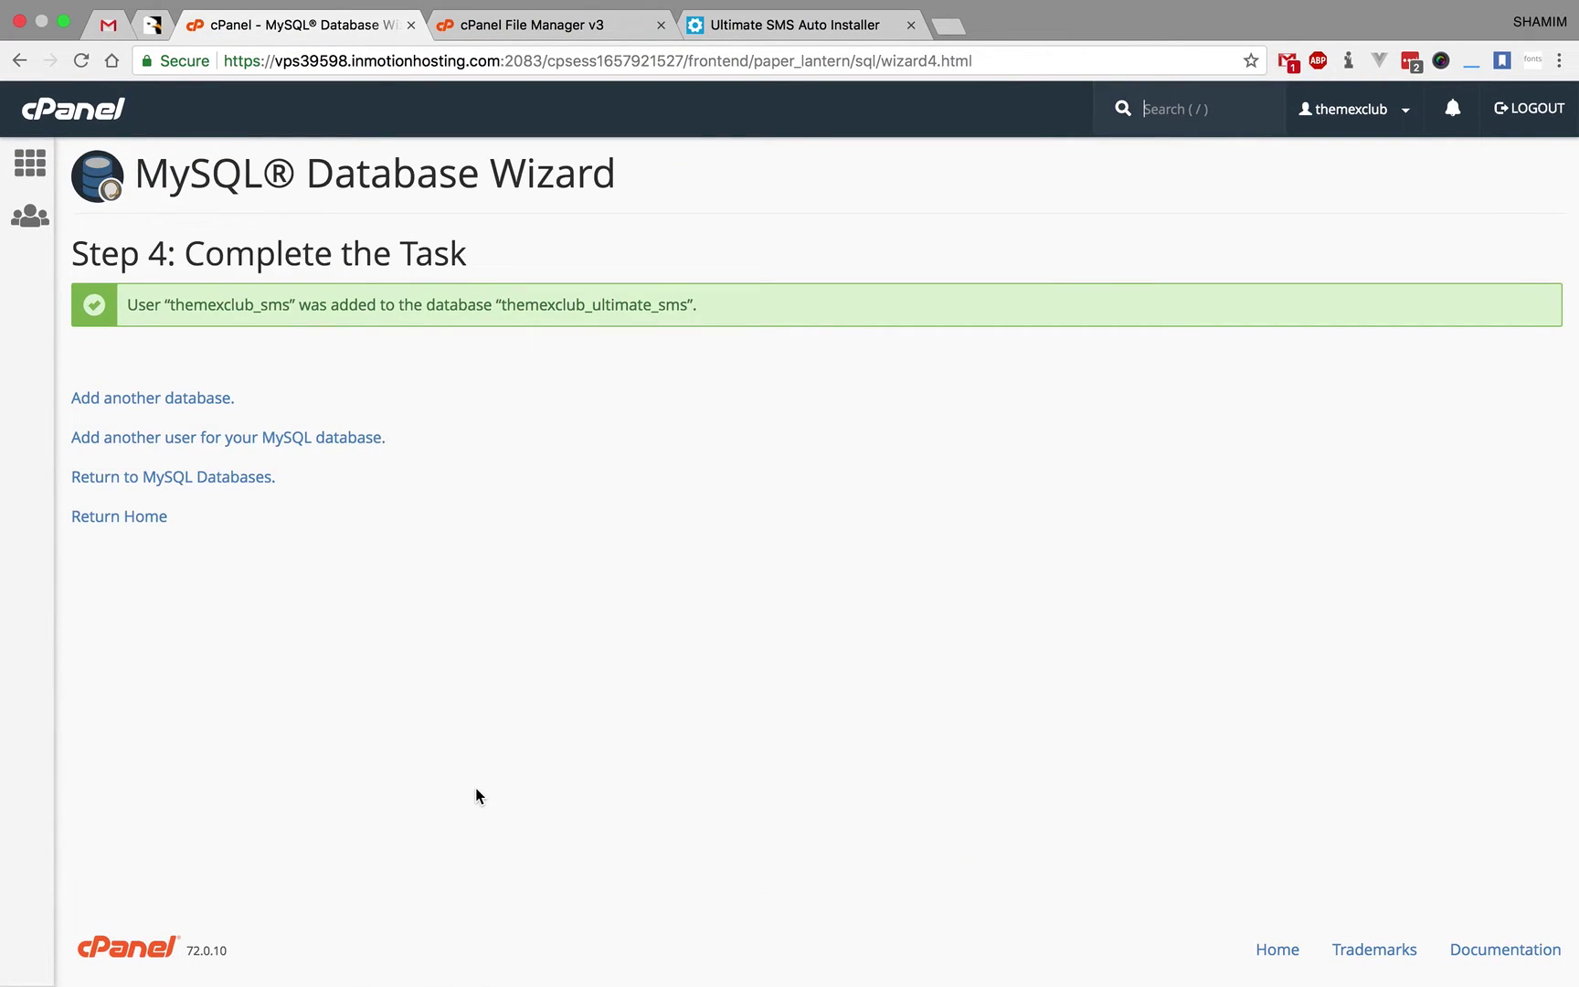
{"action": "left_click", "coordinate": [743, 27]}
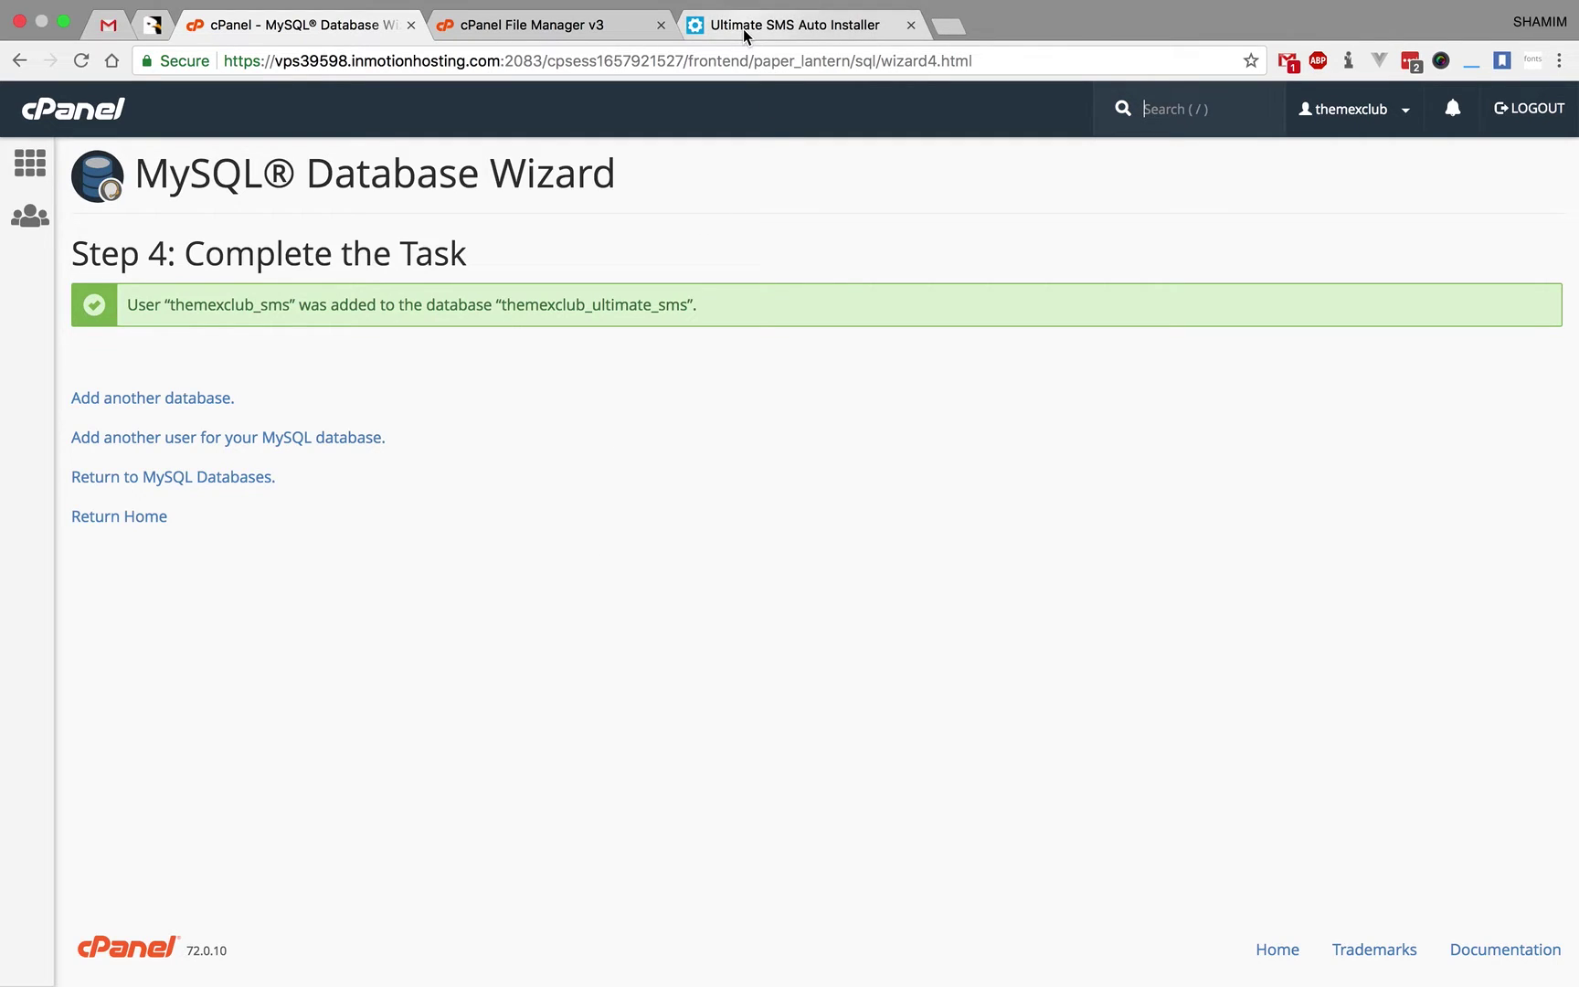
- Fill in the database password, username themexclub_sms and database name themexclub_ultimate_sms
{"action": "left_click", "coordinate": [695, 620]}
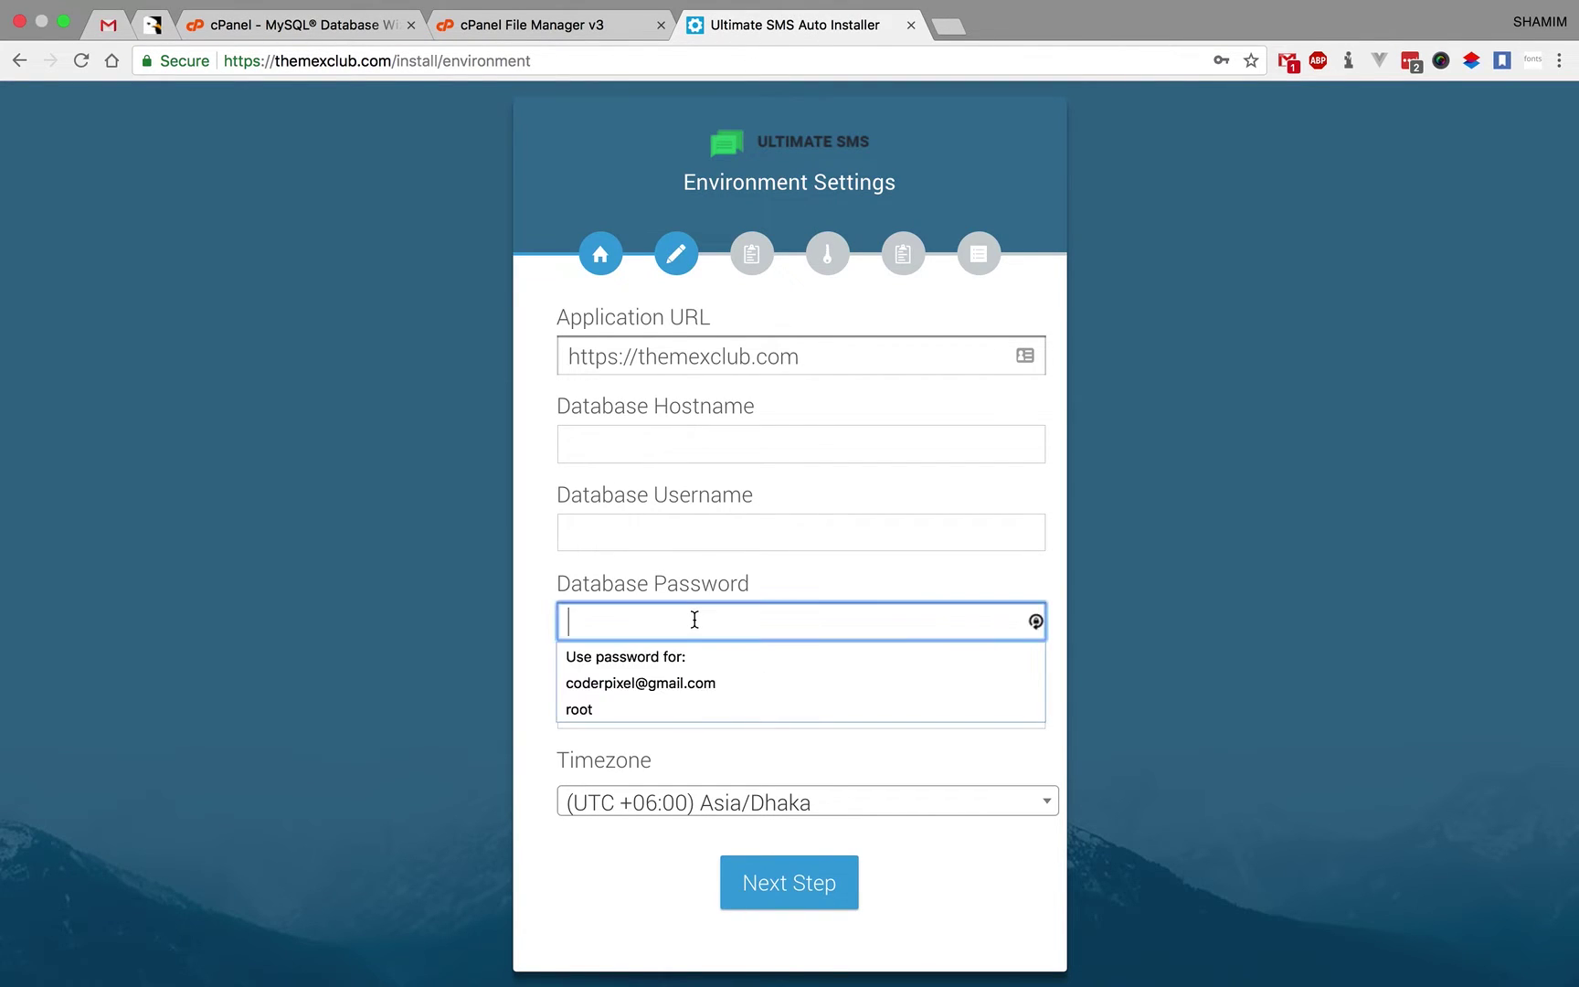
{"action": "key", "text": "super+v"}
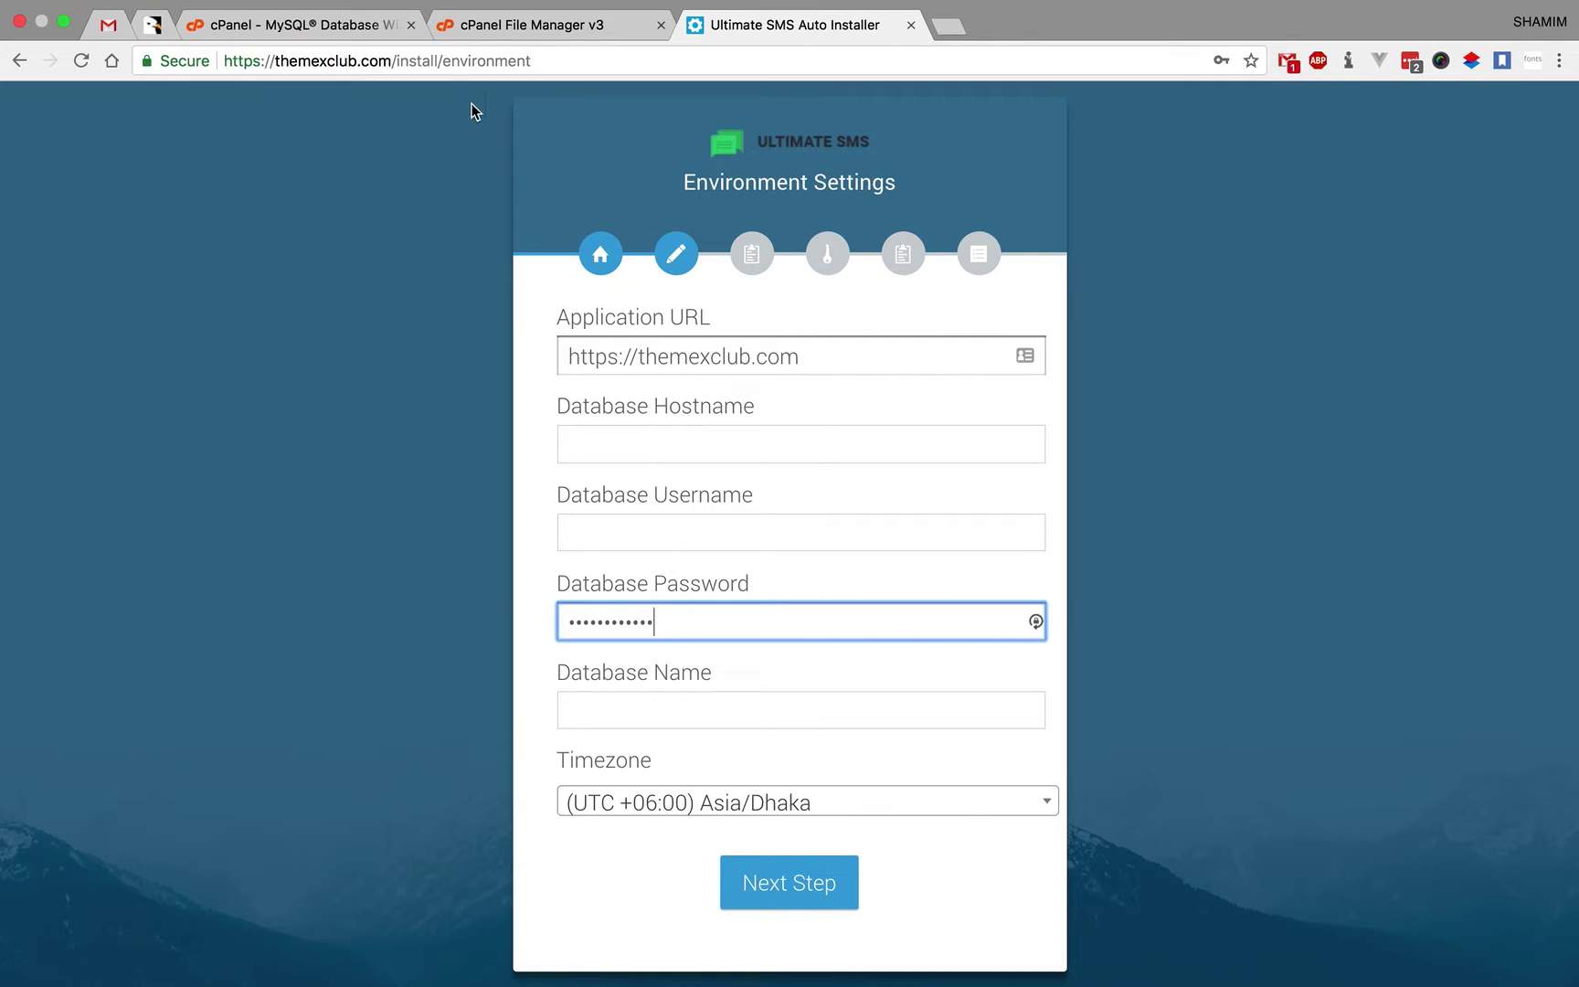
{"action": "left_click", "coordinate": [379, 28]}
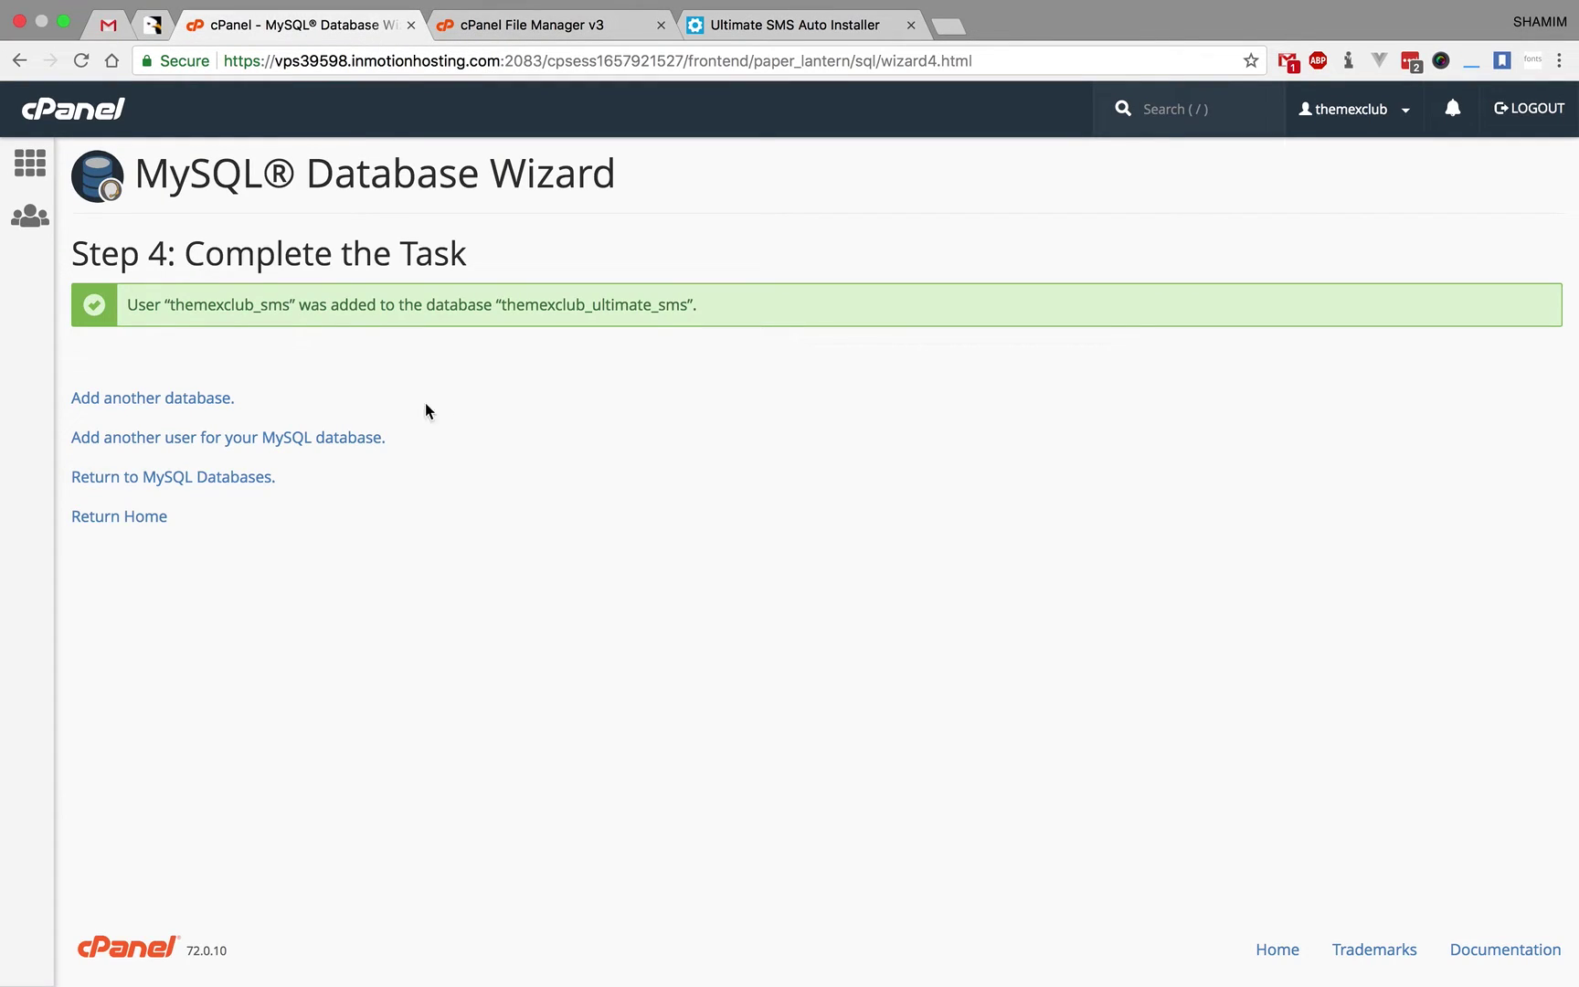
{"action": "double_click", "coordinate": [249, 307]}
{"action": "key", "text": "super+c"}
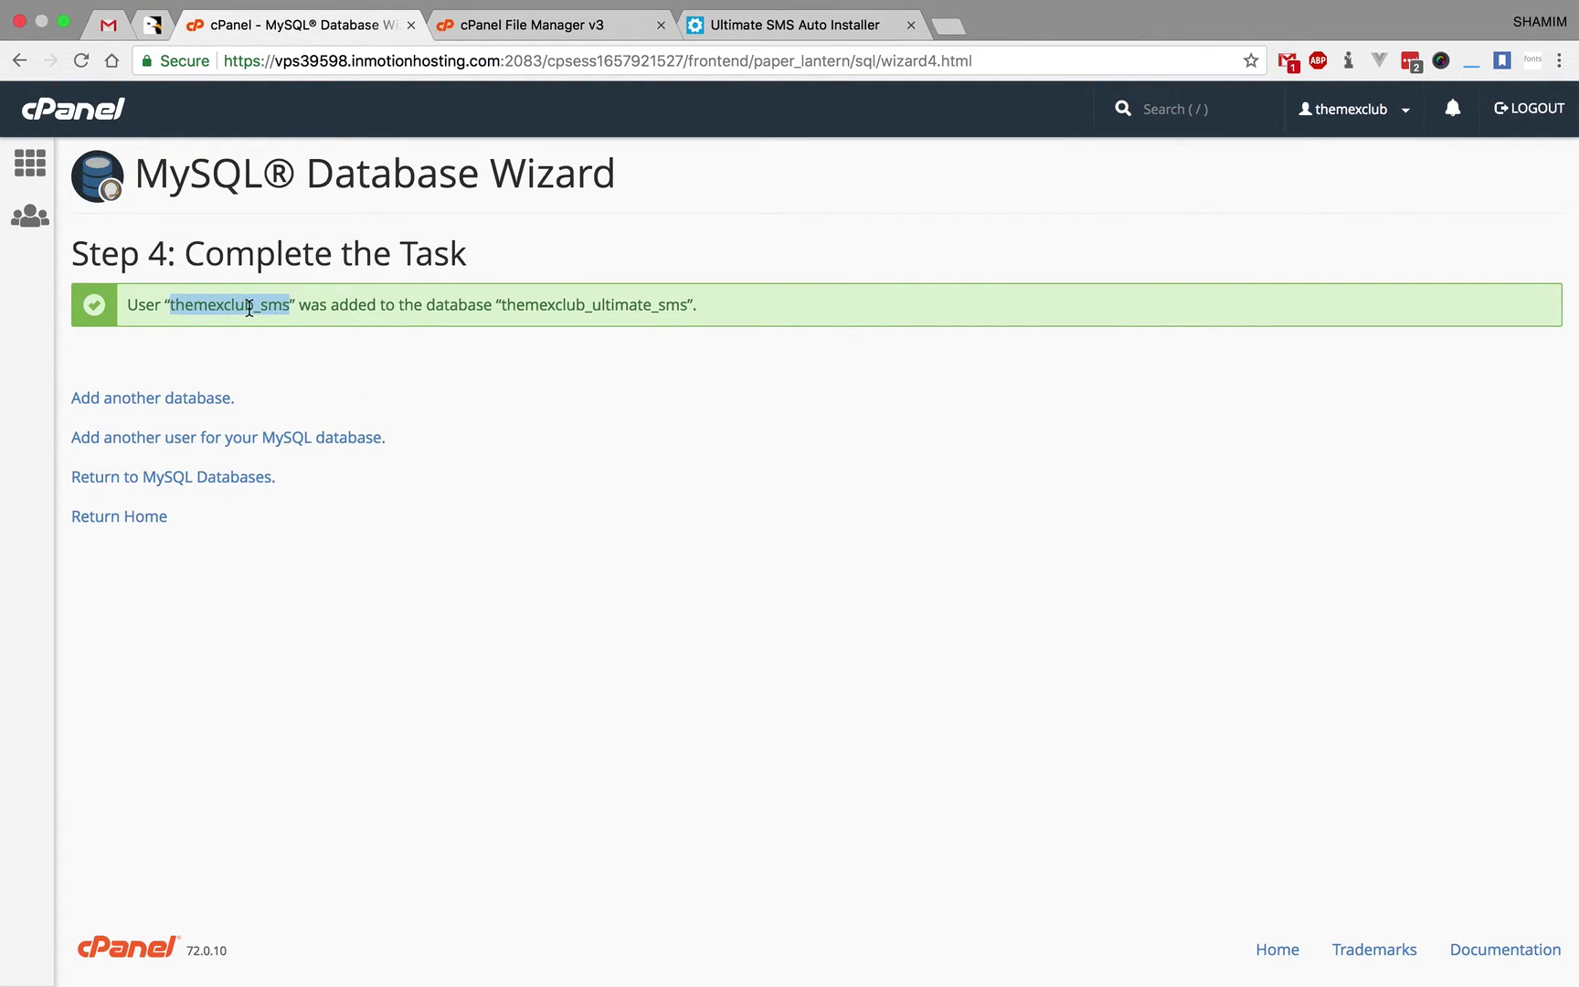
{"action": "left_click", "coordinate": [788, 26]}
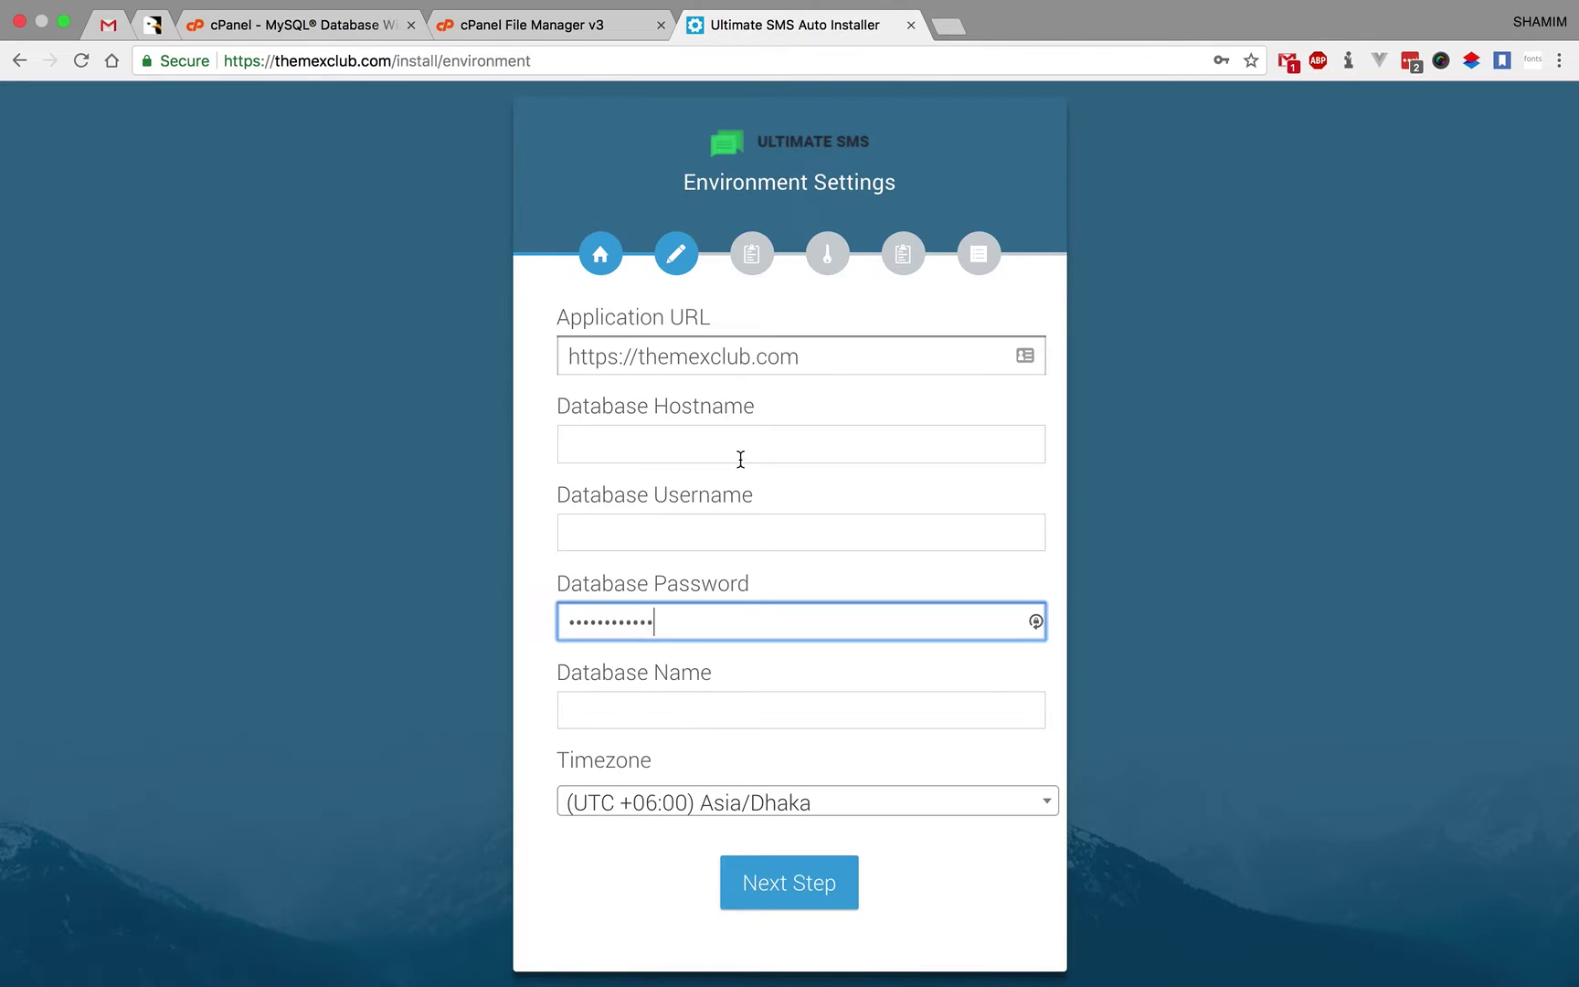
{"action": "left_click", "coordinate": [662, 525]}
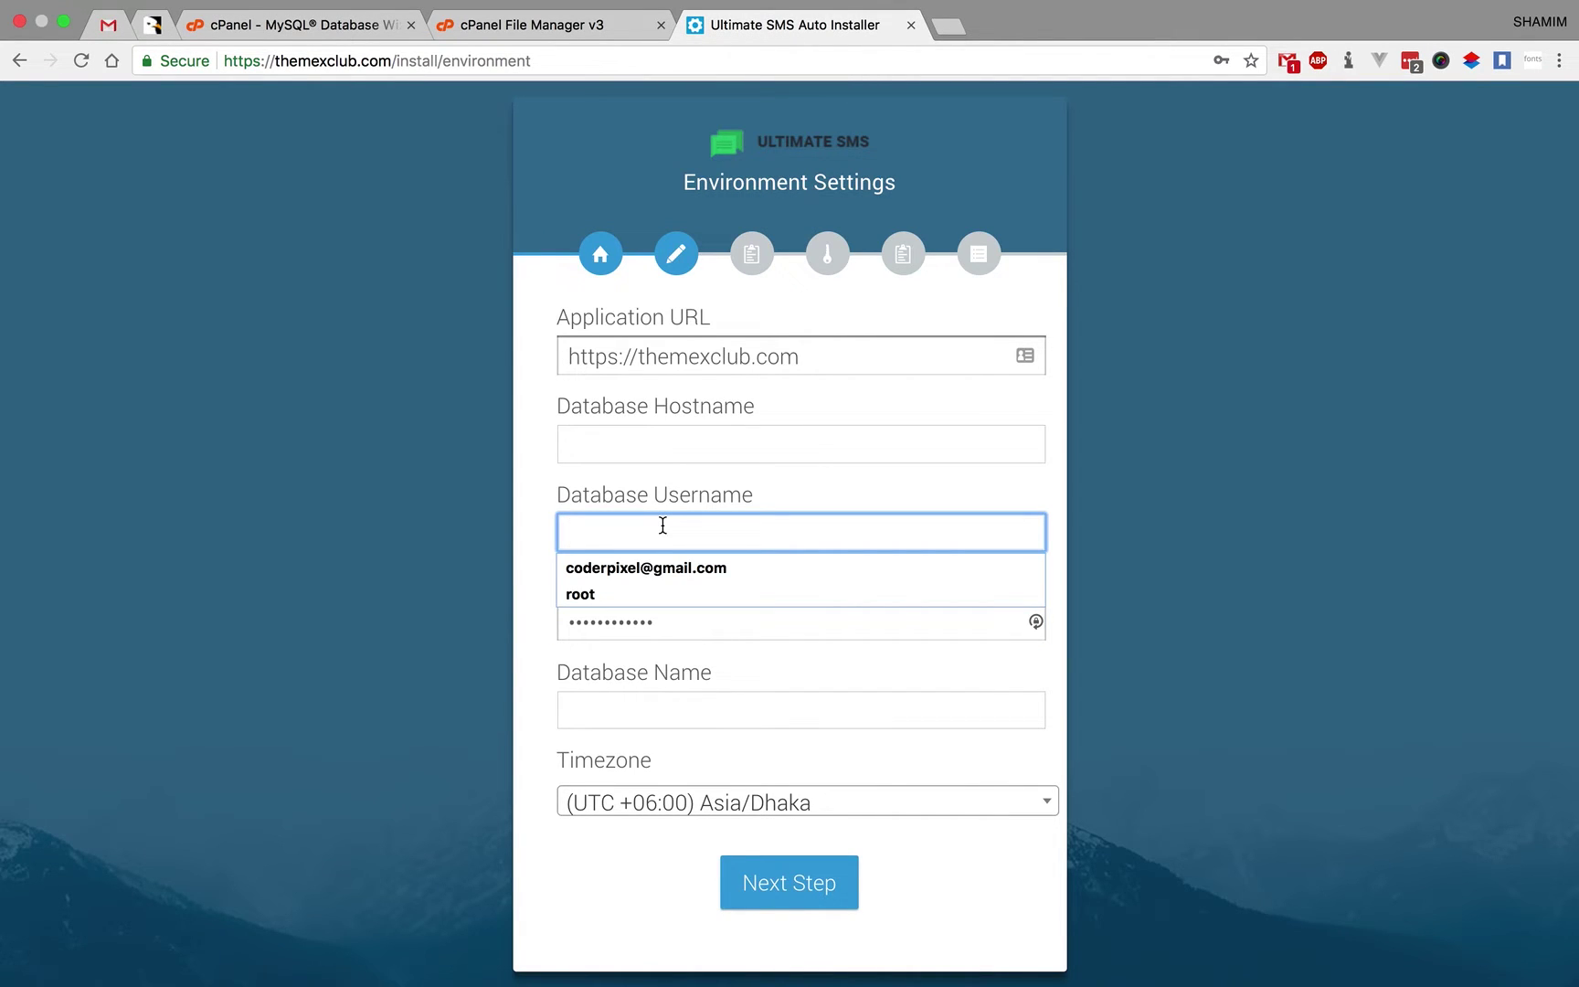
{"action": "key", "text": "super+v"}
{"action": "left_click", "coordinate": [347, 28]}
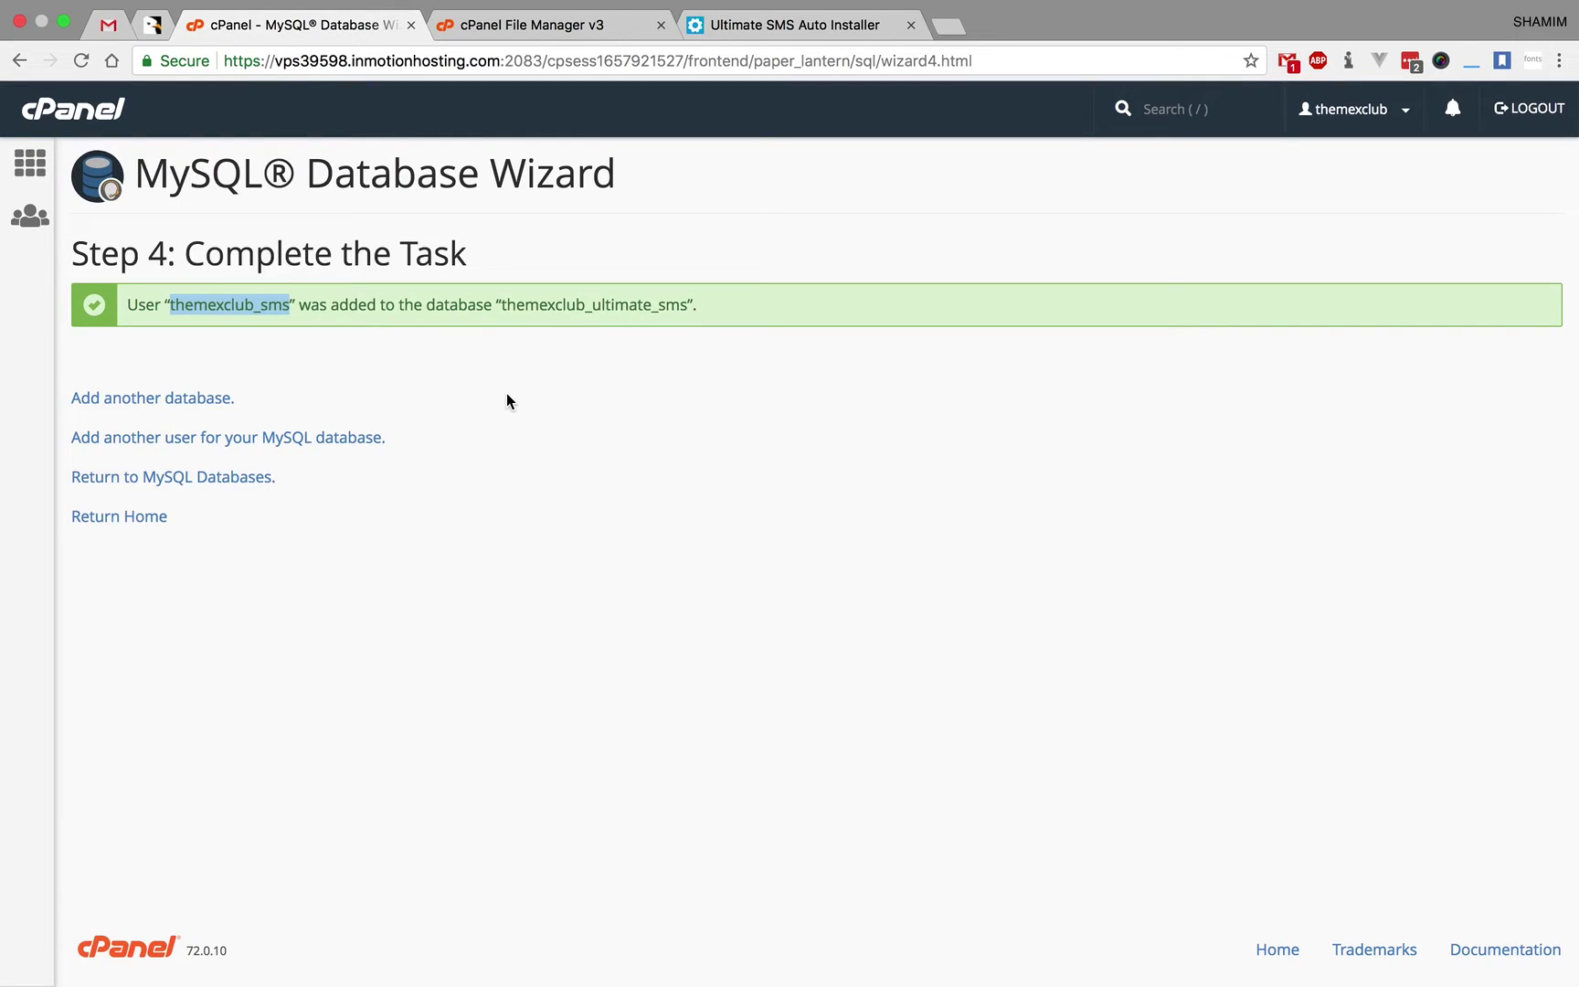
{"action": "double_click", "coordinate": [566, 304]}
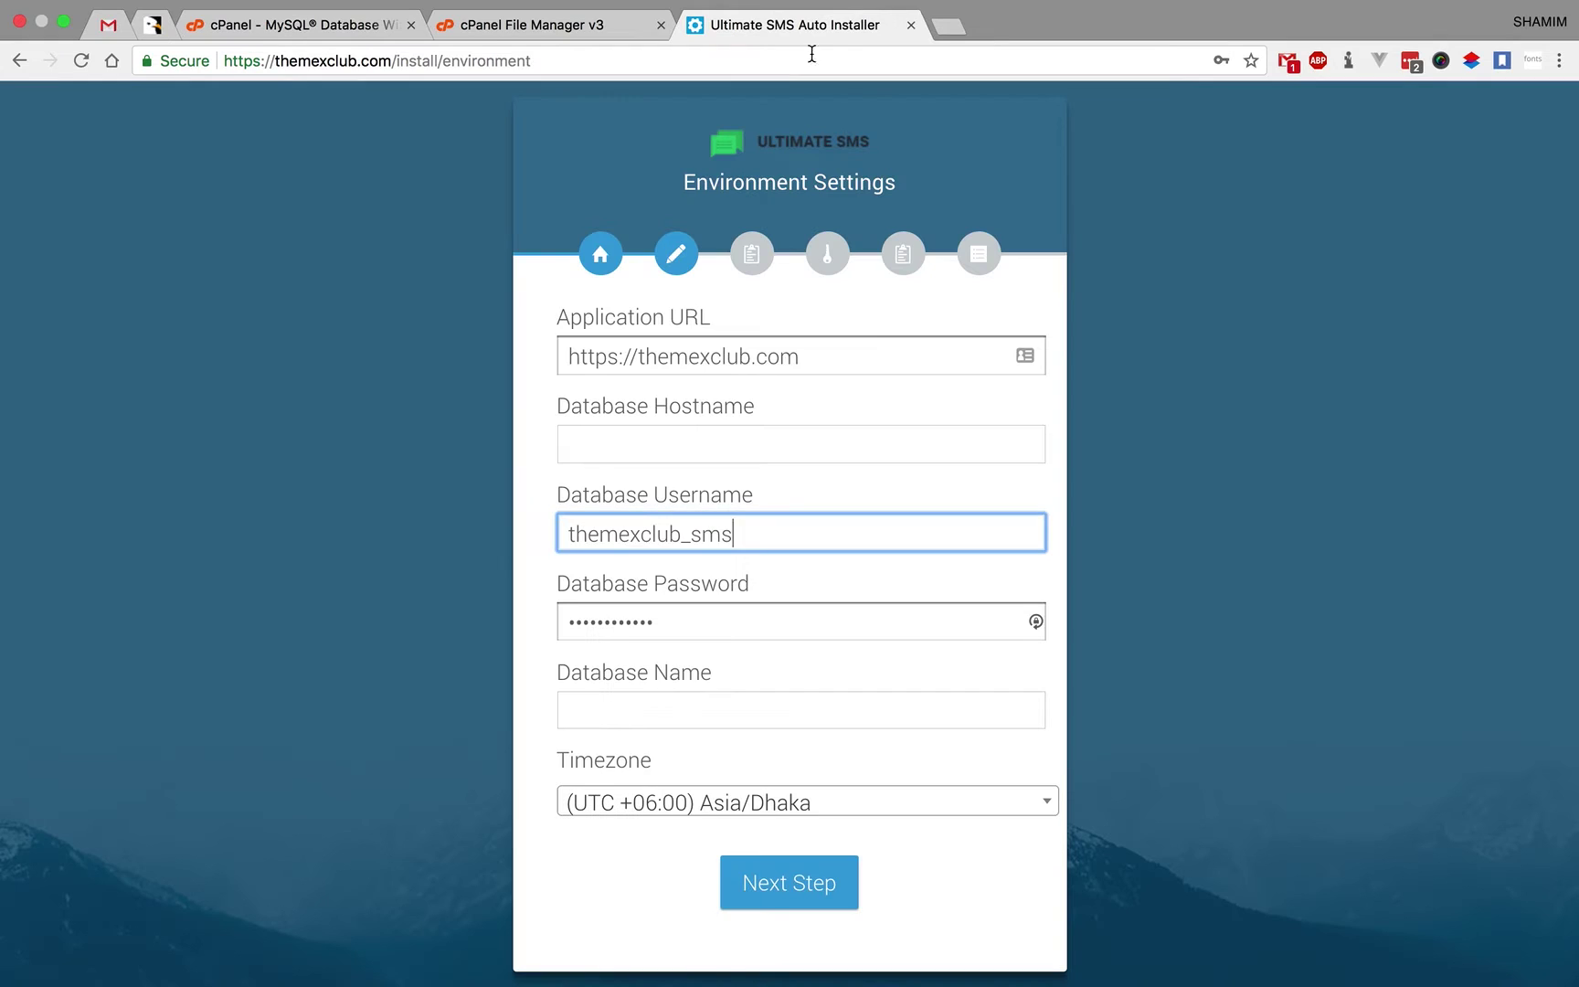
{"action": "left_click", "coordinate": [688, 710]}
{"action": "key", "text": "Down"}
{"action": "key", "text": "Return"}
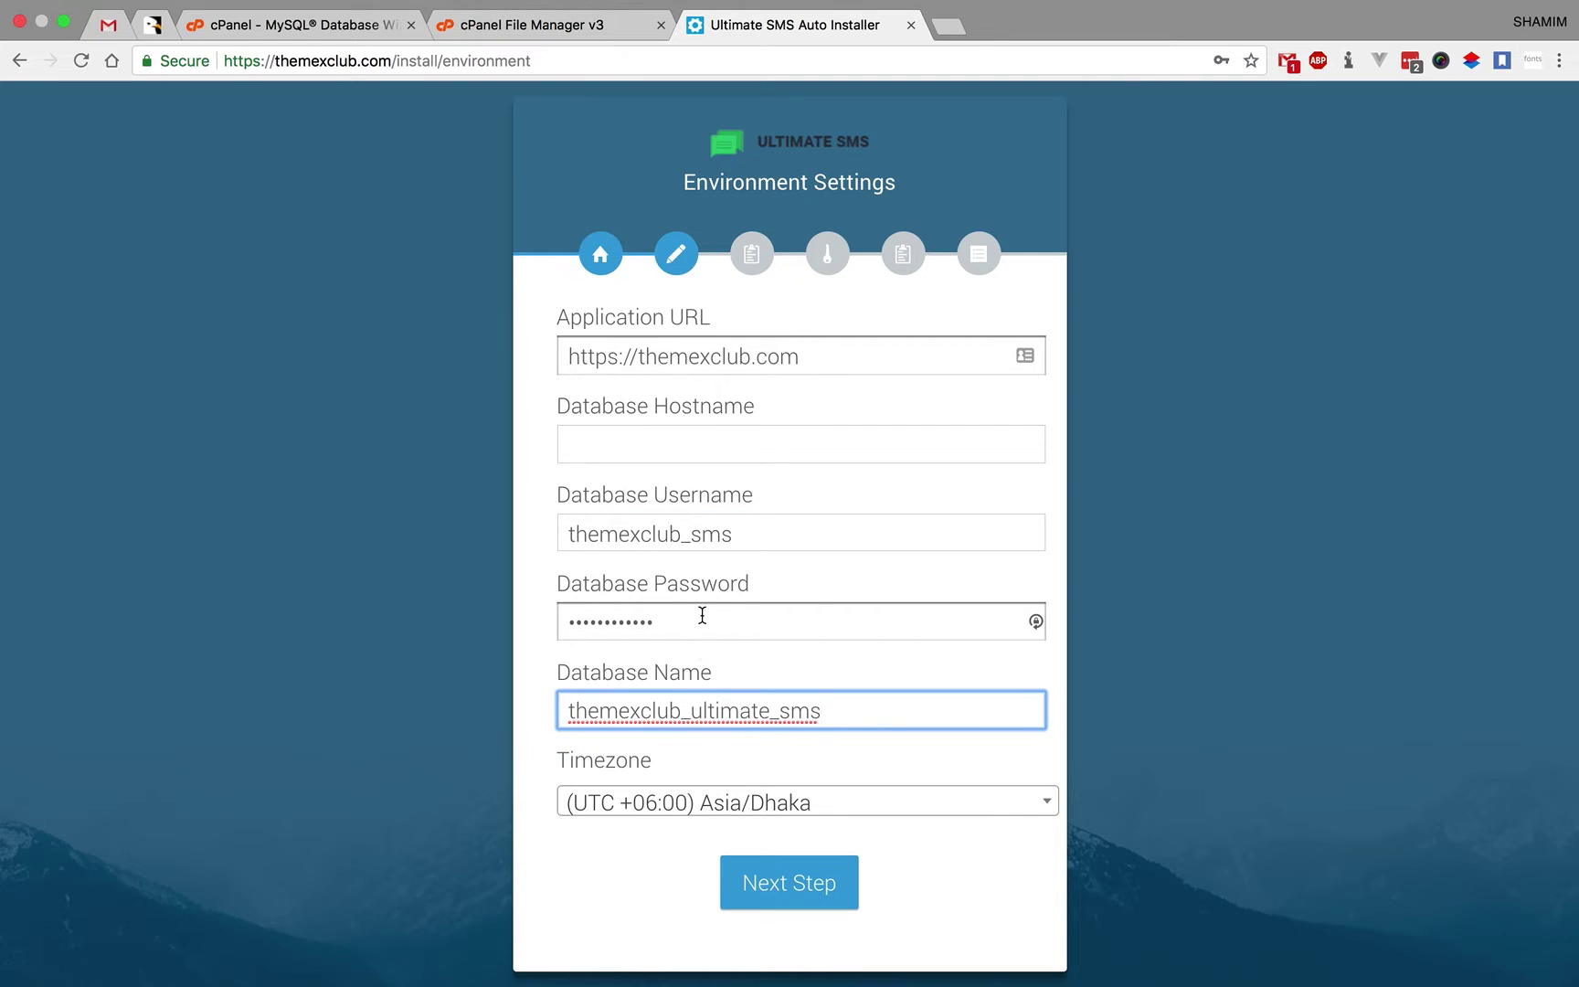
- Set the hostname to localhost, keep the Asia/Dhaka timezone, and submit the settings
{"action": "left_click", "coordinate": [727, 434]}
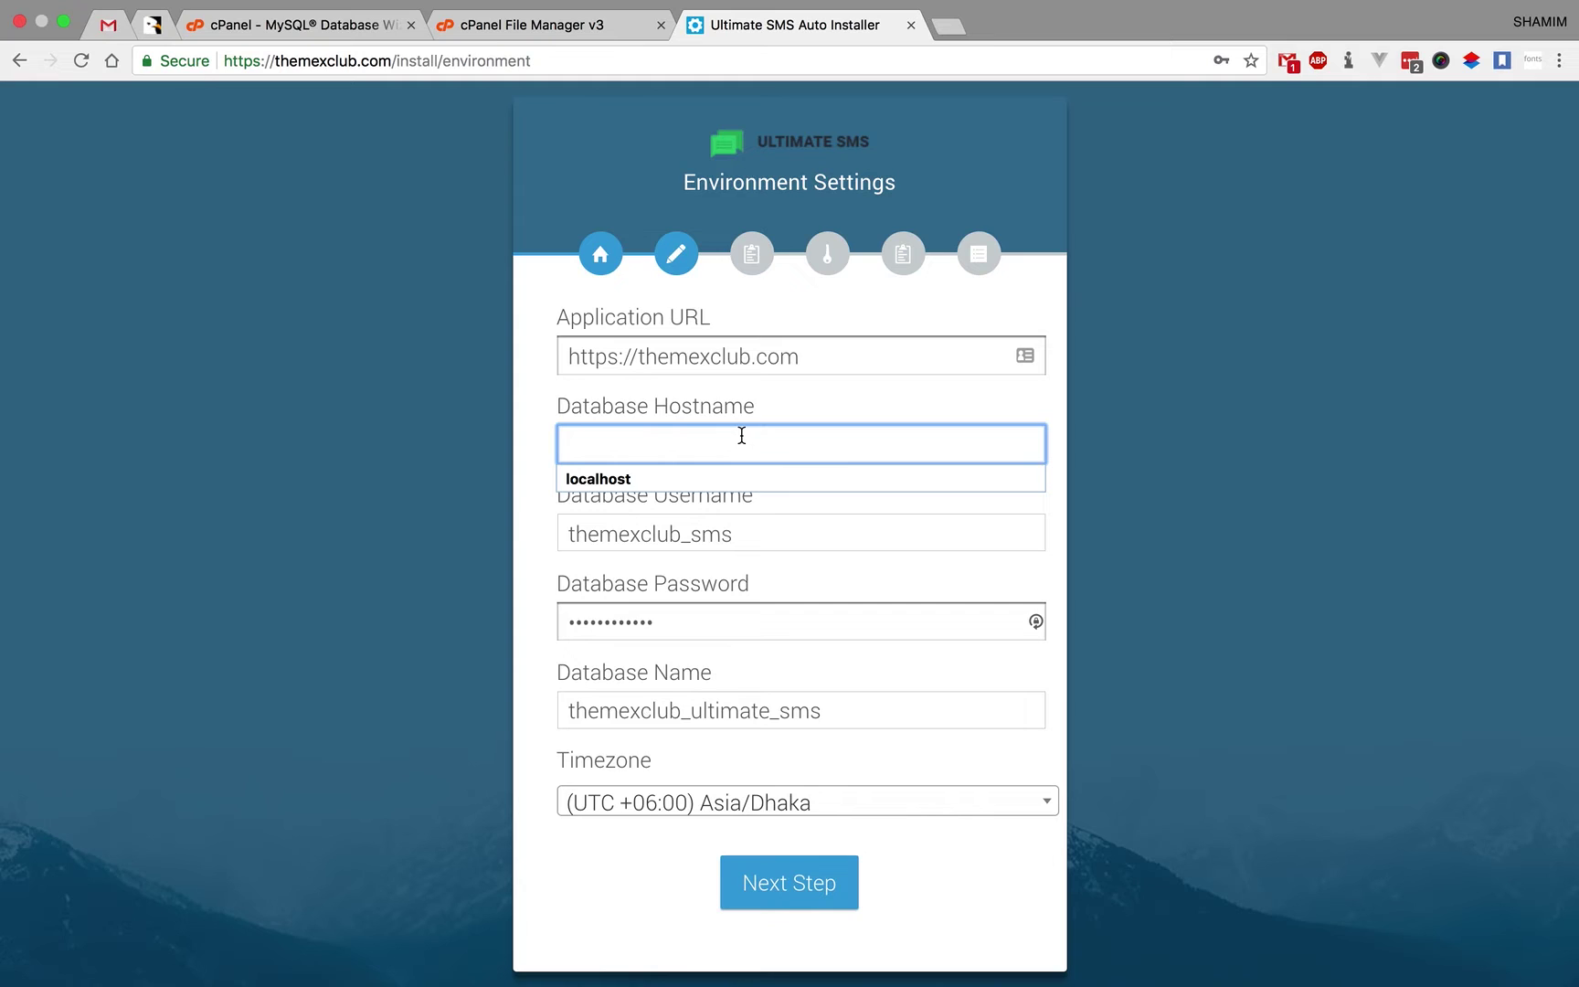
{"action": "left_click", "coordinate": [683, 471]}
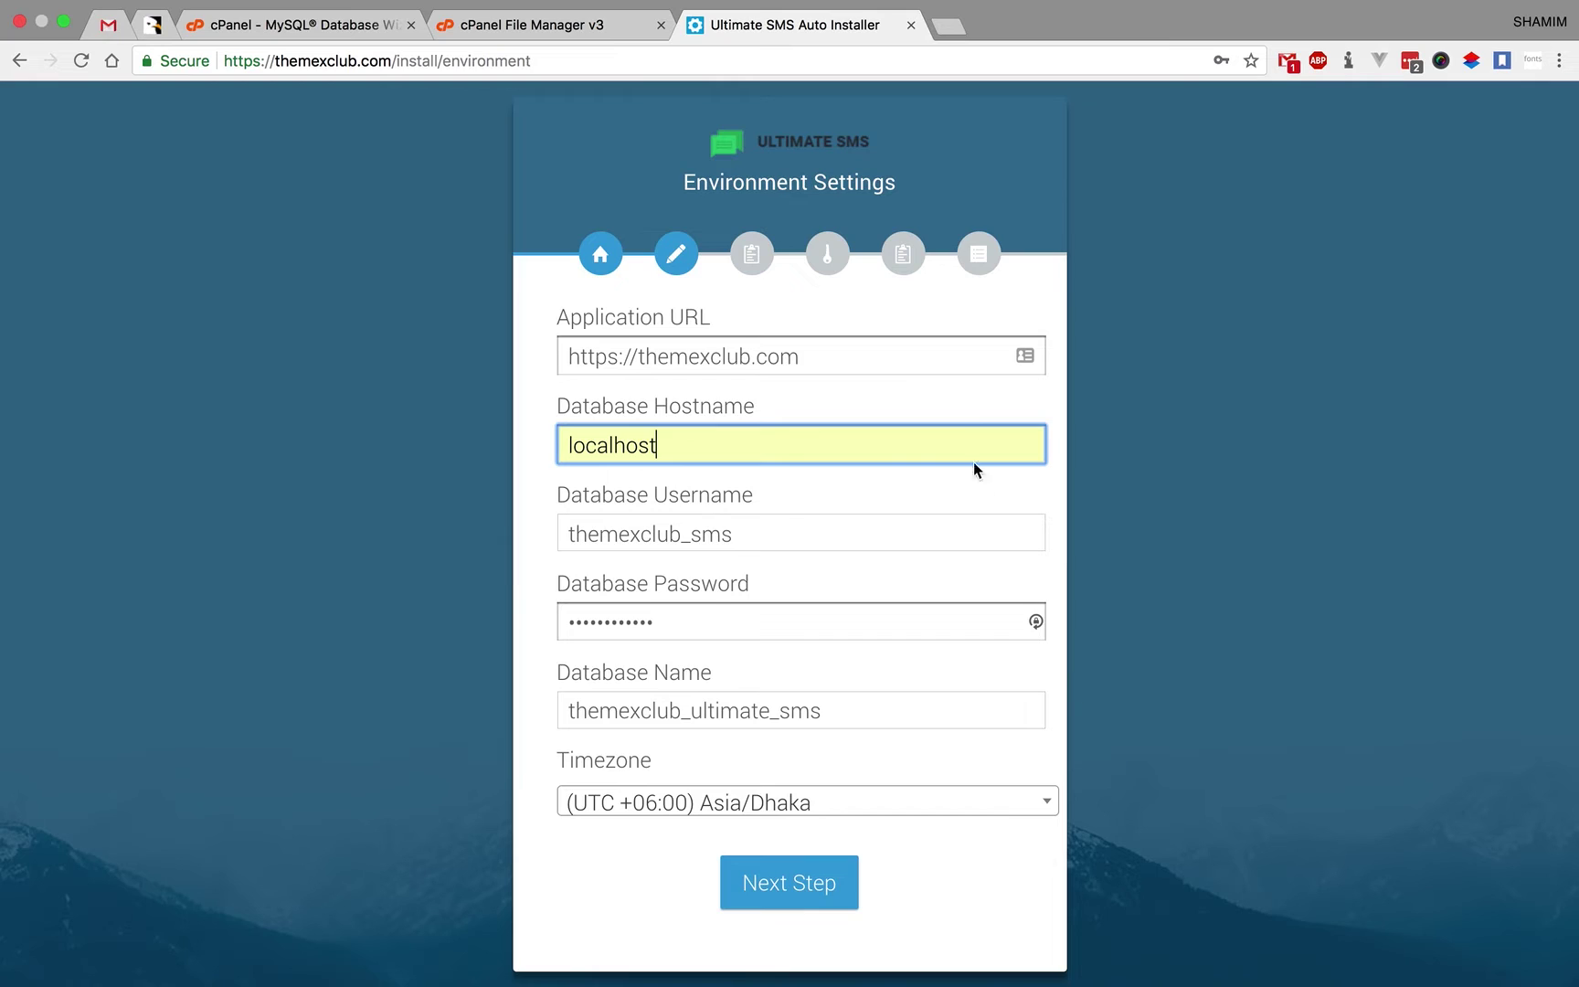
{"action": "left_click", "coordinate": [1051, 815]}
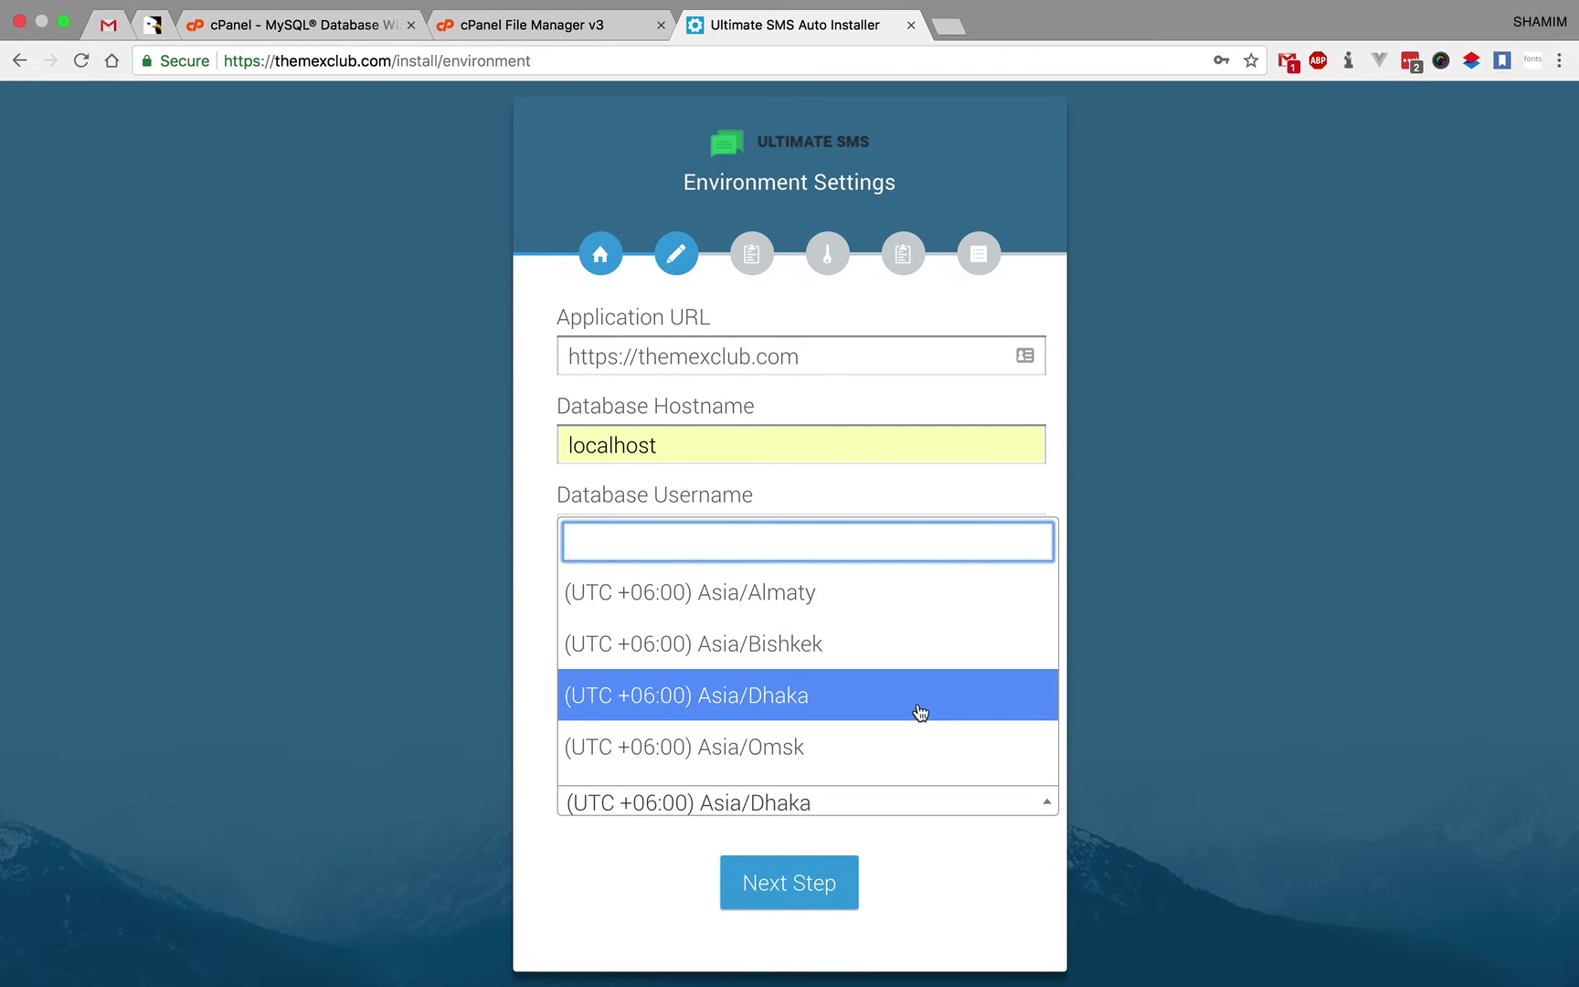
{"action": "left_click", "coordinate": [837, 695]}
{"action": "left_click", "coordinate": [852, 894]}
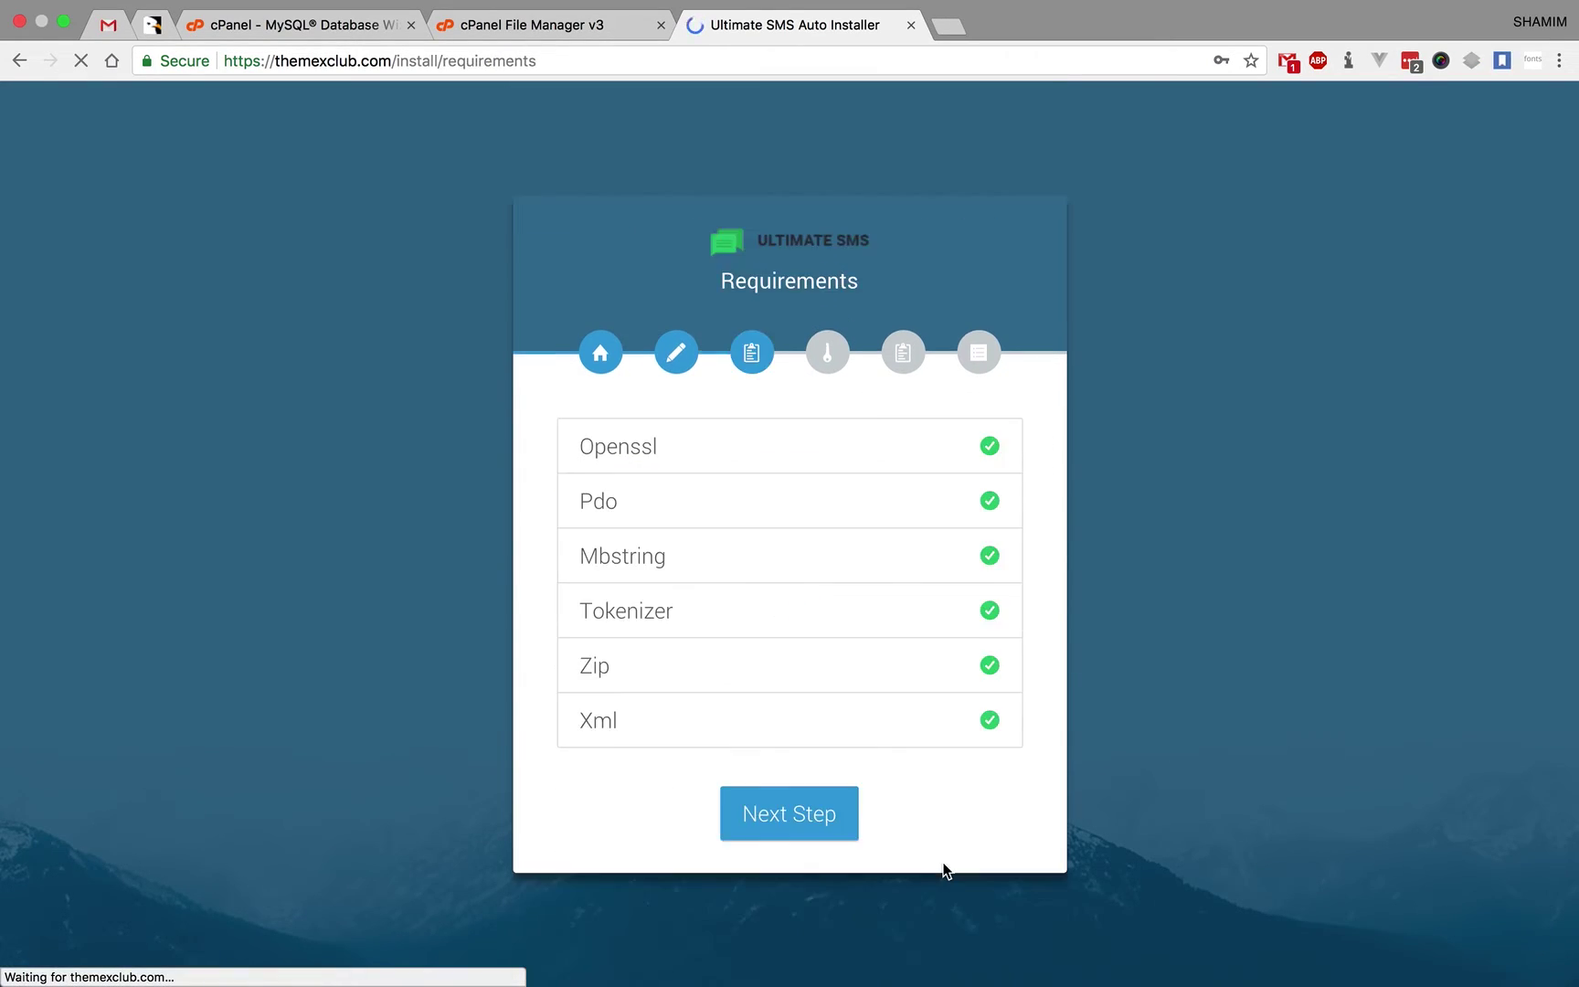
- Dismiss the browser's password-save prompts and review the passing requirement checks, including Zip
{"action": "left_click", "coordinate": [1131, 259]}
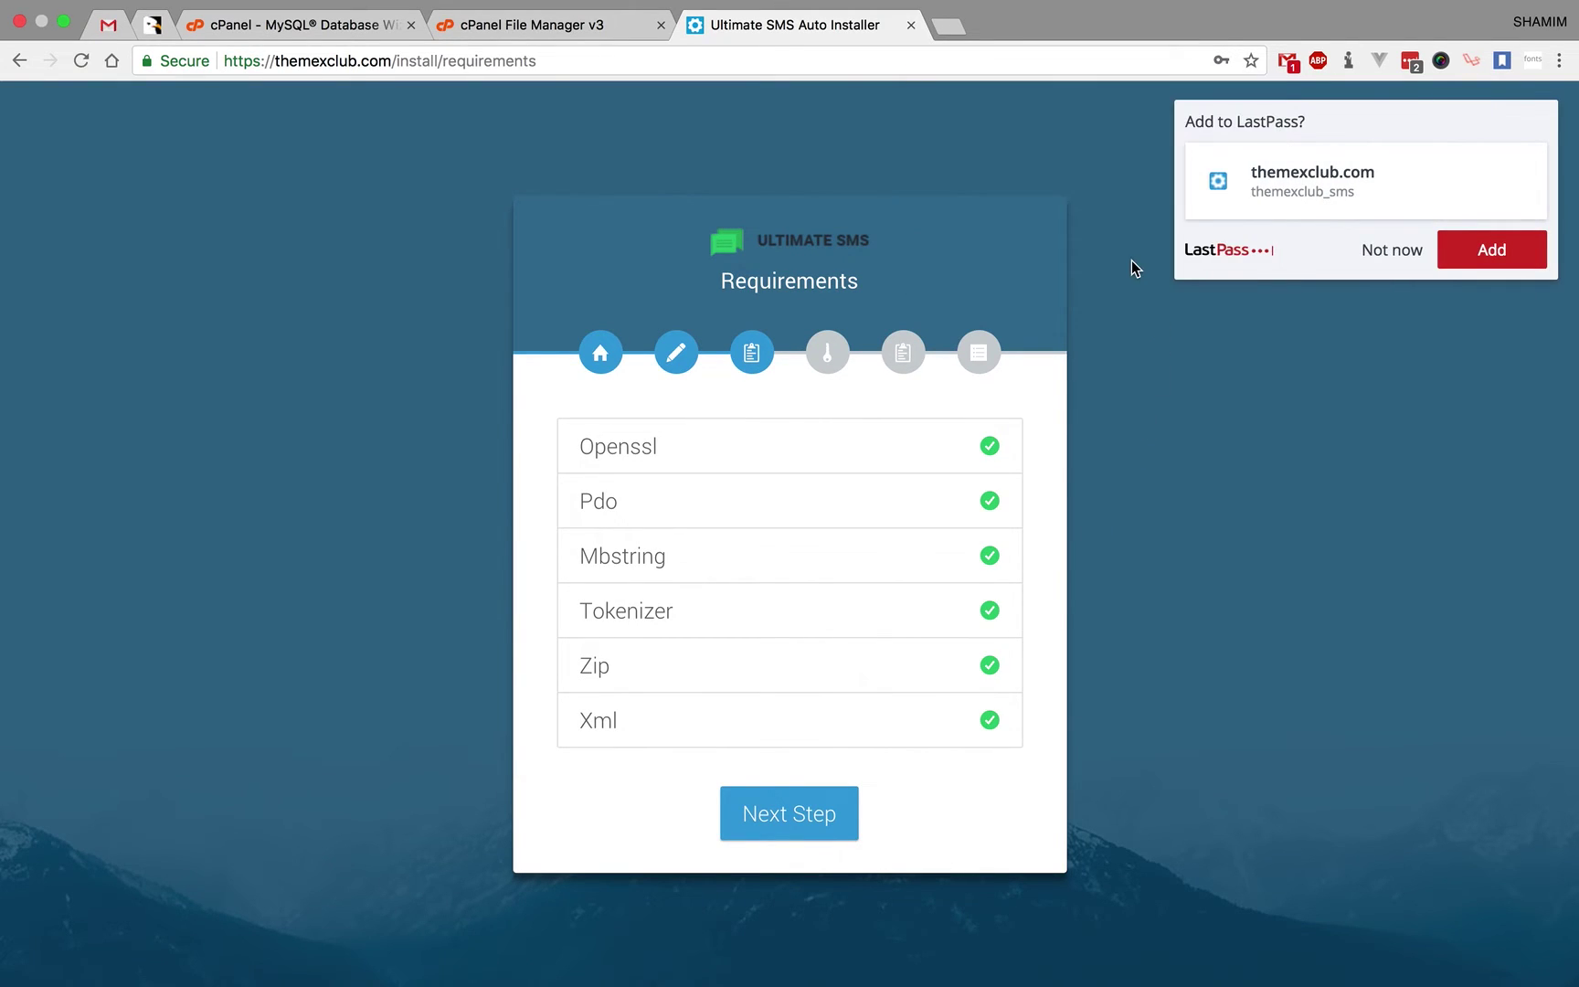
{"action": "left_click", "coordinate": [1395, 259]}
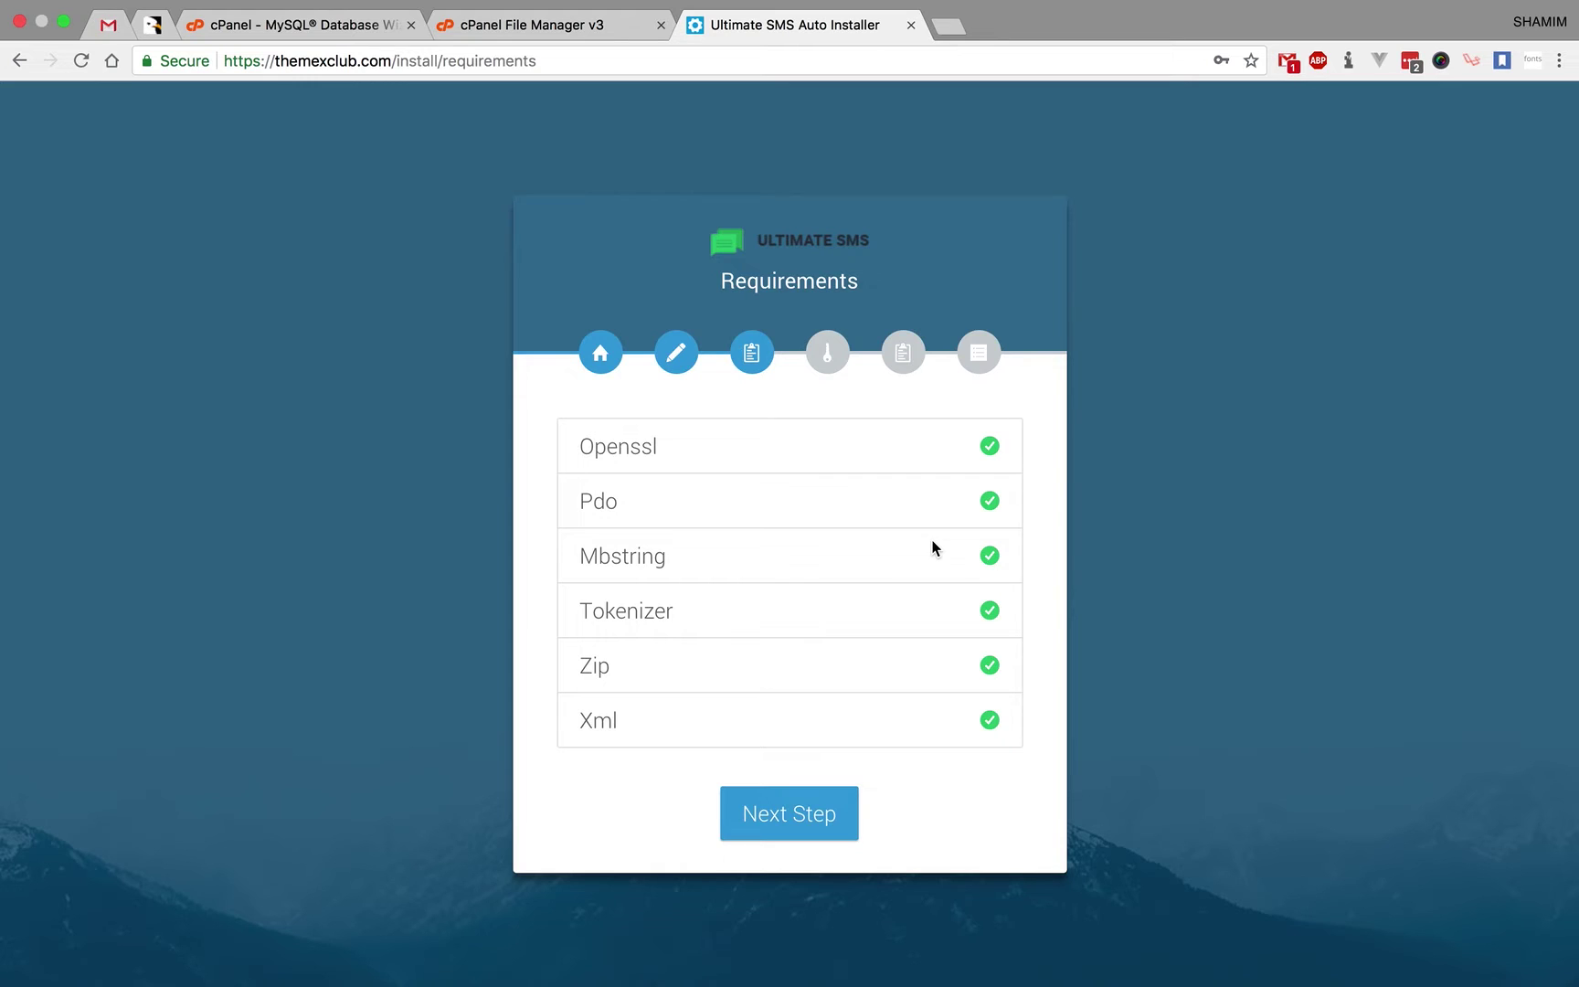
{"action": "double_click", "coordinate": [600, 665]}
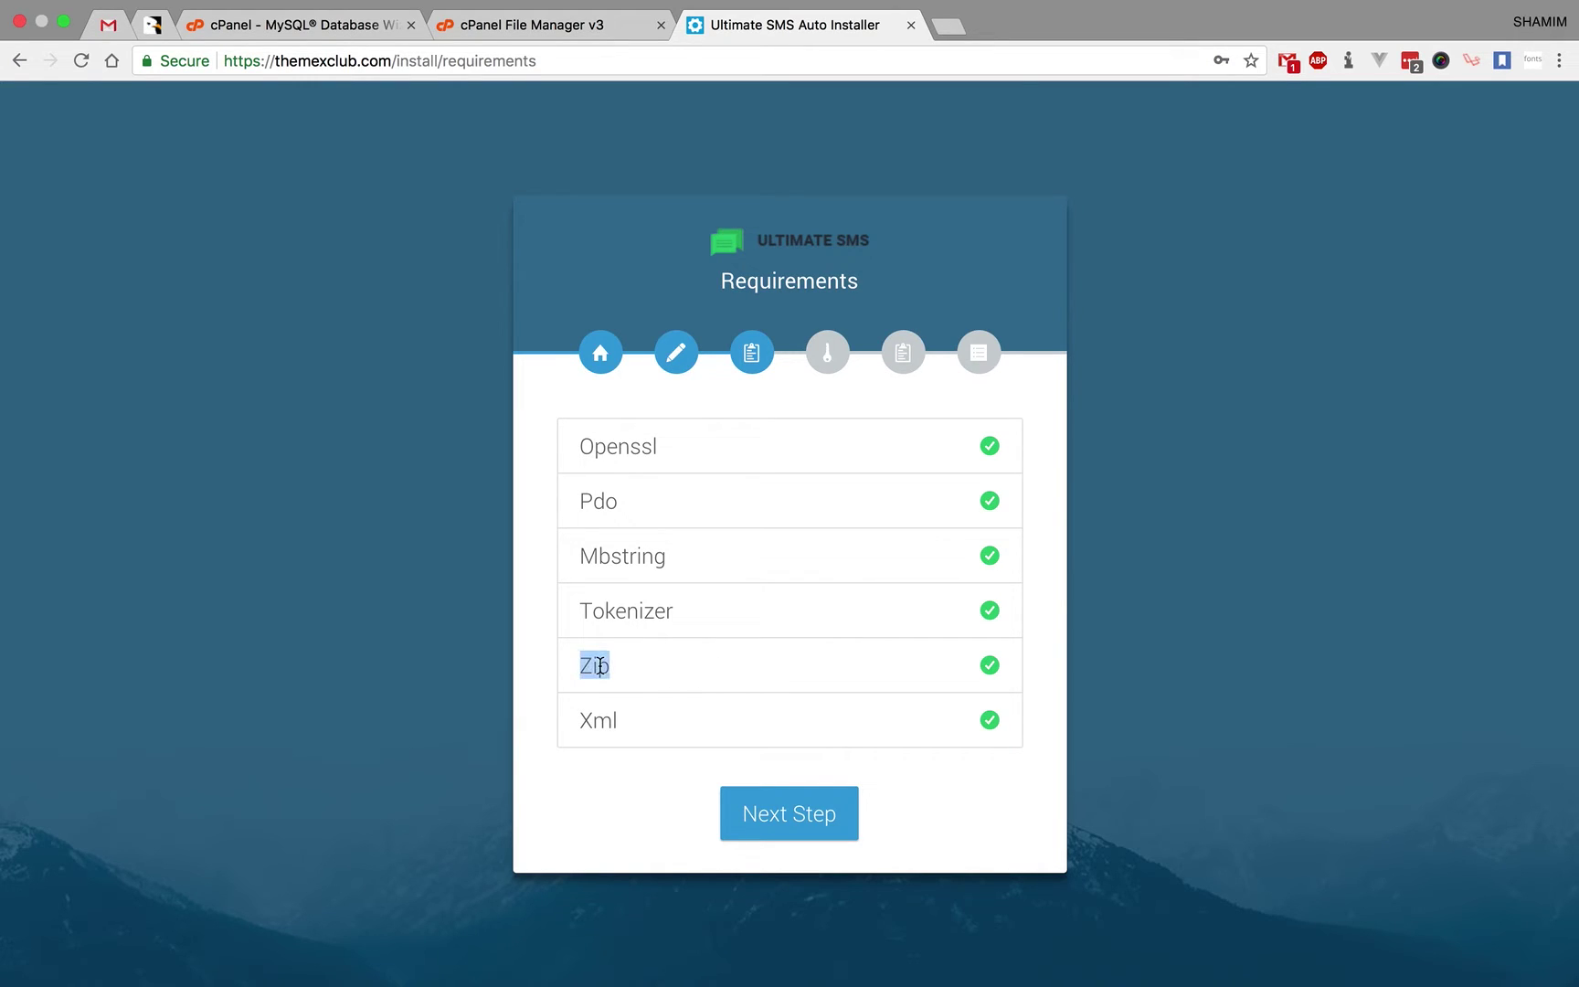
{"action": "left_click", "coordinate": [602, 719]}
- In cPanel's MultiPHP Manager, select the themexclub.com domain (ea-php70), then return to the installer
{"action": "left_click", "coordinate": [359, 32]}
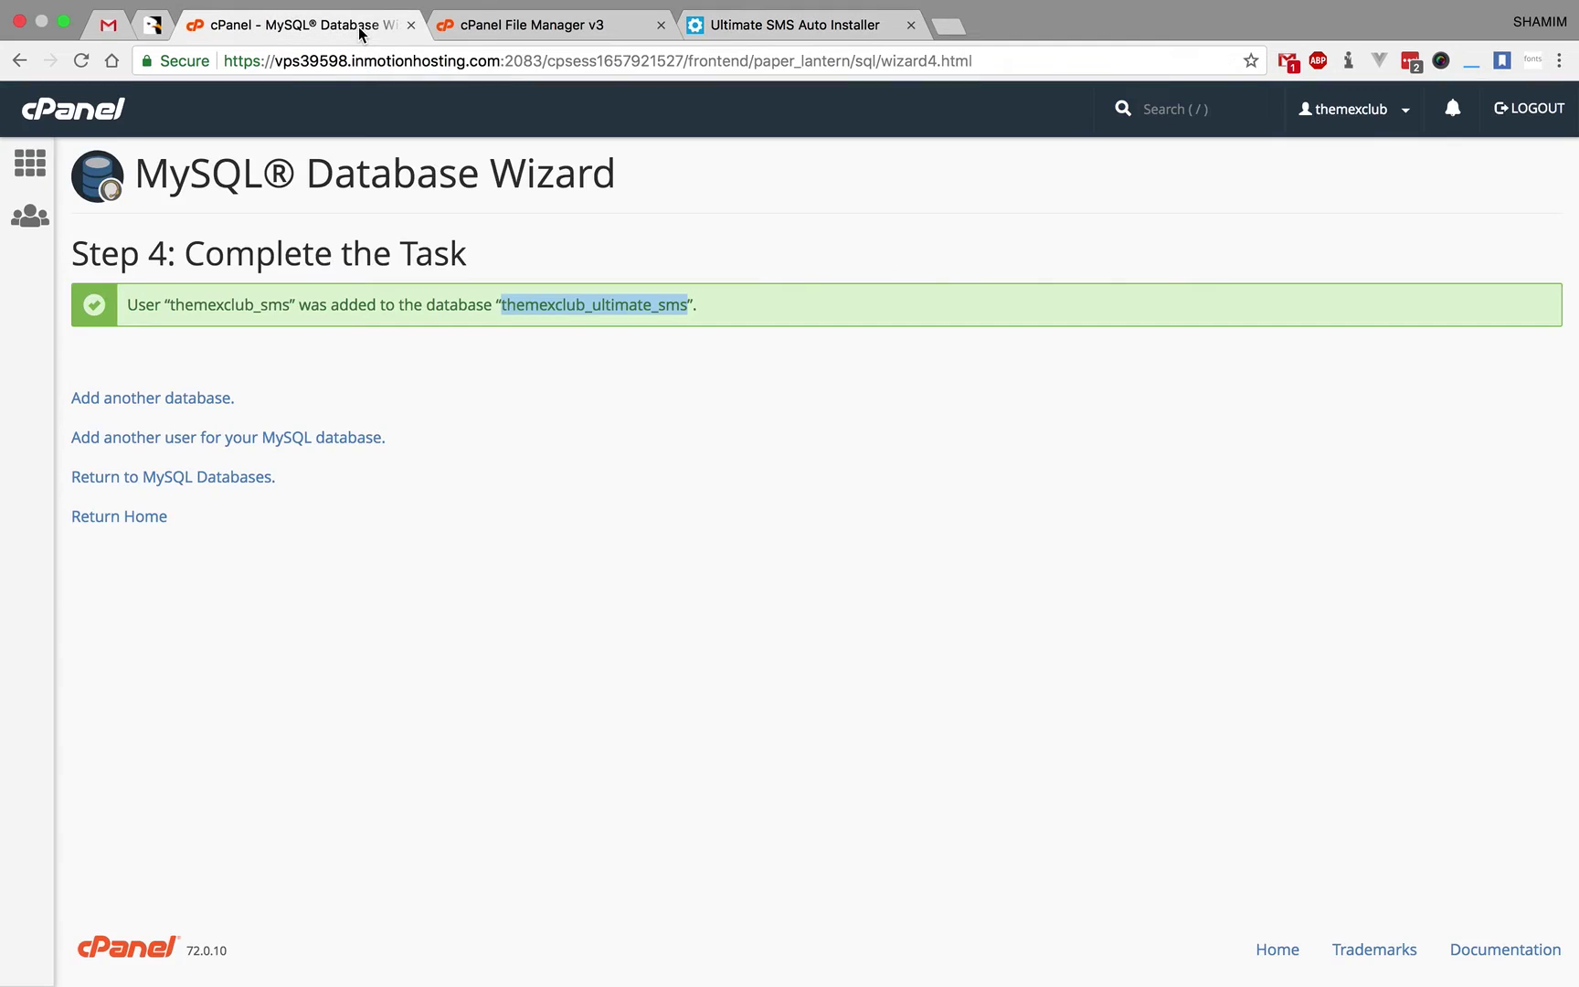
{"action": "left_click", "coordinate": [30, 162]}
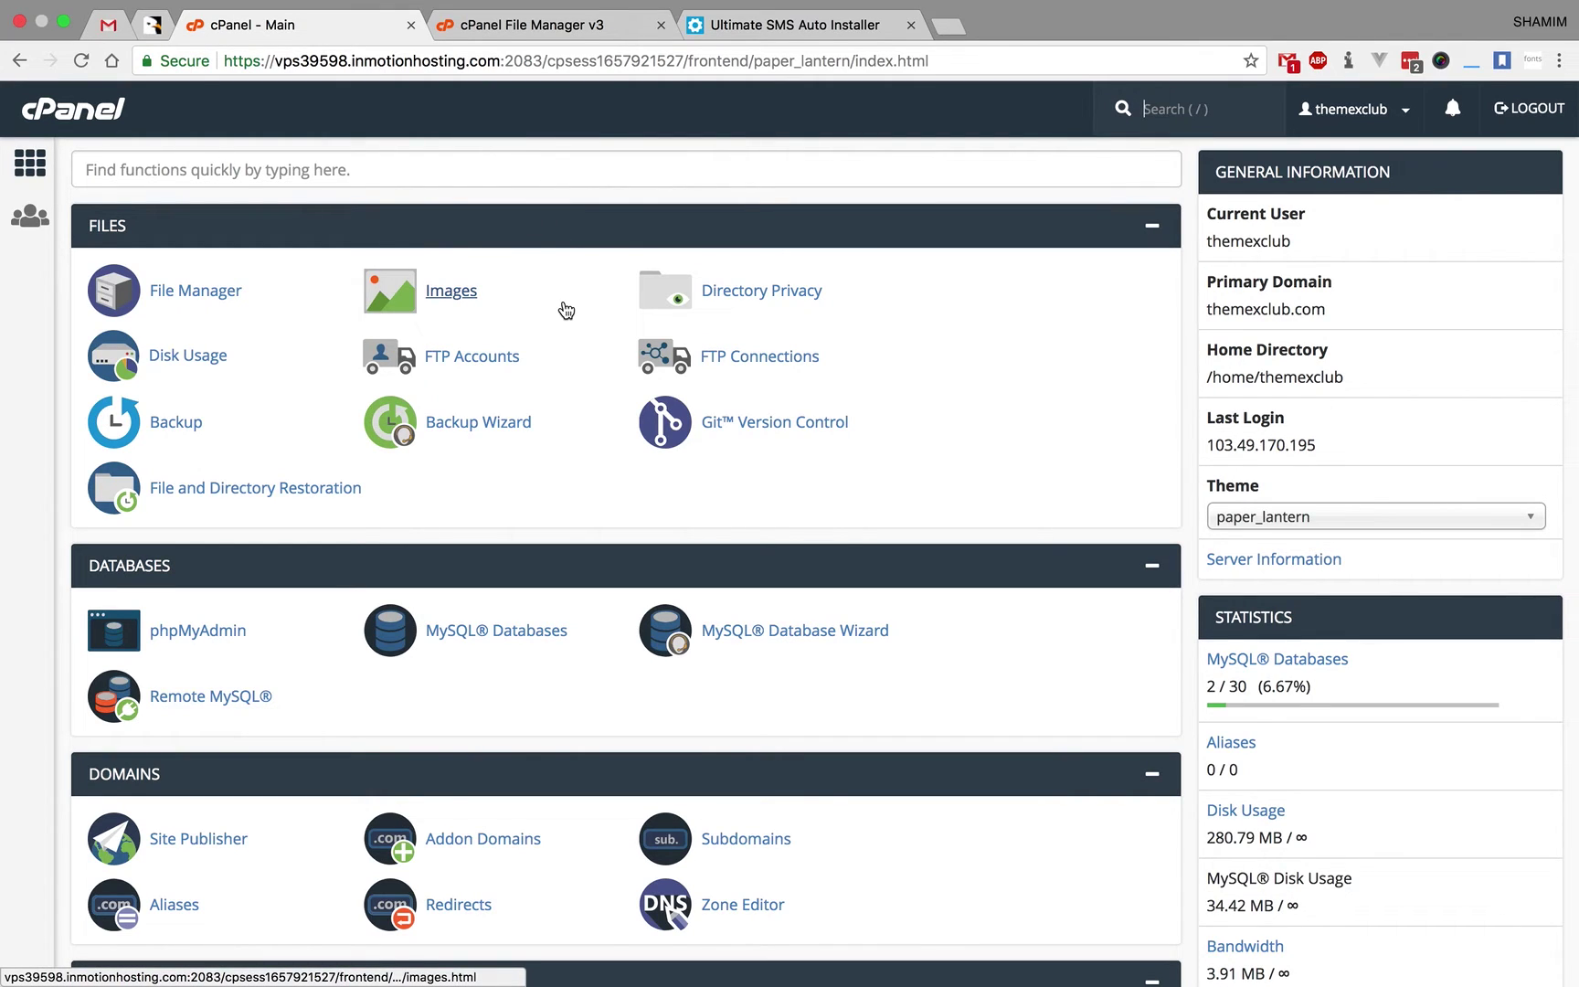
{"action": "scroll", "coordinate": [566, 311], "scroll_direction": "down", "scroll_amount": 4}
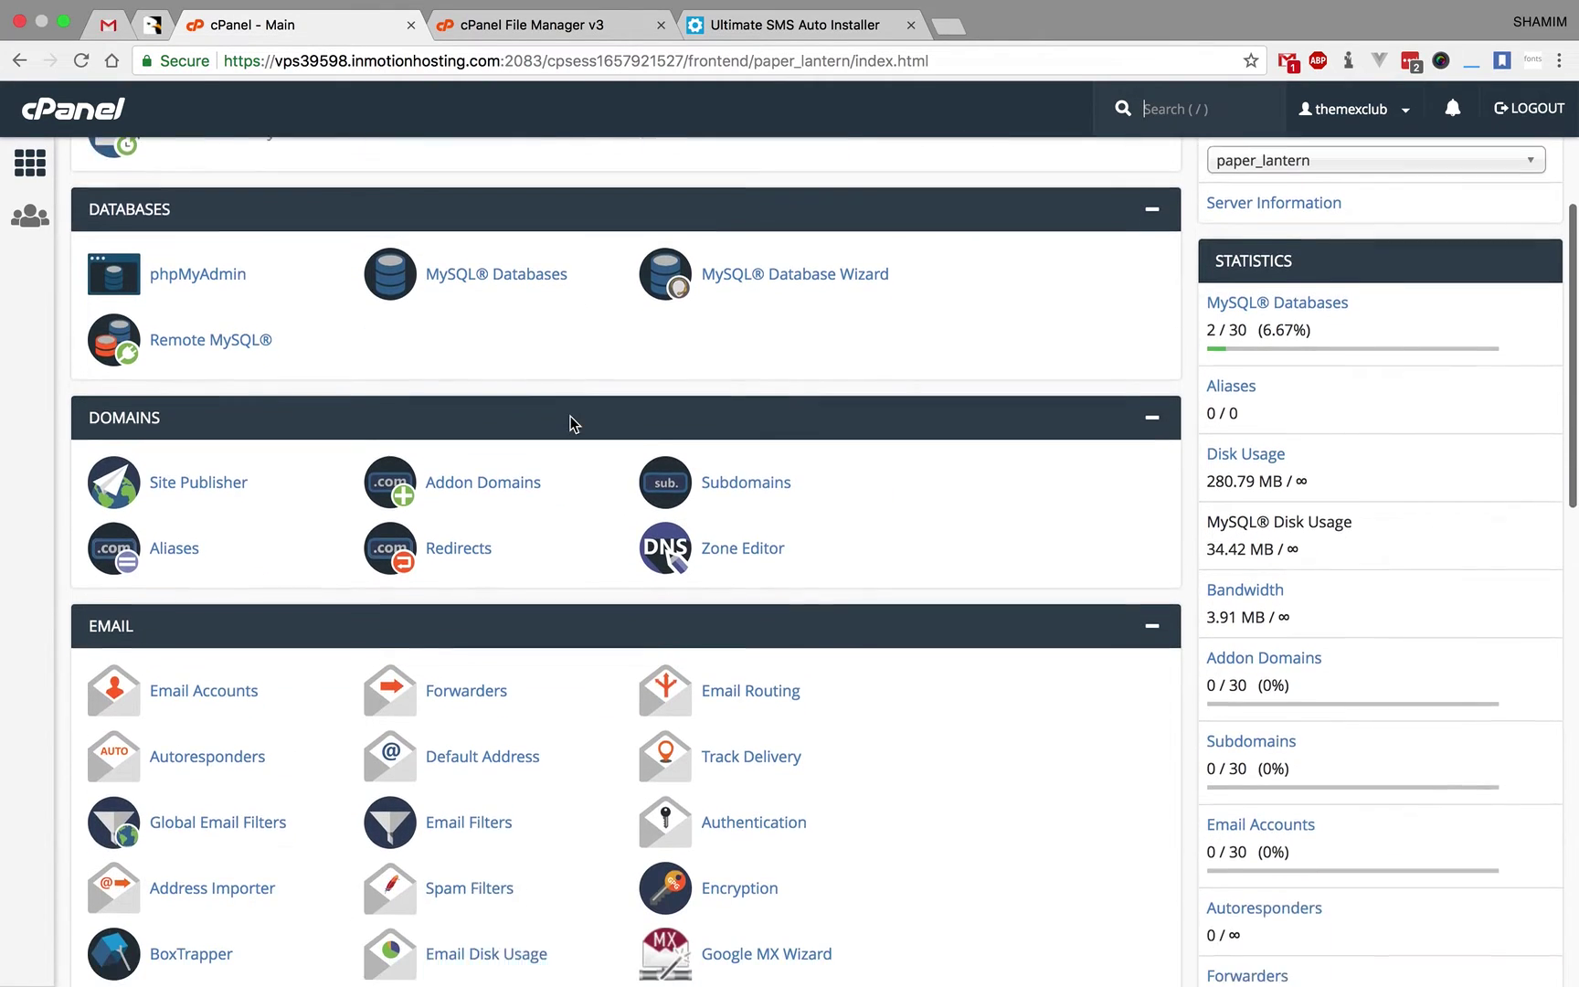
{"action": "scroll", "coordinate": [570, 417], "scroll_direction": "down", "scroll_amount": 7}
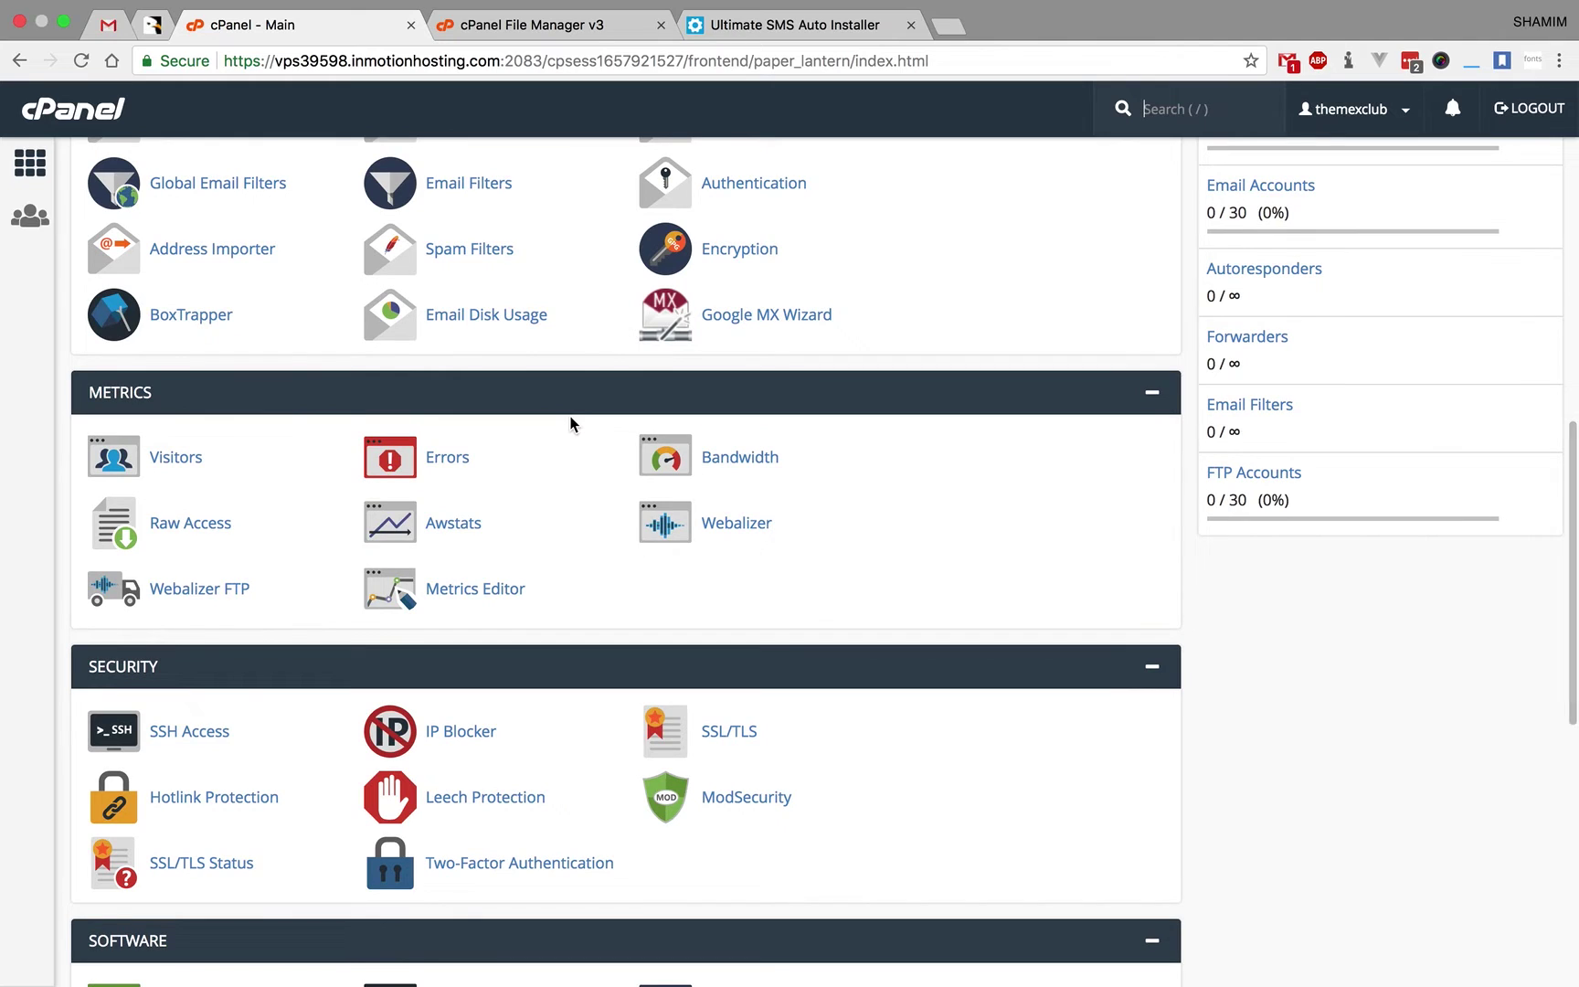
{"action": "scroll", "coordinate": [571, 424], "scroll_direction": "down", "scroll_amount": 2}
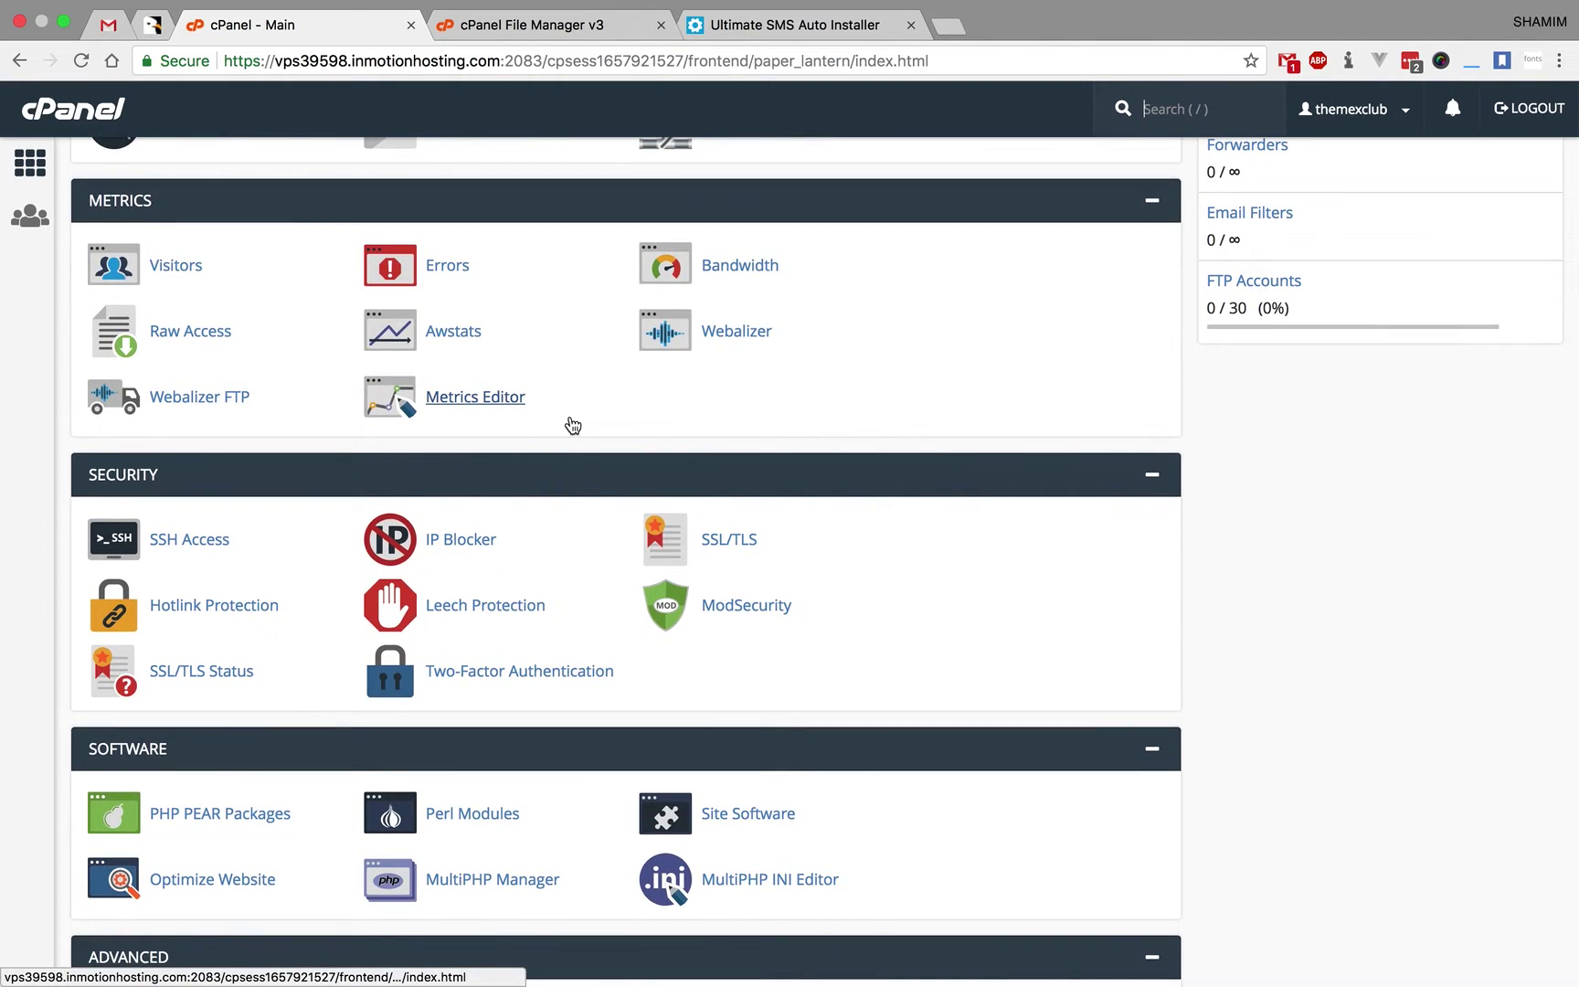
{"action": "scroll", "coordinate": [572, 426], "scroll_direction": "down", "scroll_amount": 2}
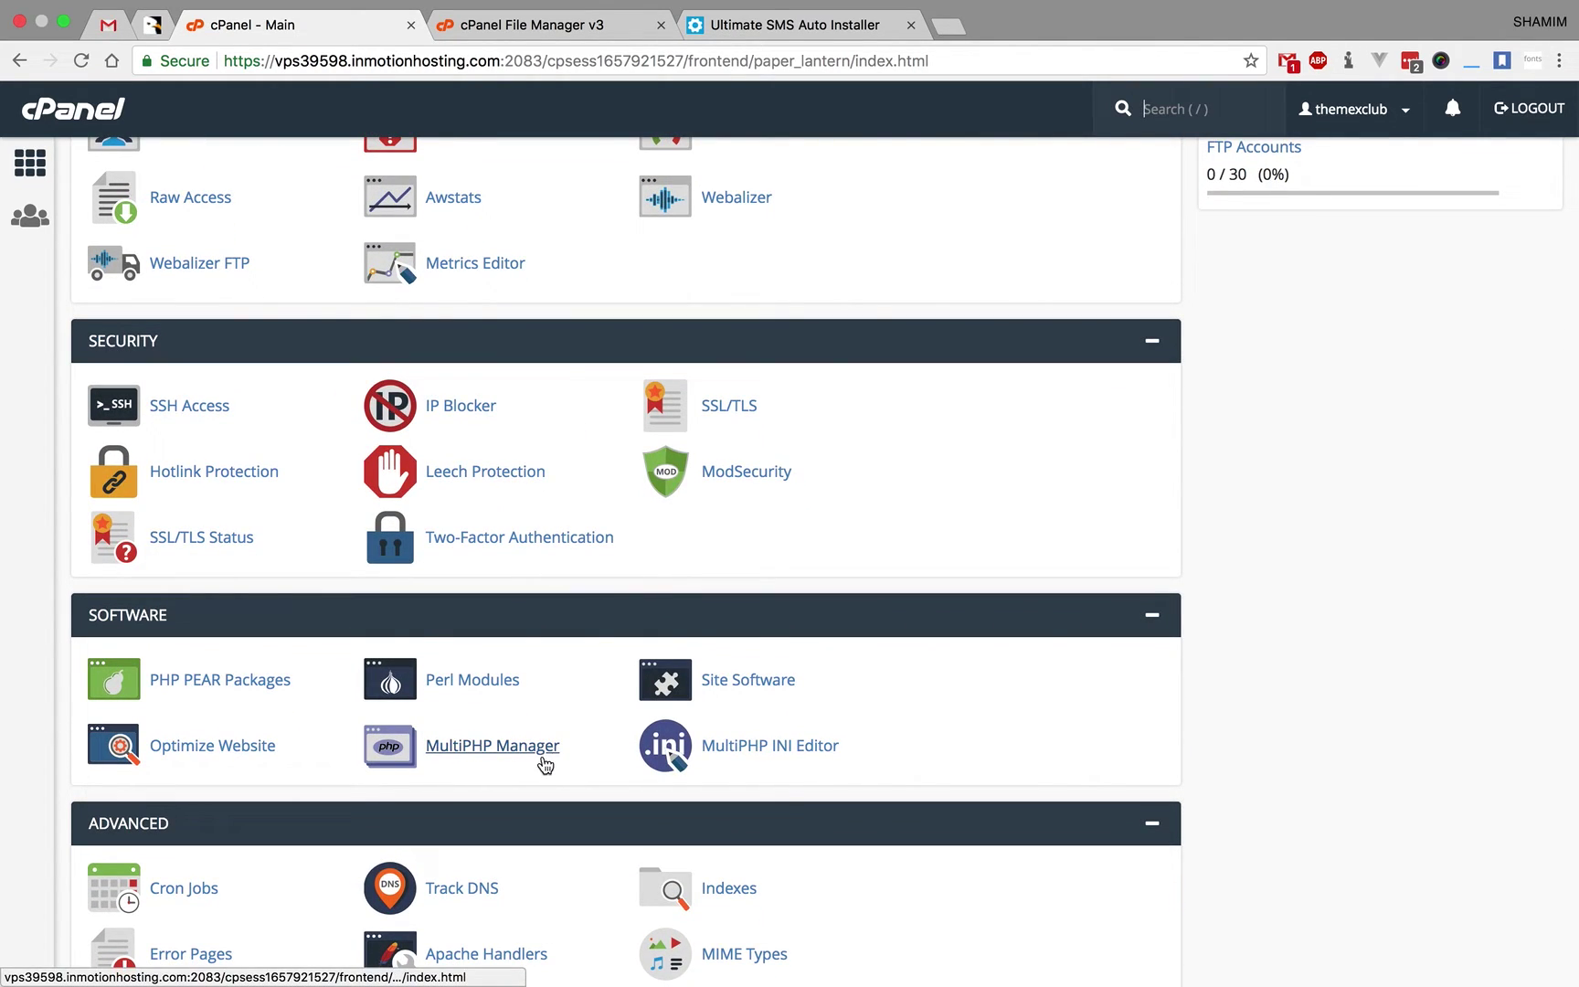
{"action": "left_click", "coordinate": [525, 756]}
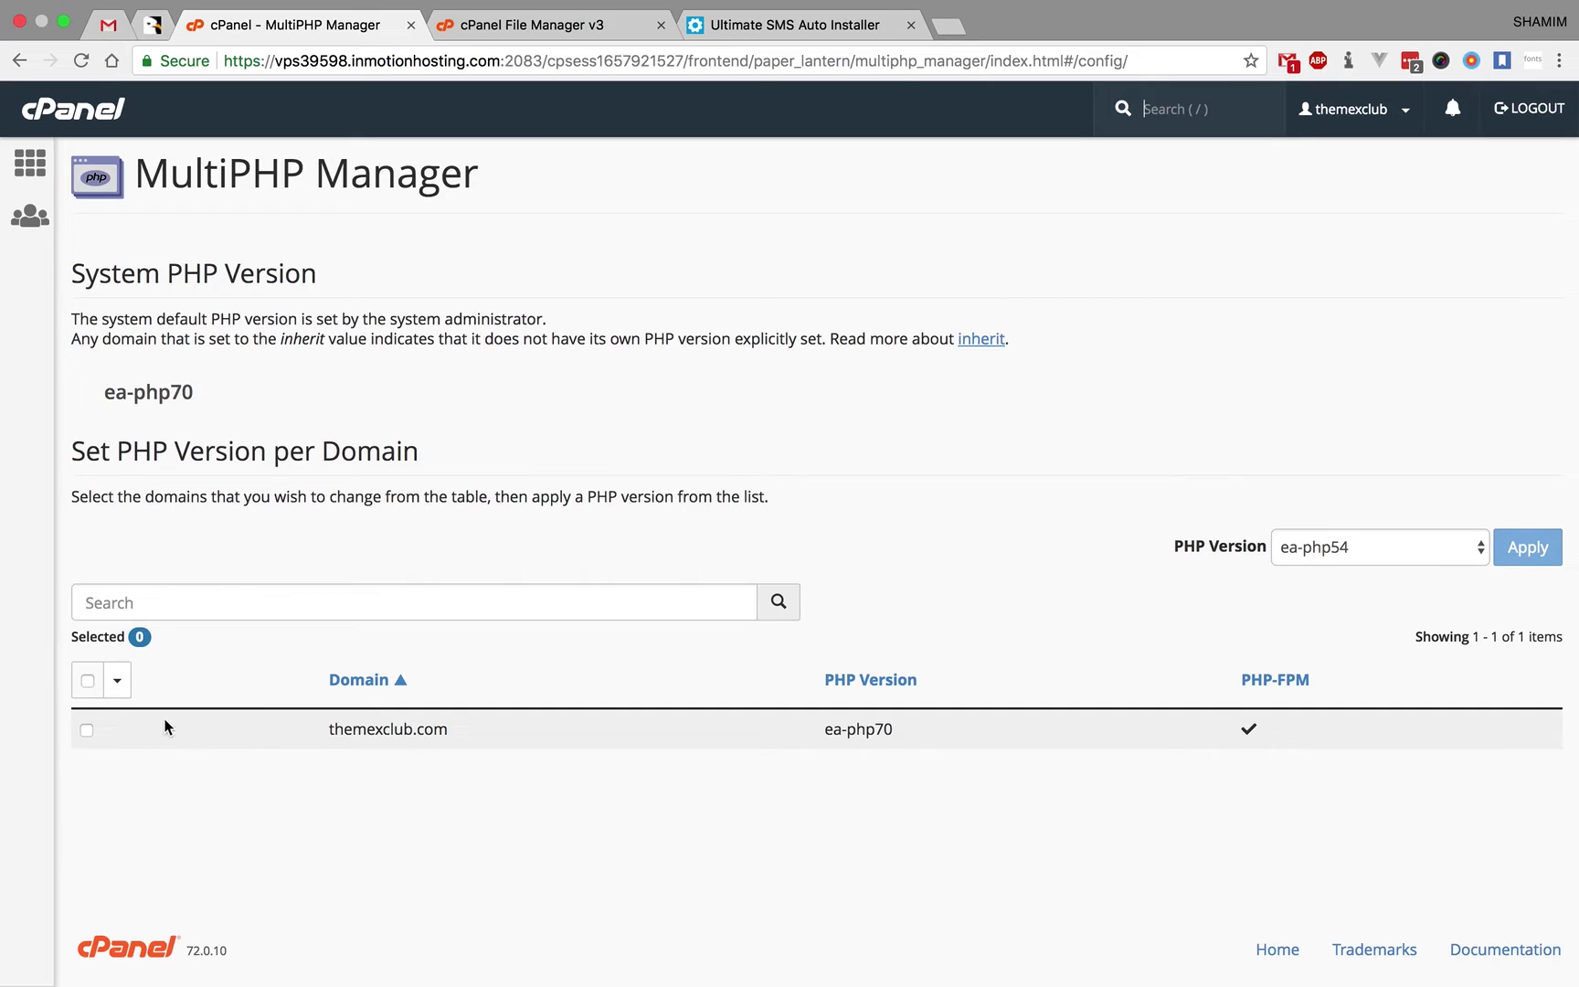
{"action": "left_click", "coordinate": [86, 729]}
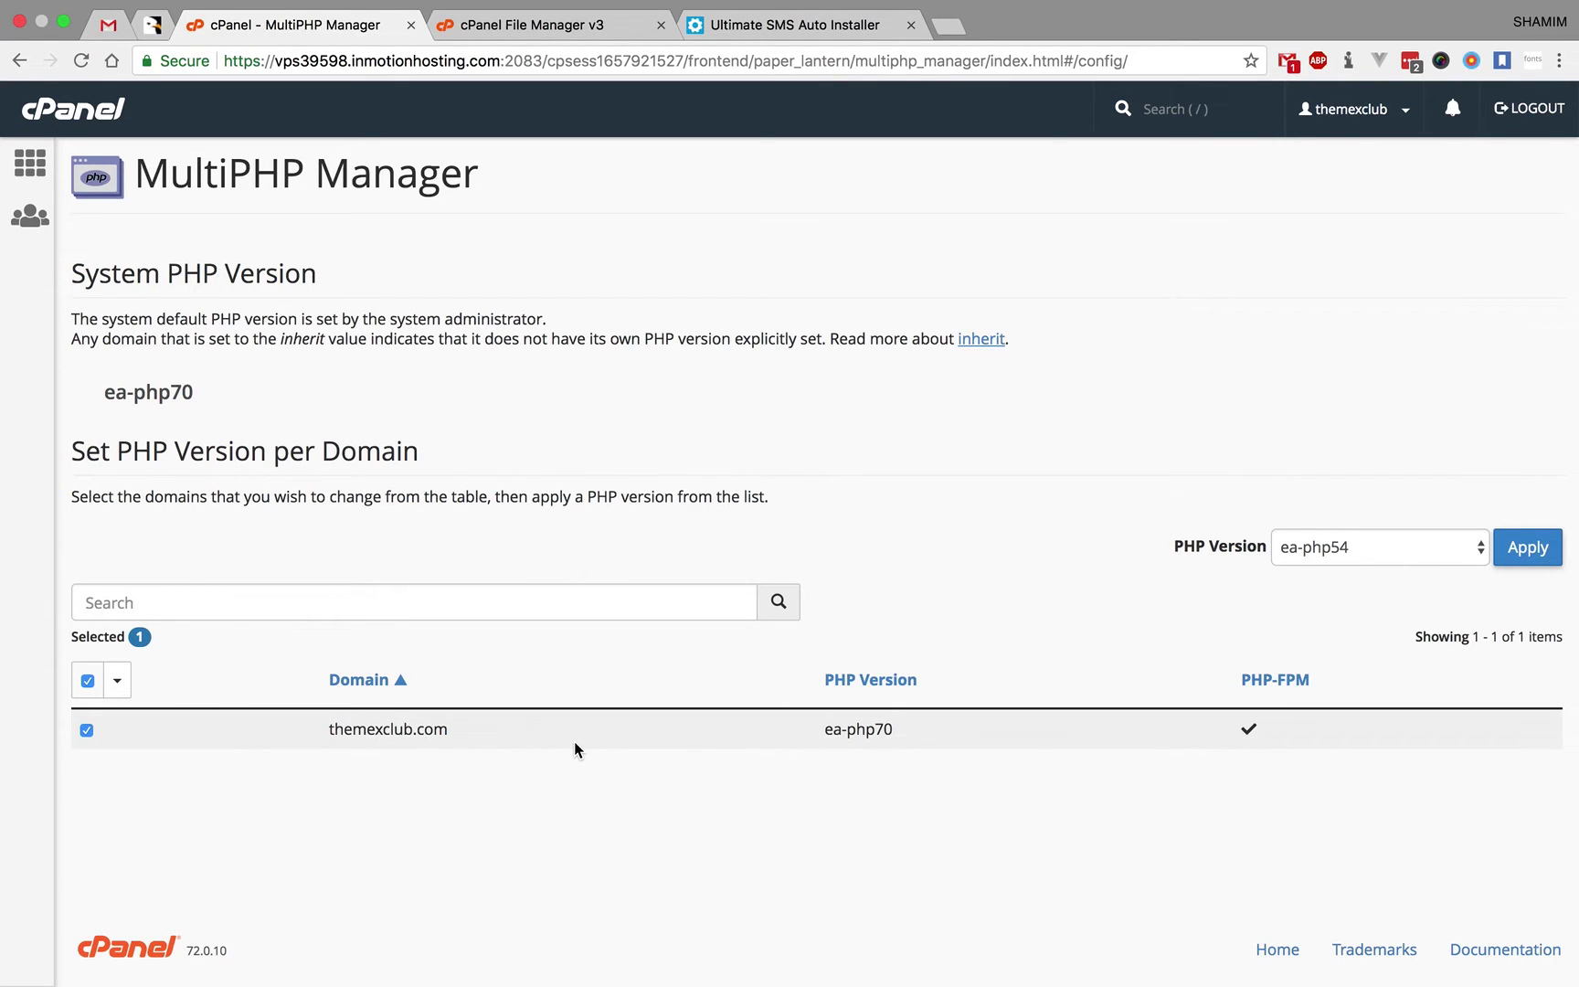
{"action": "left_click", "coordinate": [795, 24]}
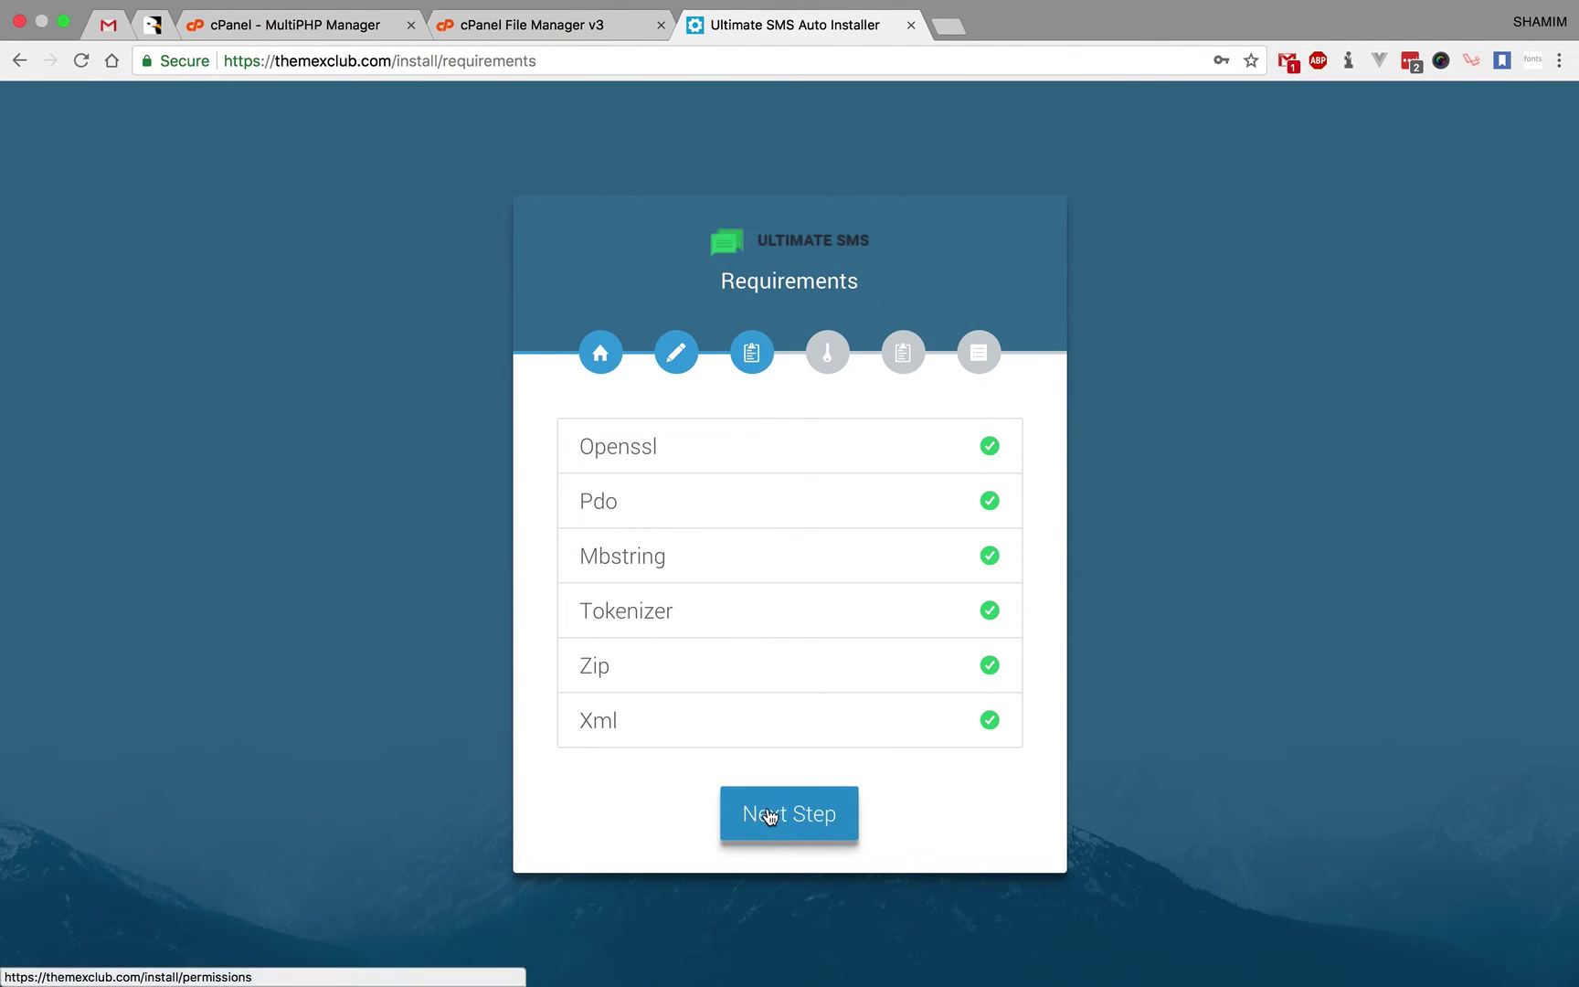
- Continue to the Permissions step and review the four storage and cache folders at 775
{"action": "left_click", "coordinate": [775, 810]}
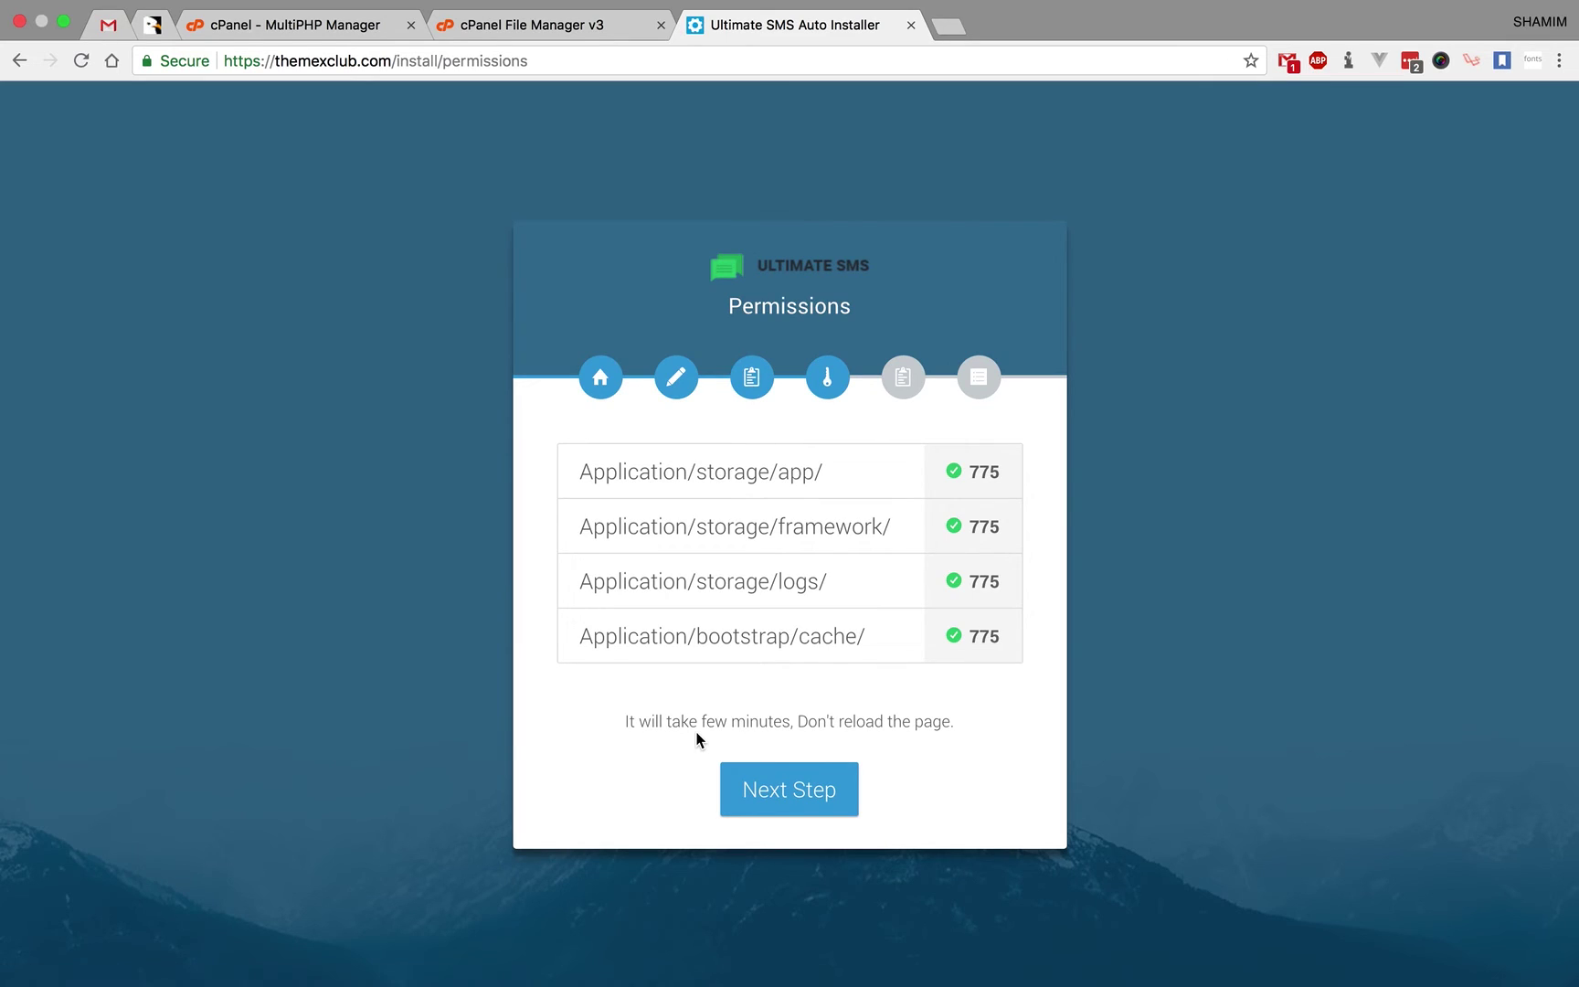
{"action": "double_click", "coordinate": [656, 470]}
{"action": "double_click", "coordinate": [734, 472]}
{"action": "left_click", "coordinate": [784, 484]}
{"action": "left_click", "coordinate": [521, 25]}
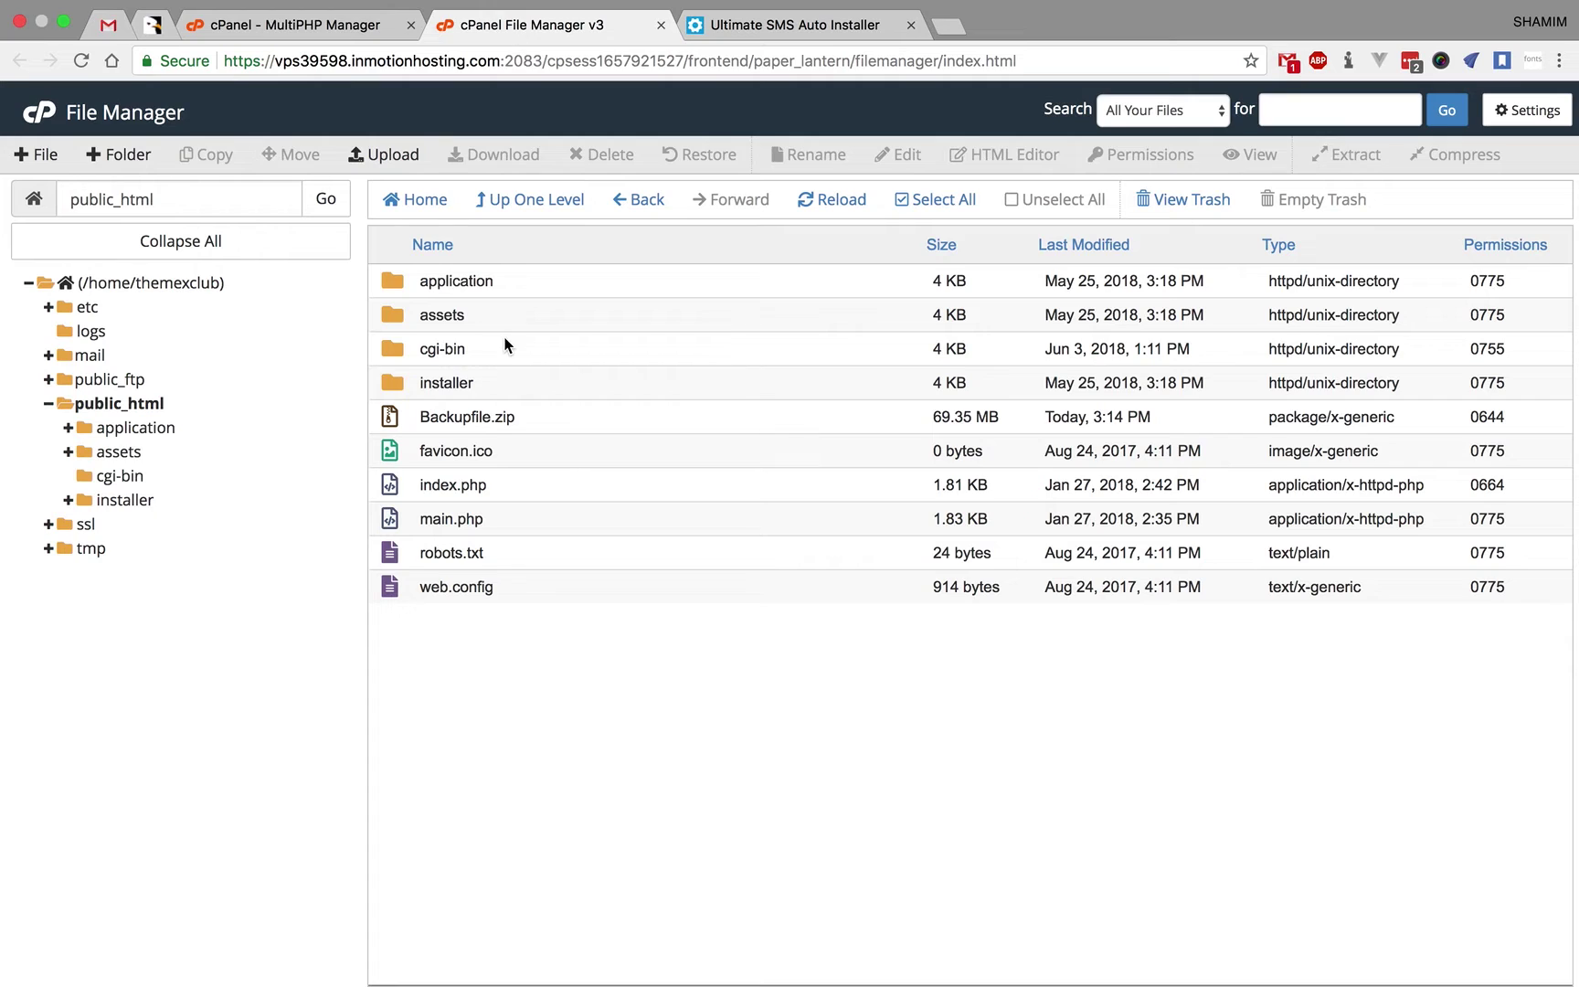
{"action": "double_click", "coordinate": [394, 279]}
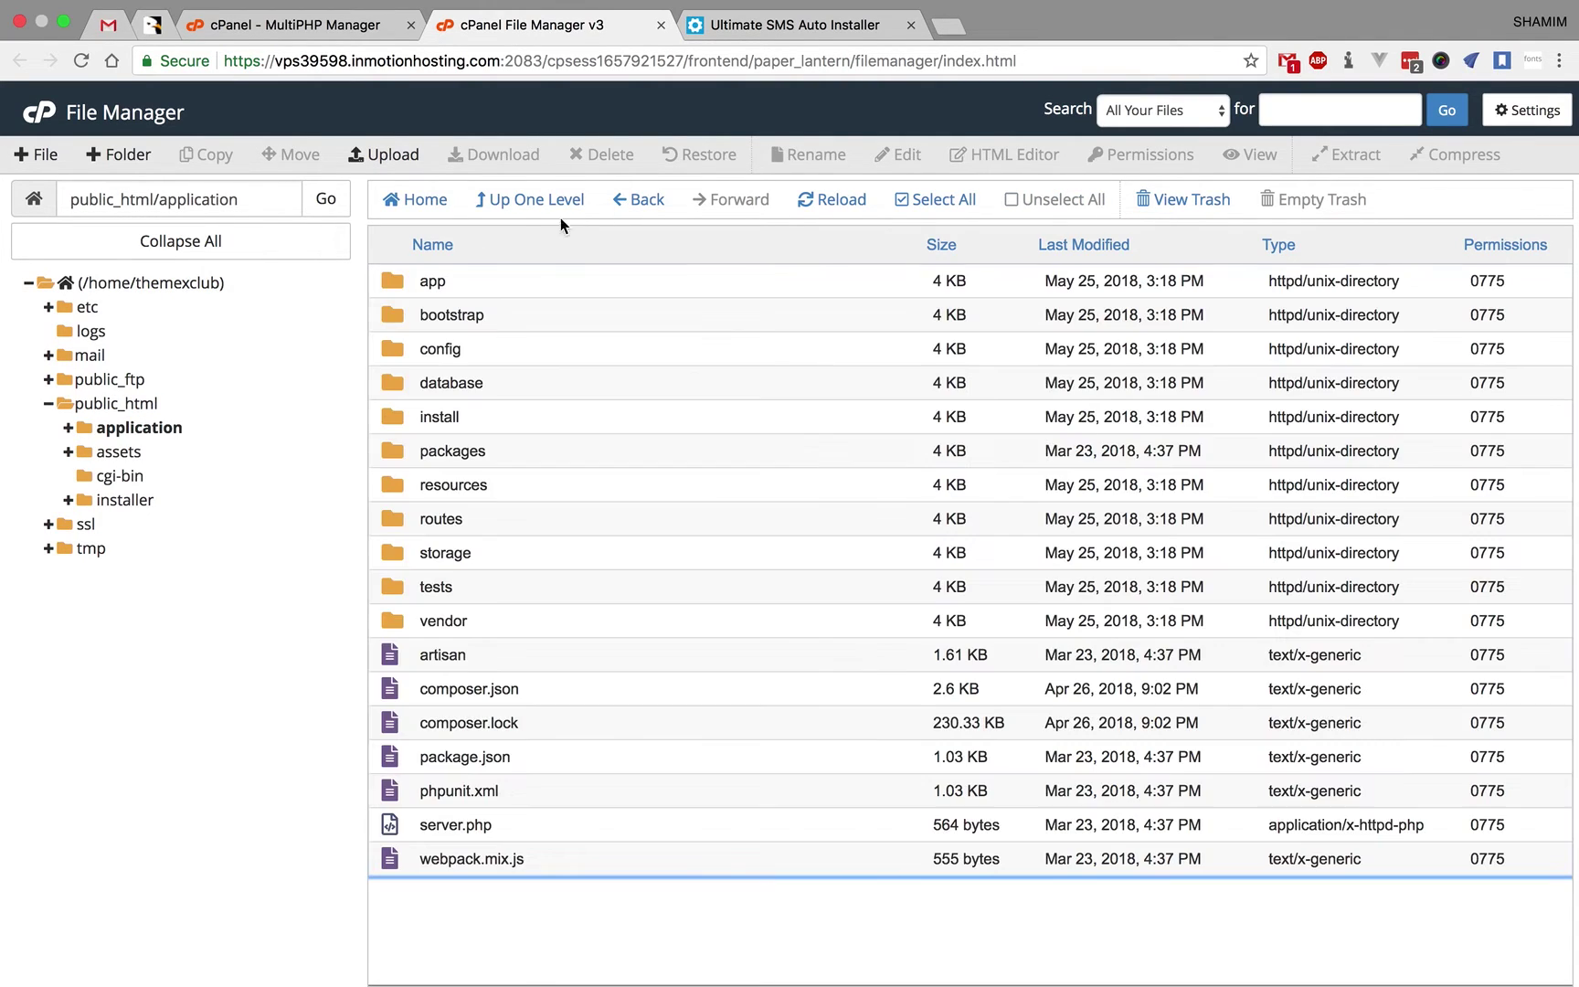
{"action": "left_click", "coordinate": [736, 32]}
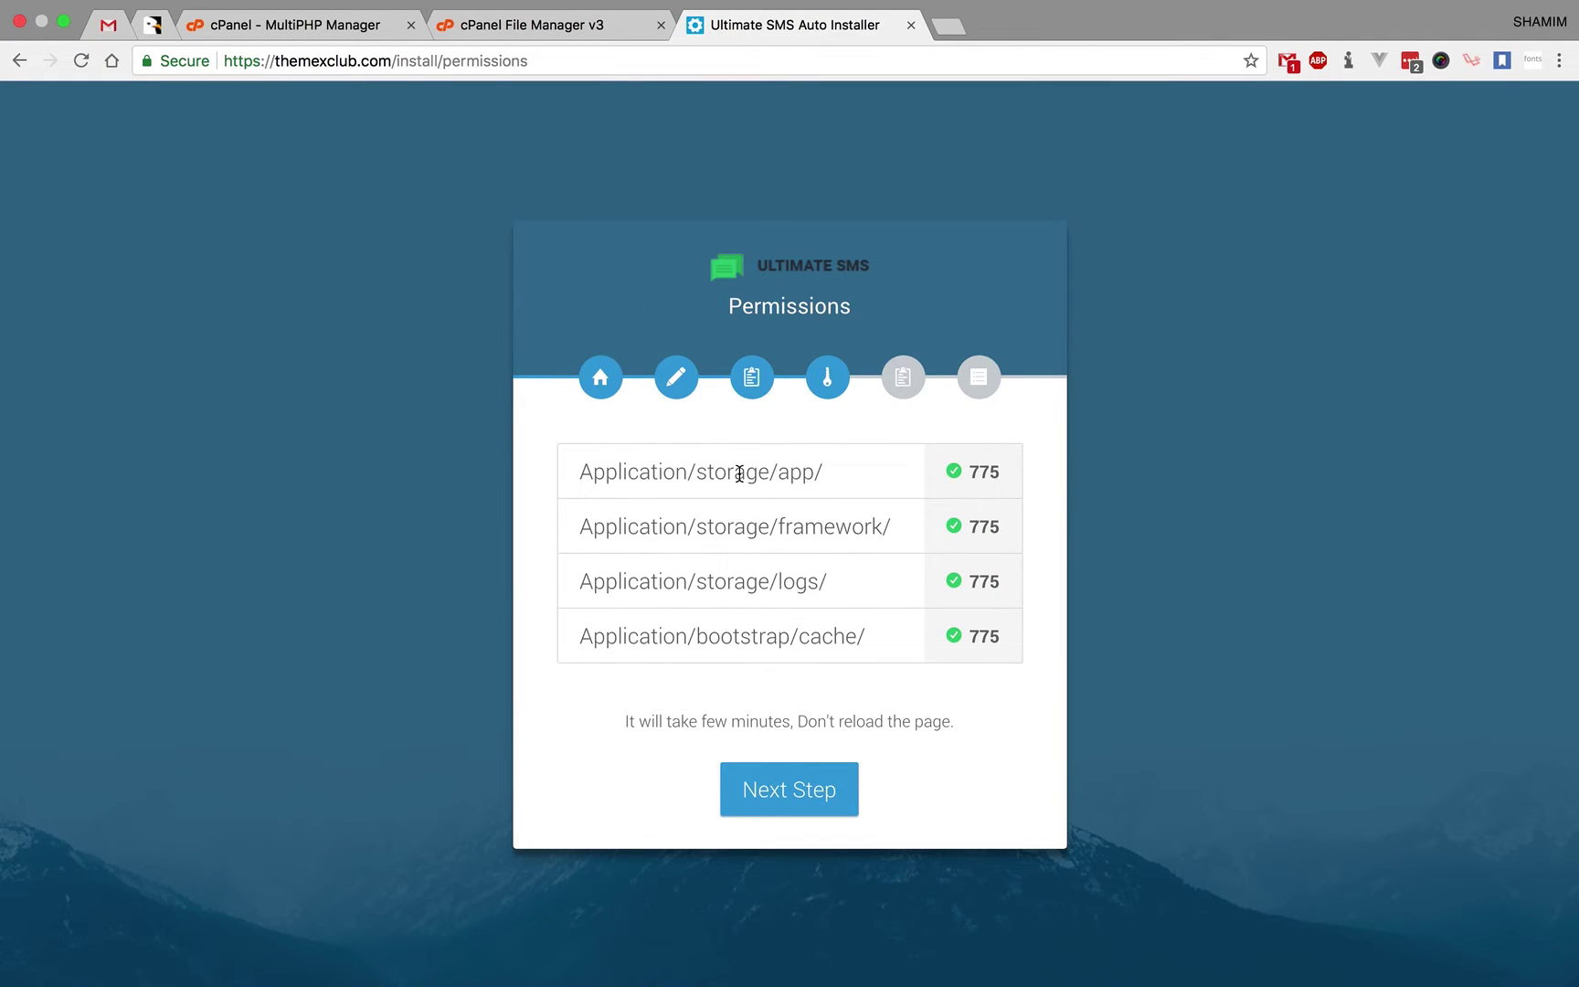
{"action": "left_click", "coordinate": [548, 25]}
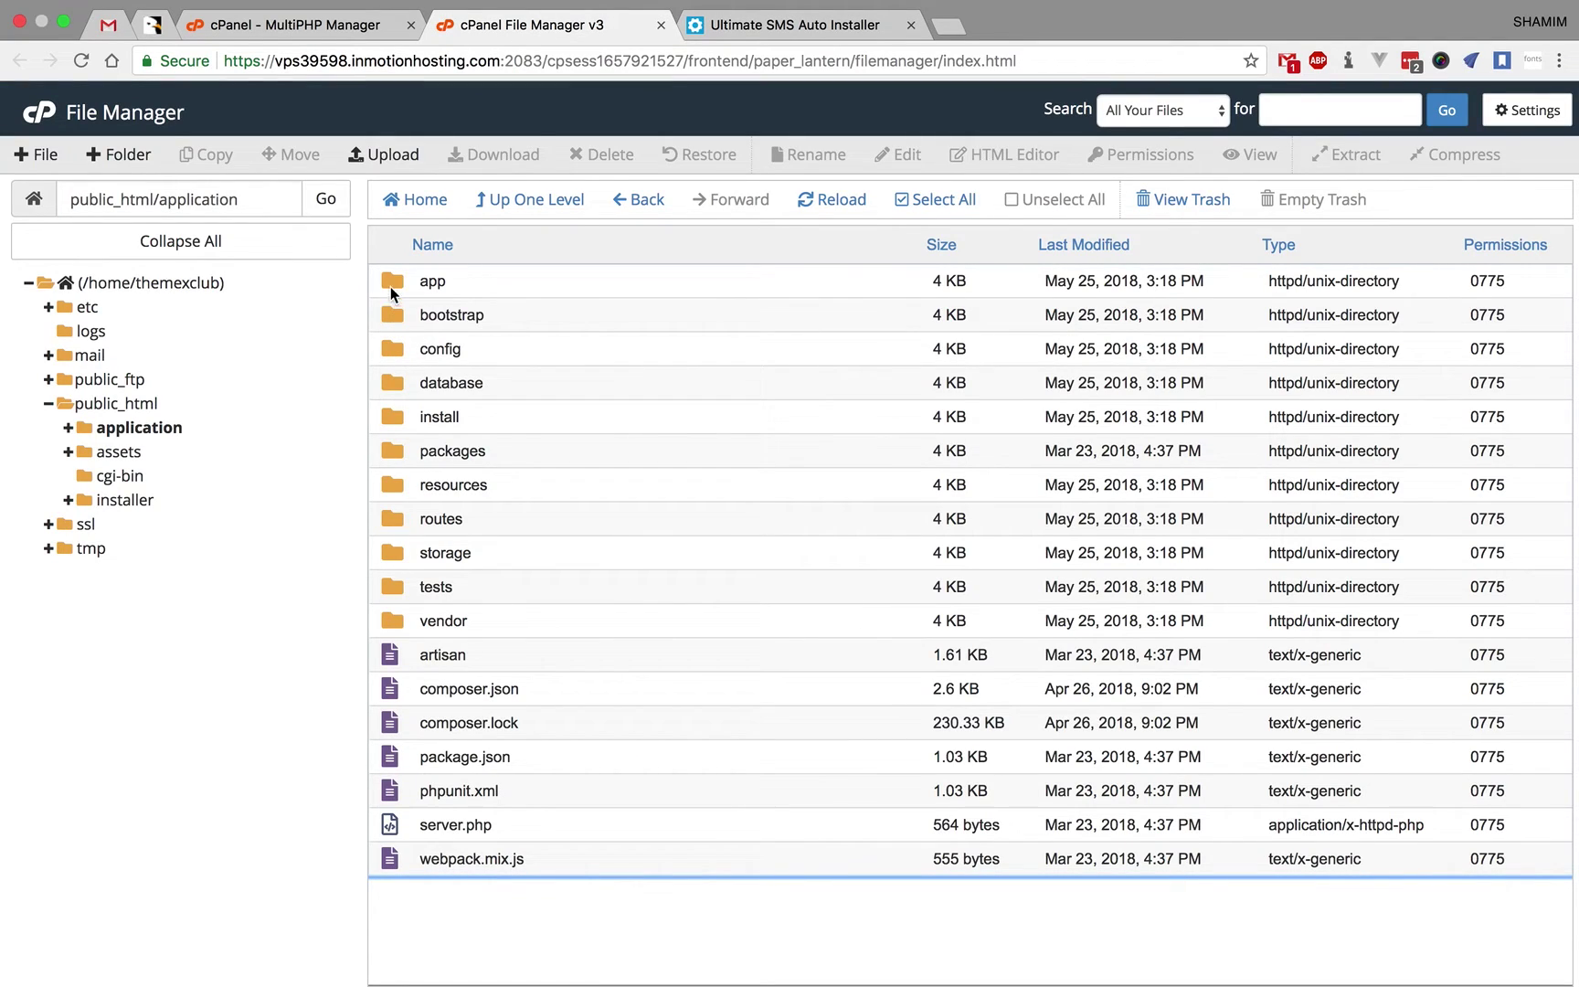
{"action": "double_click", "coordinate": [399, 560]}
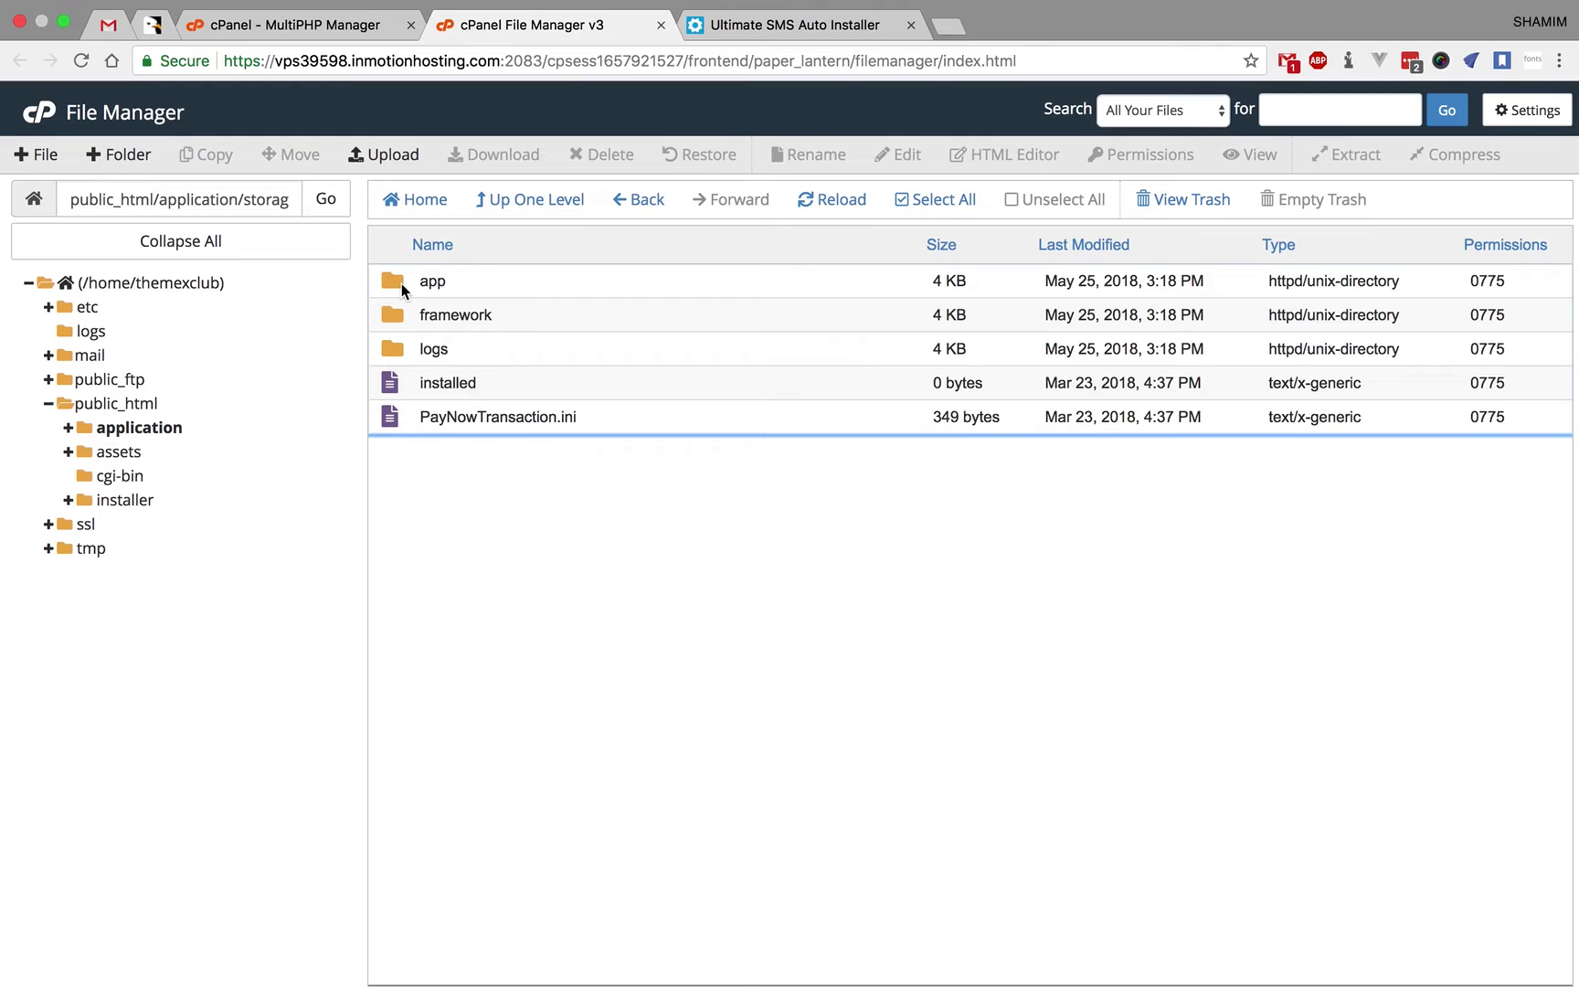
{"action": "left_click", "coordinate": [401, 283]}
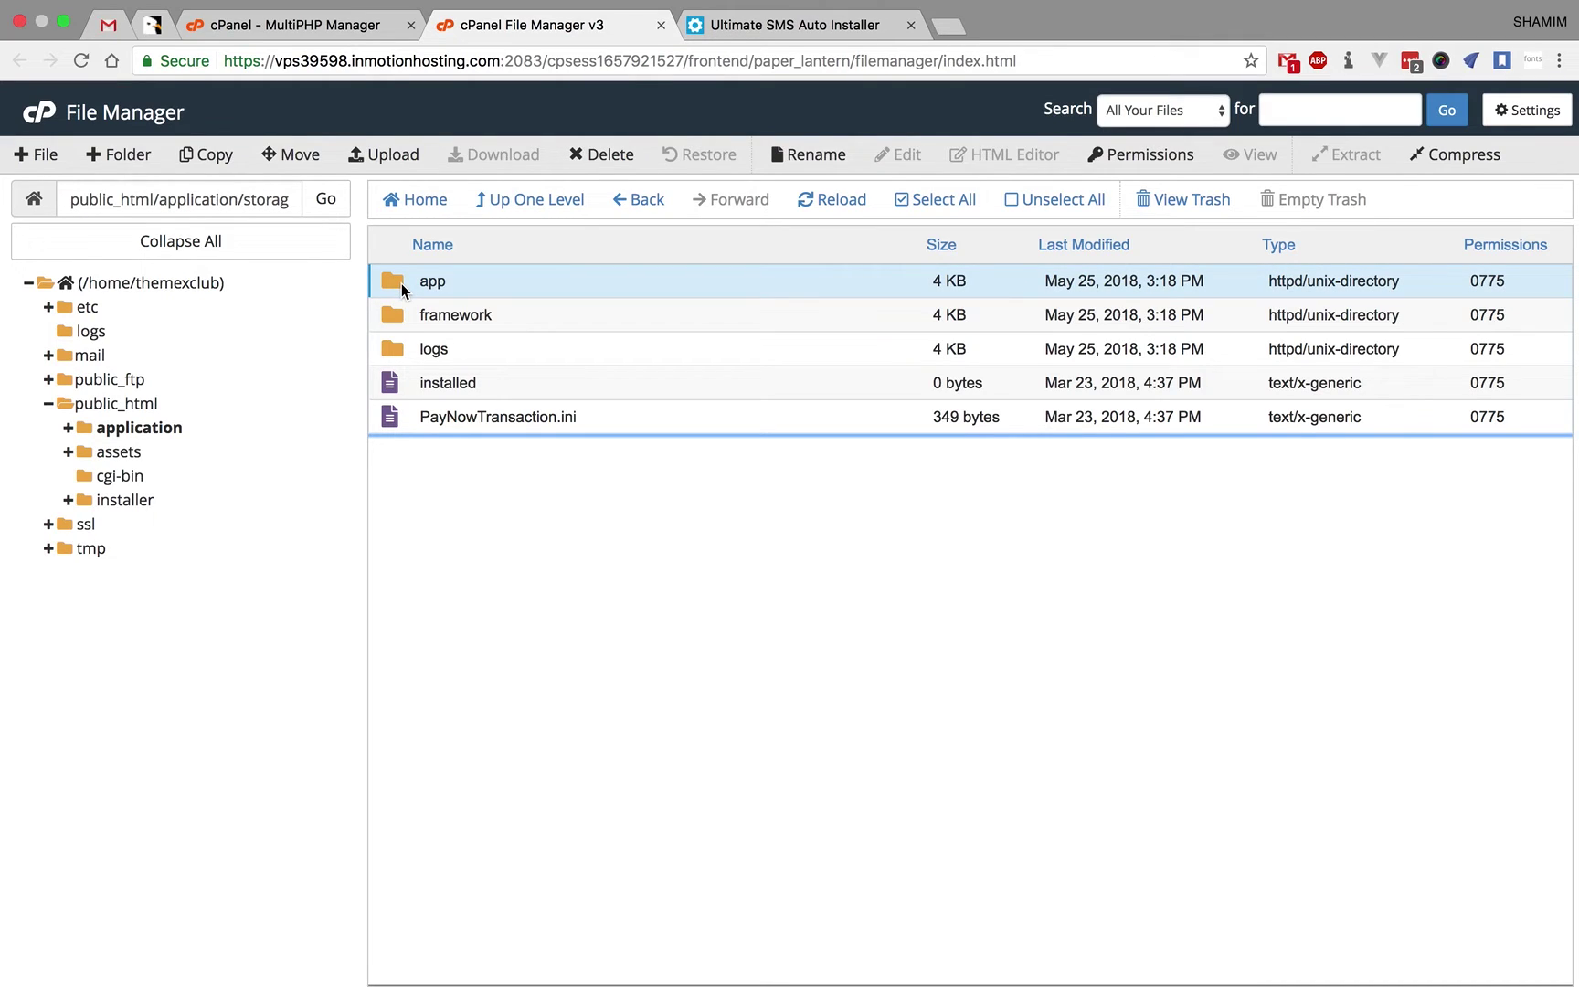
{"action": "left_click", "coordinate": [756, 25]}
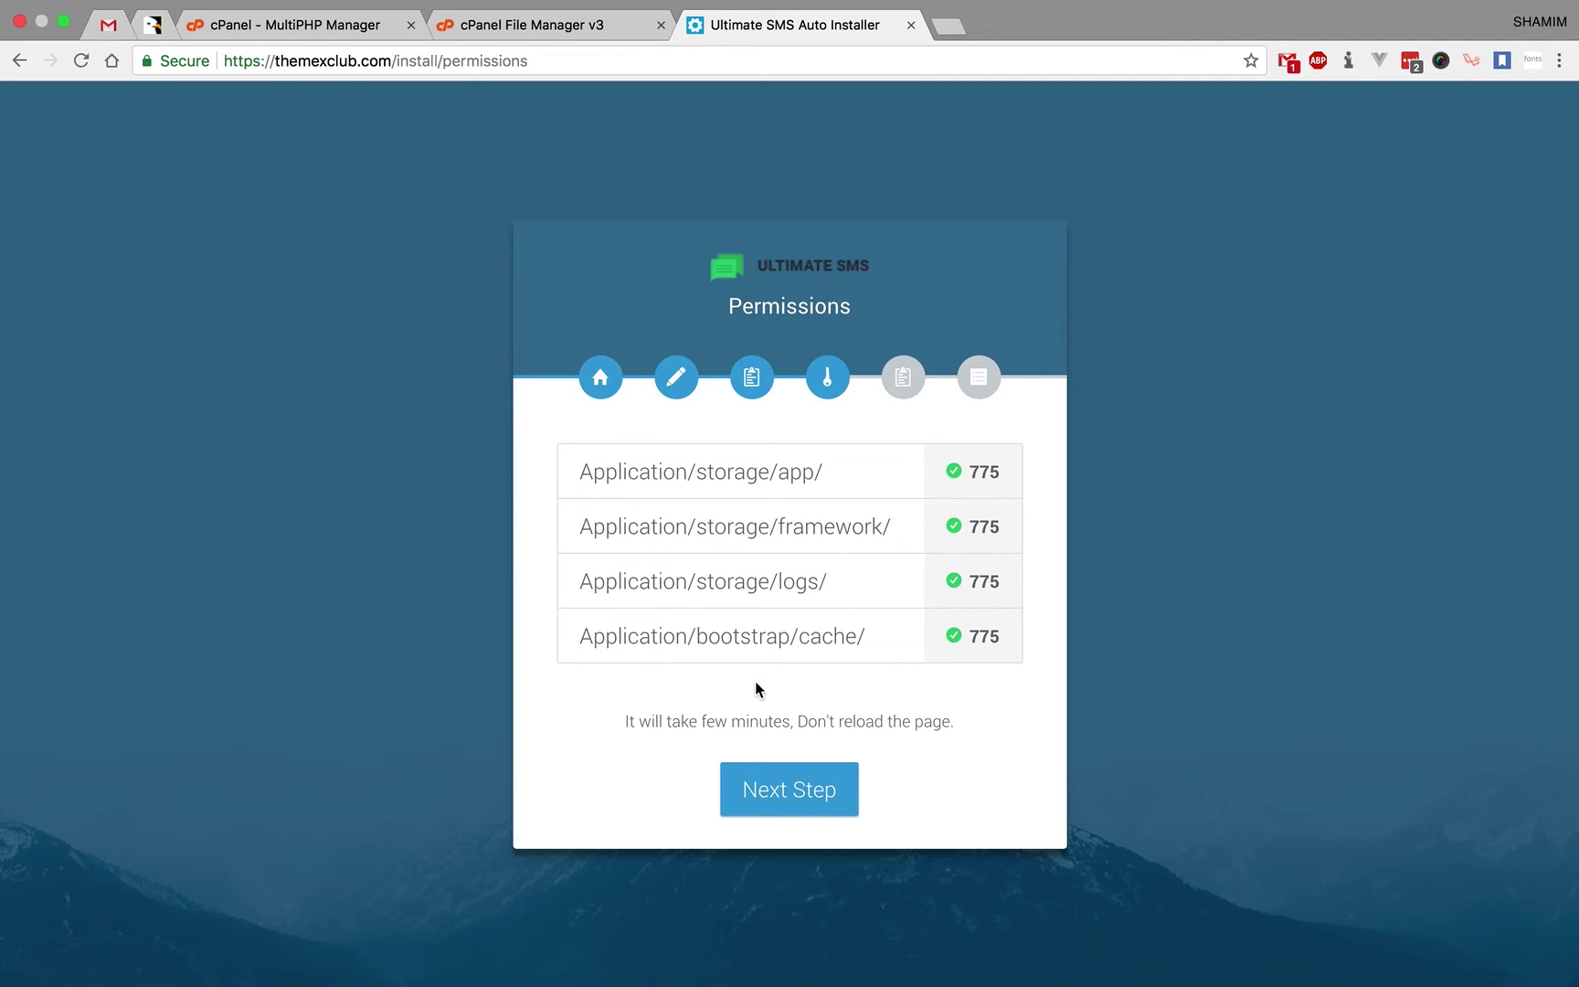
- On Setup Application, enter the system email address and admin password, then finish installing
{"action": "left_click", "coordinate": [783, 777]}
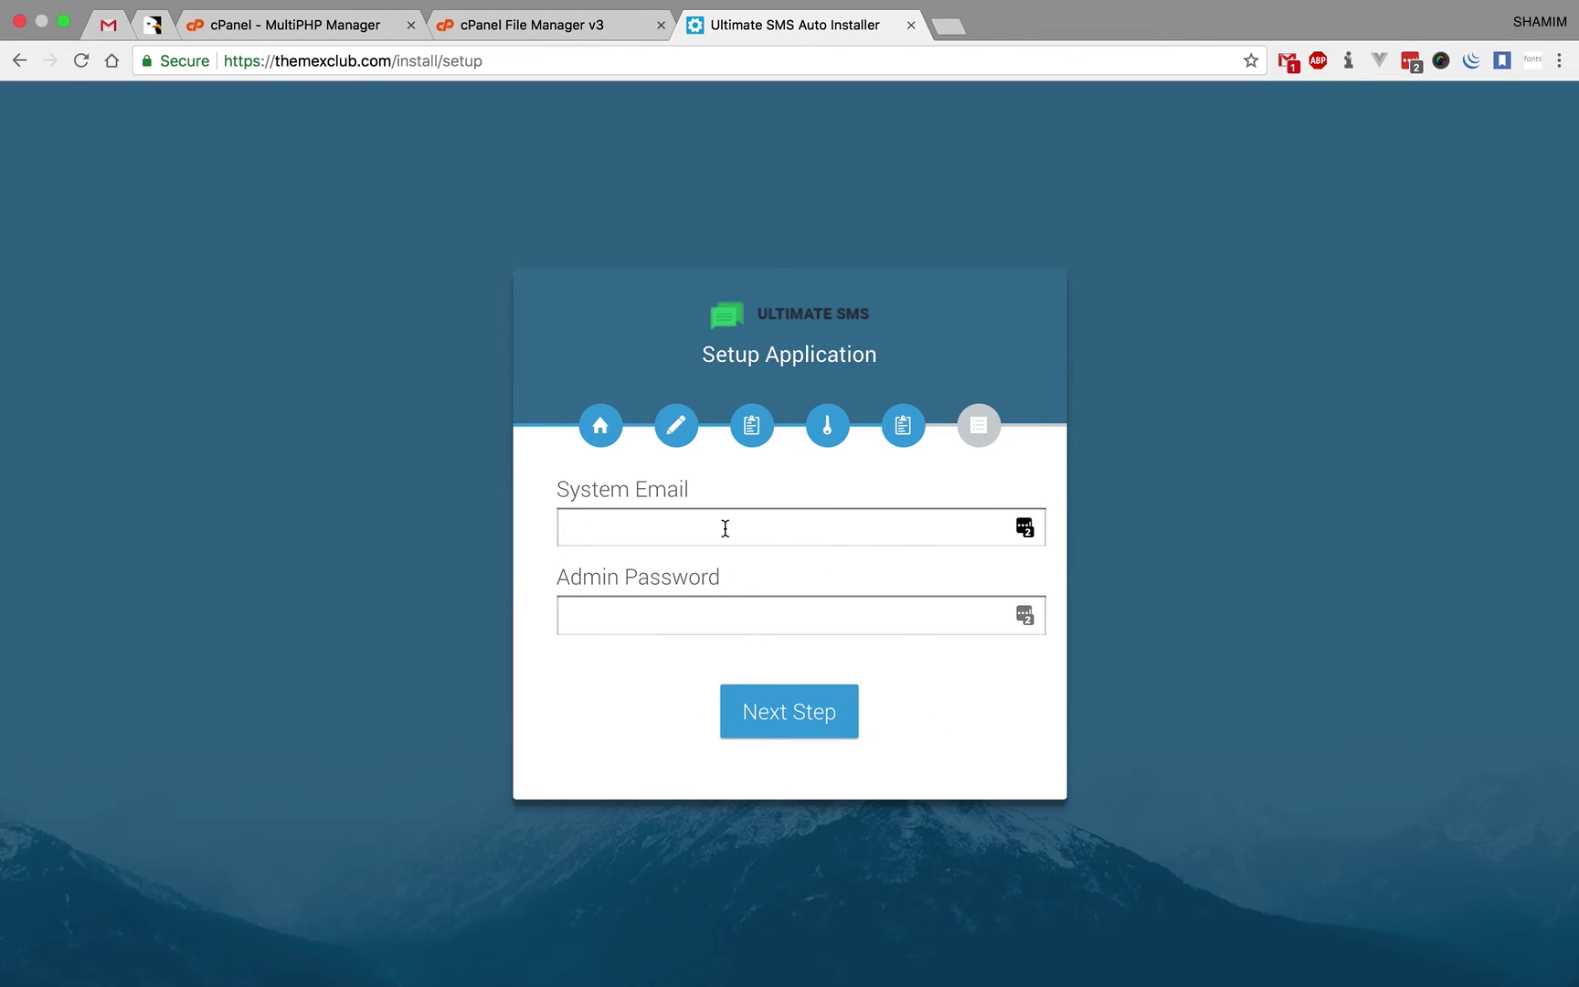
{"action": "left_click", "coordinate": [724, 524]}
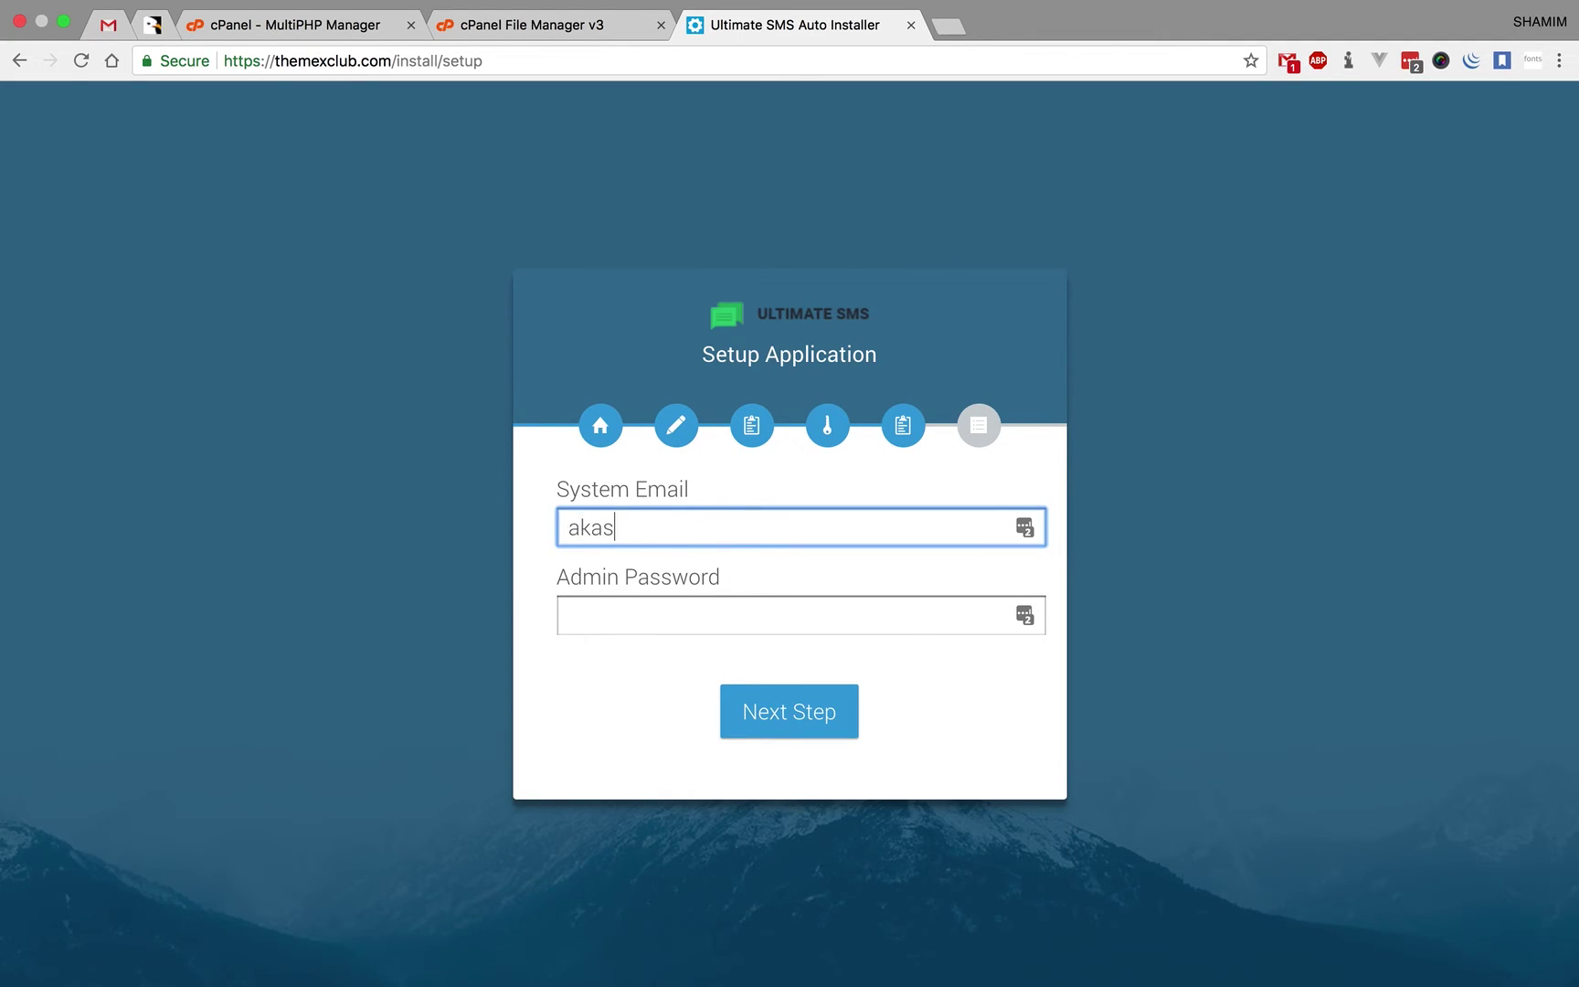
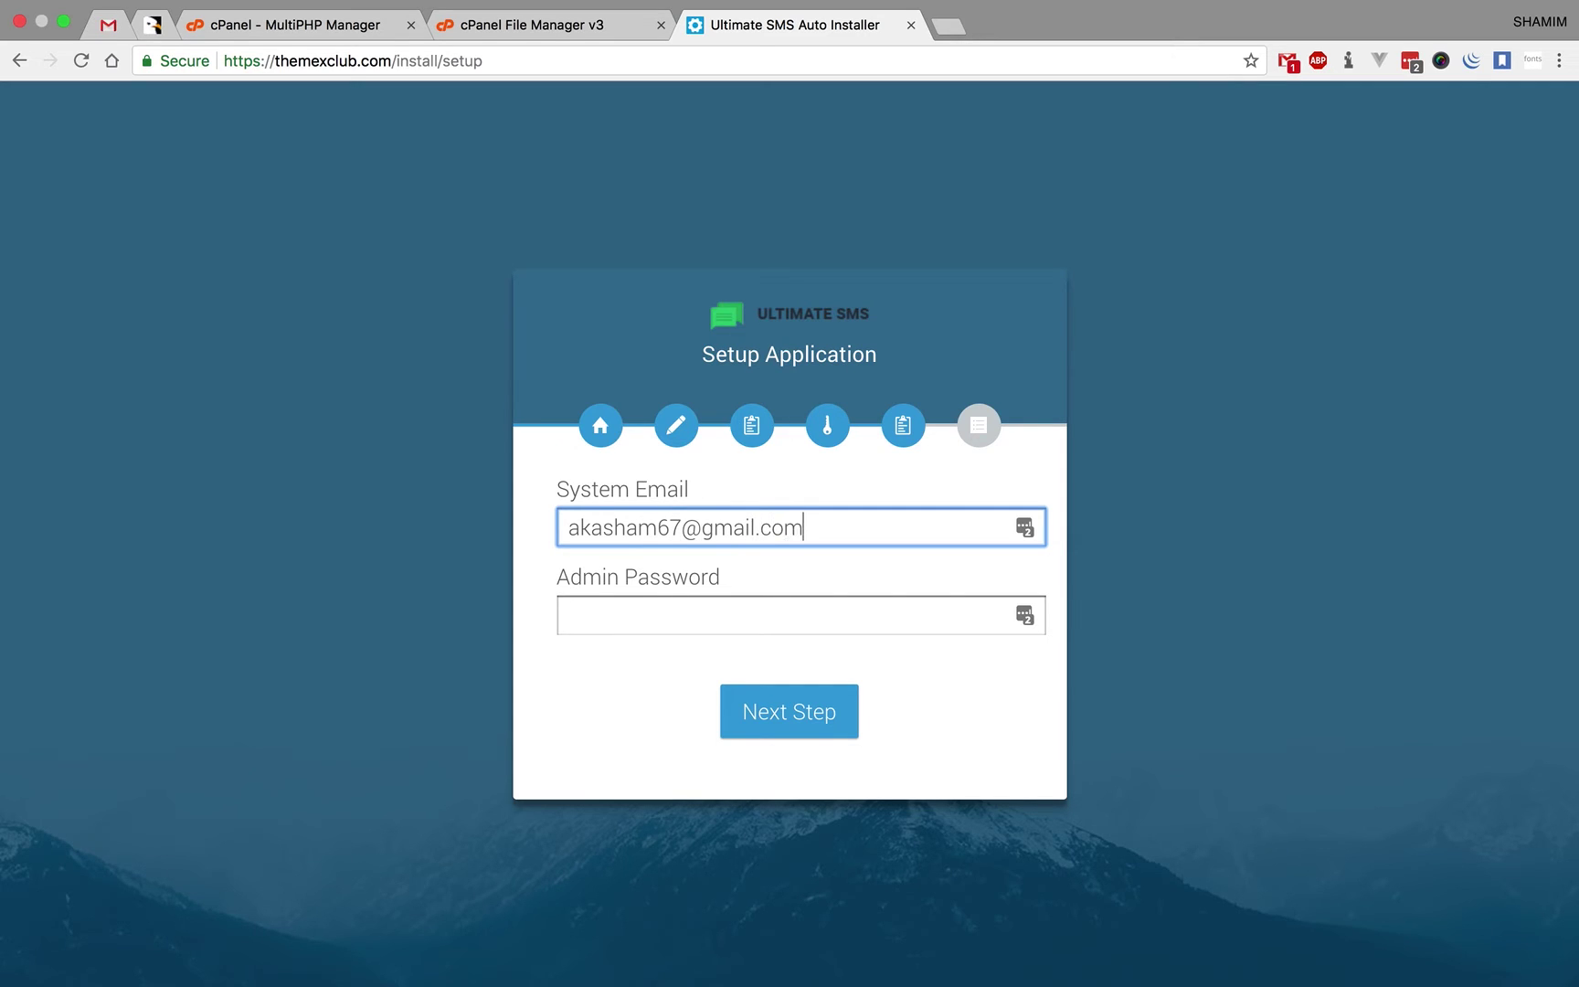
{"action": "left_click", "coordinate": [768, 603]}
{"action": "type", "text": "admin.password"}
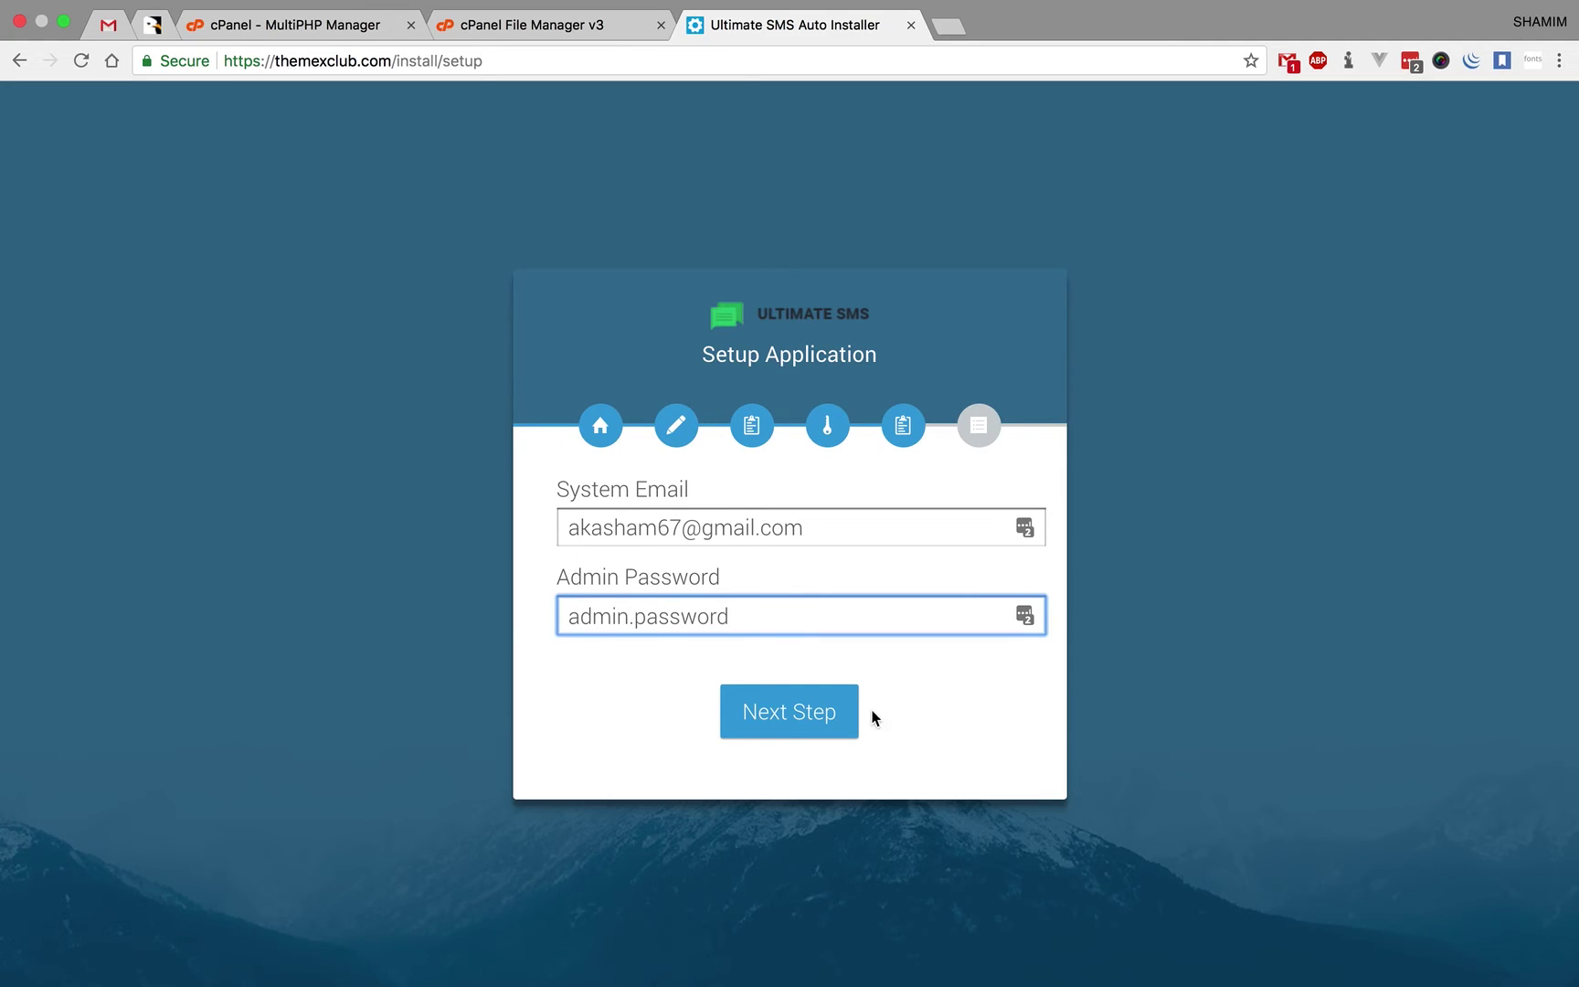
{"action": "left_click", "coordinate": [821, 715]}
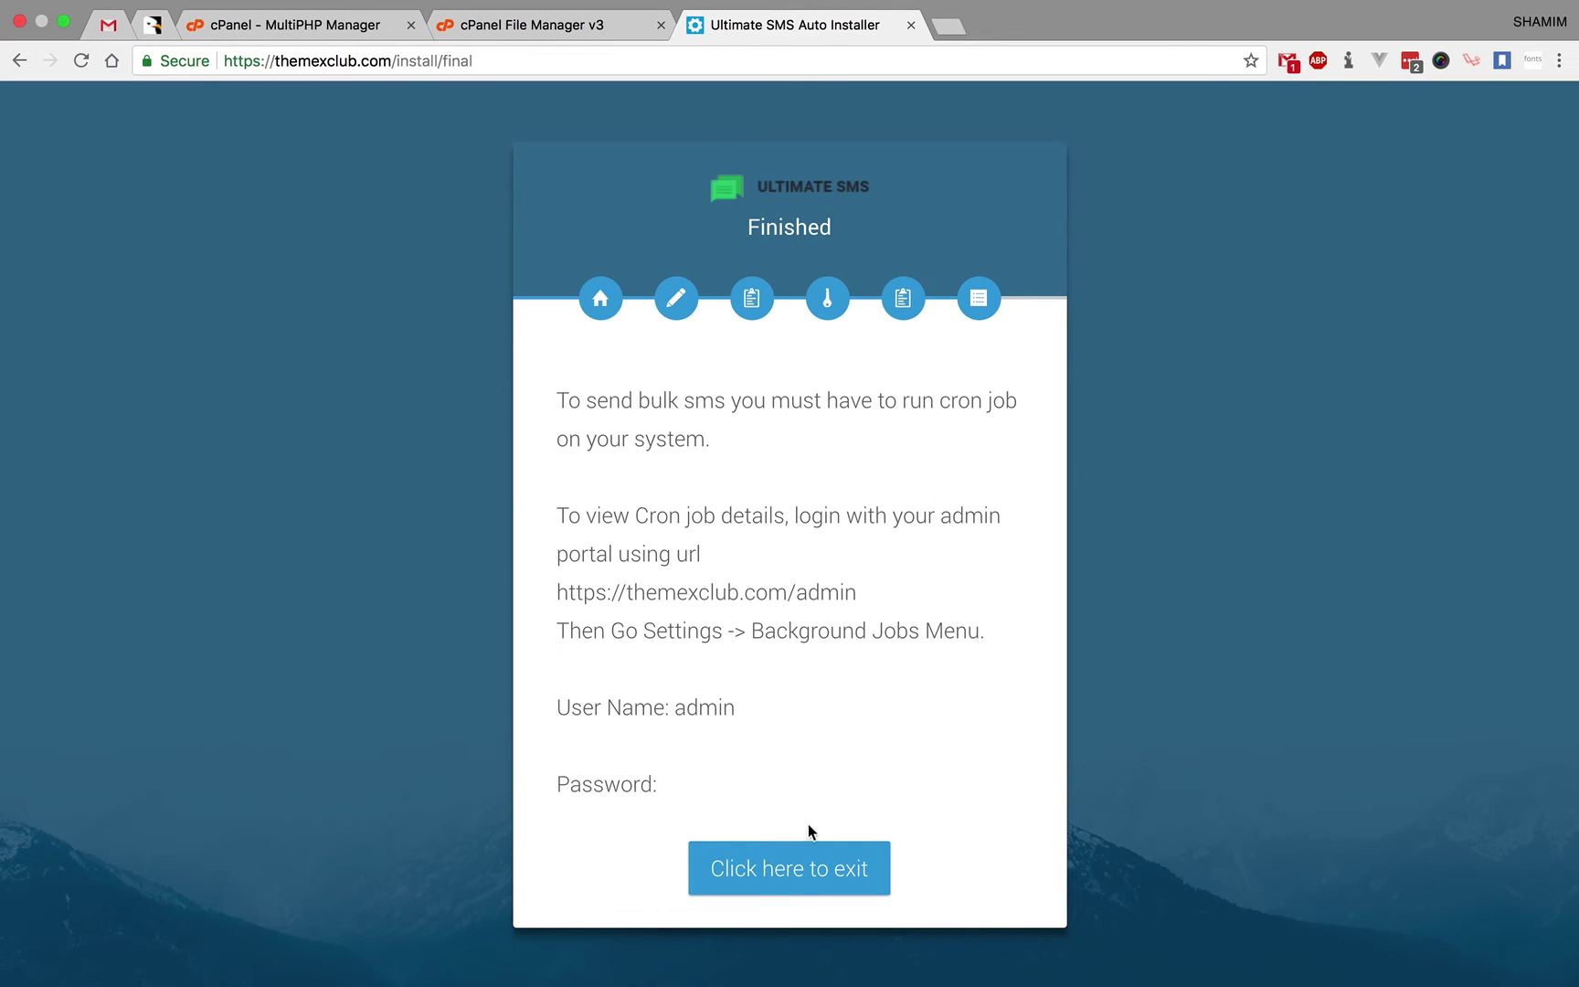
- Exit the installer and log in as user admin with the admin password
{"action": "left_click", "coordinate": [804, 867]}
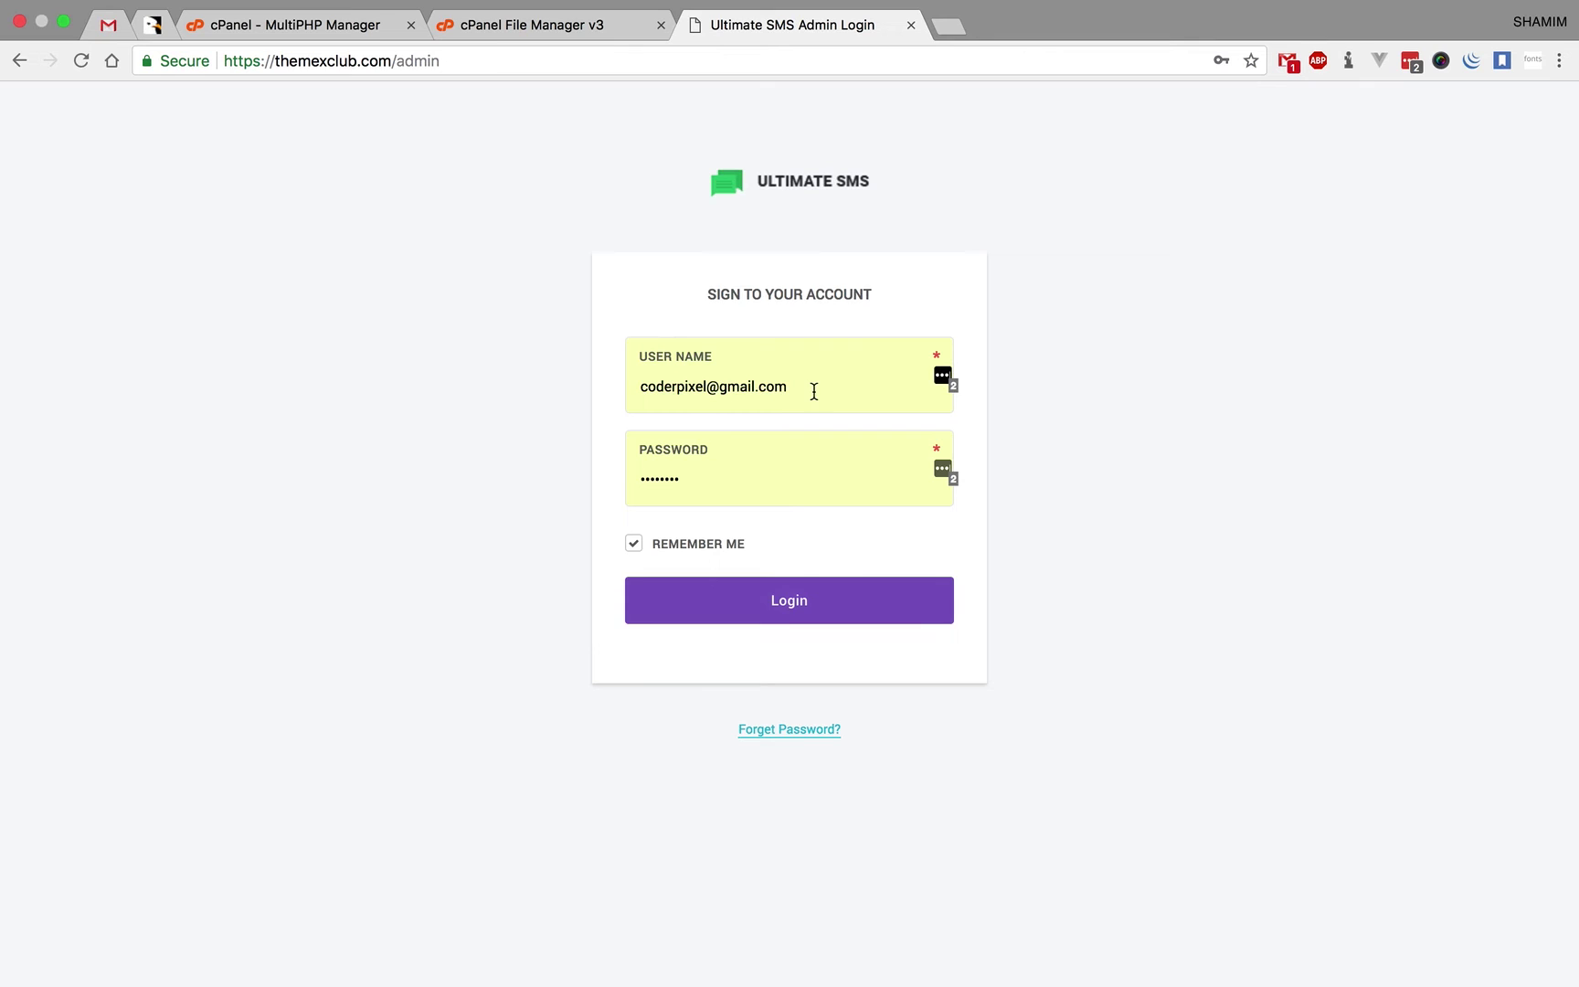
{"action": "double_click", "coordinate": [814, 392]}
{"action": "key", "text": "BackSpace"}
{"action": "key", "text": "BackSpace"}
{"action": "key", "text": "BackSpace"}
{"action": "key", "text": "BackSpace"}
{"action": "key", "text": "BackSpace"}
{"action": "key", "text": "BackSpace"}
{"action": "key", "text": "BackSpace"}
{"action": "key", "text": "BackSpace"}
{"action": "key", "text": "BackSpace"}
{"action": "key", "text": "BackSpace"}
{"action": "key", "text": "BackSpace"}
{"action": "key", "text": "BackSpace"}
{"action": "key", "text": "BackSpace"}
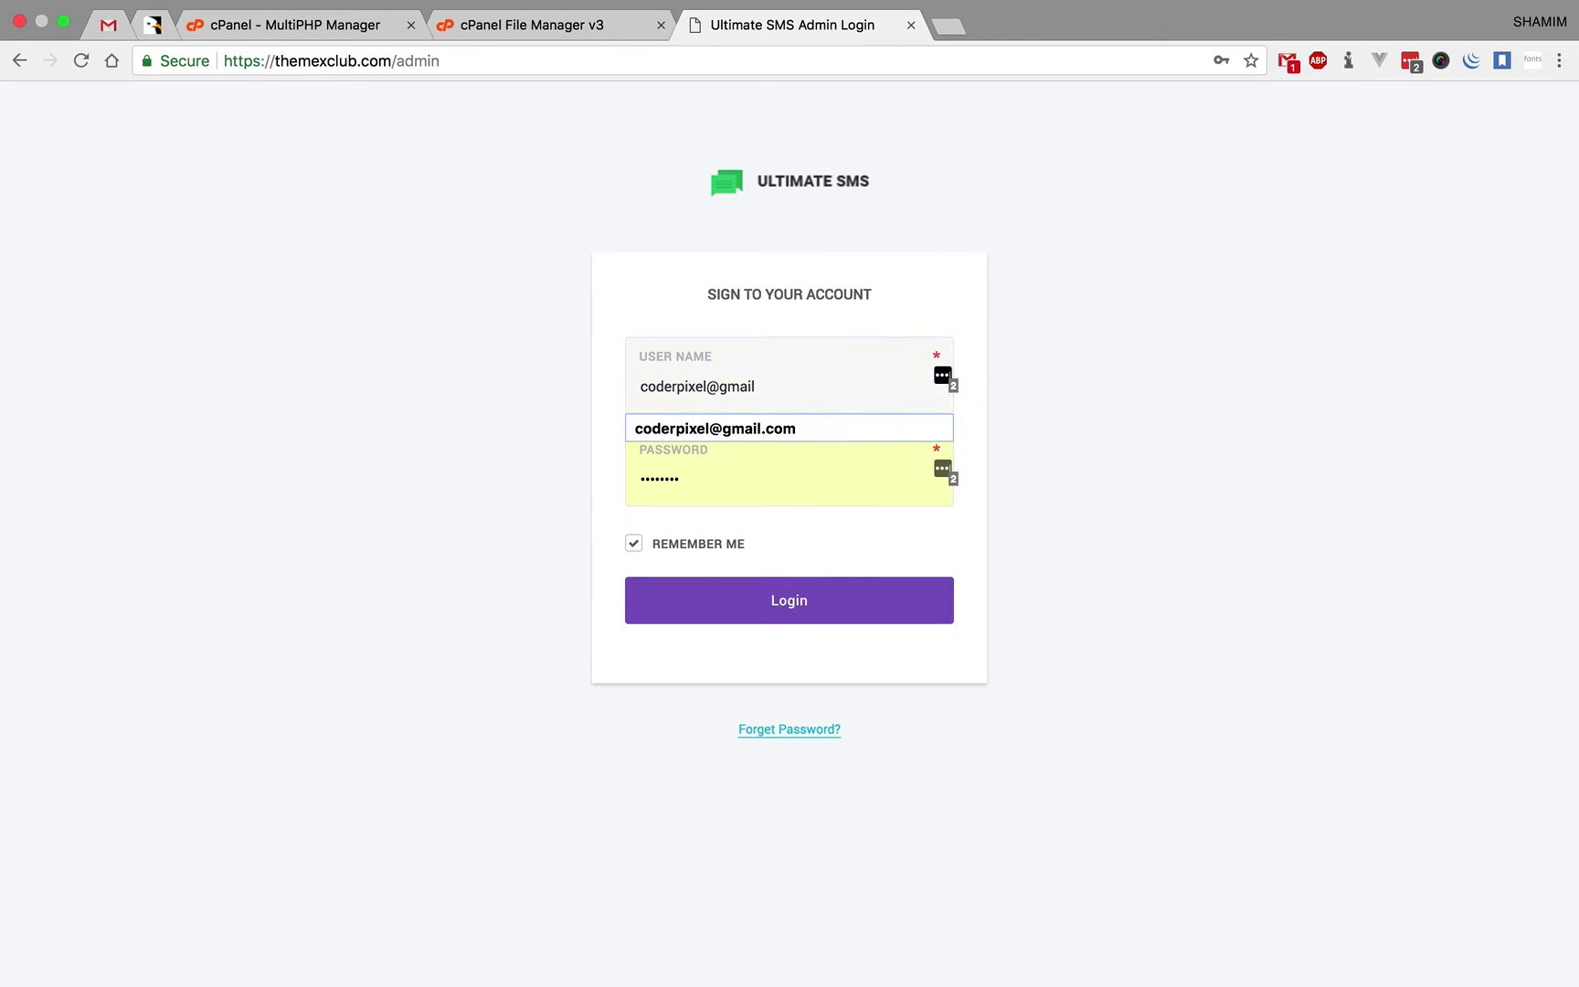
{"action": "key", "text": "BackSpace"}
{"action": "key", "text": "BackSpace"}
{"action": "key", "text": "BackSpace"}
{"action": "key", "text": "BackSpace"}
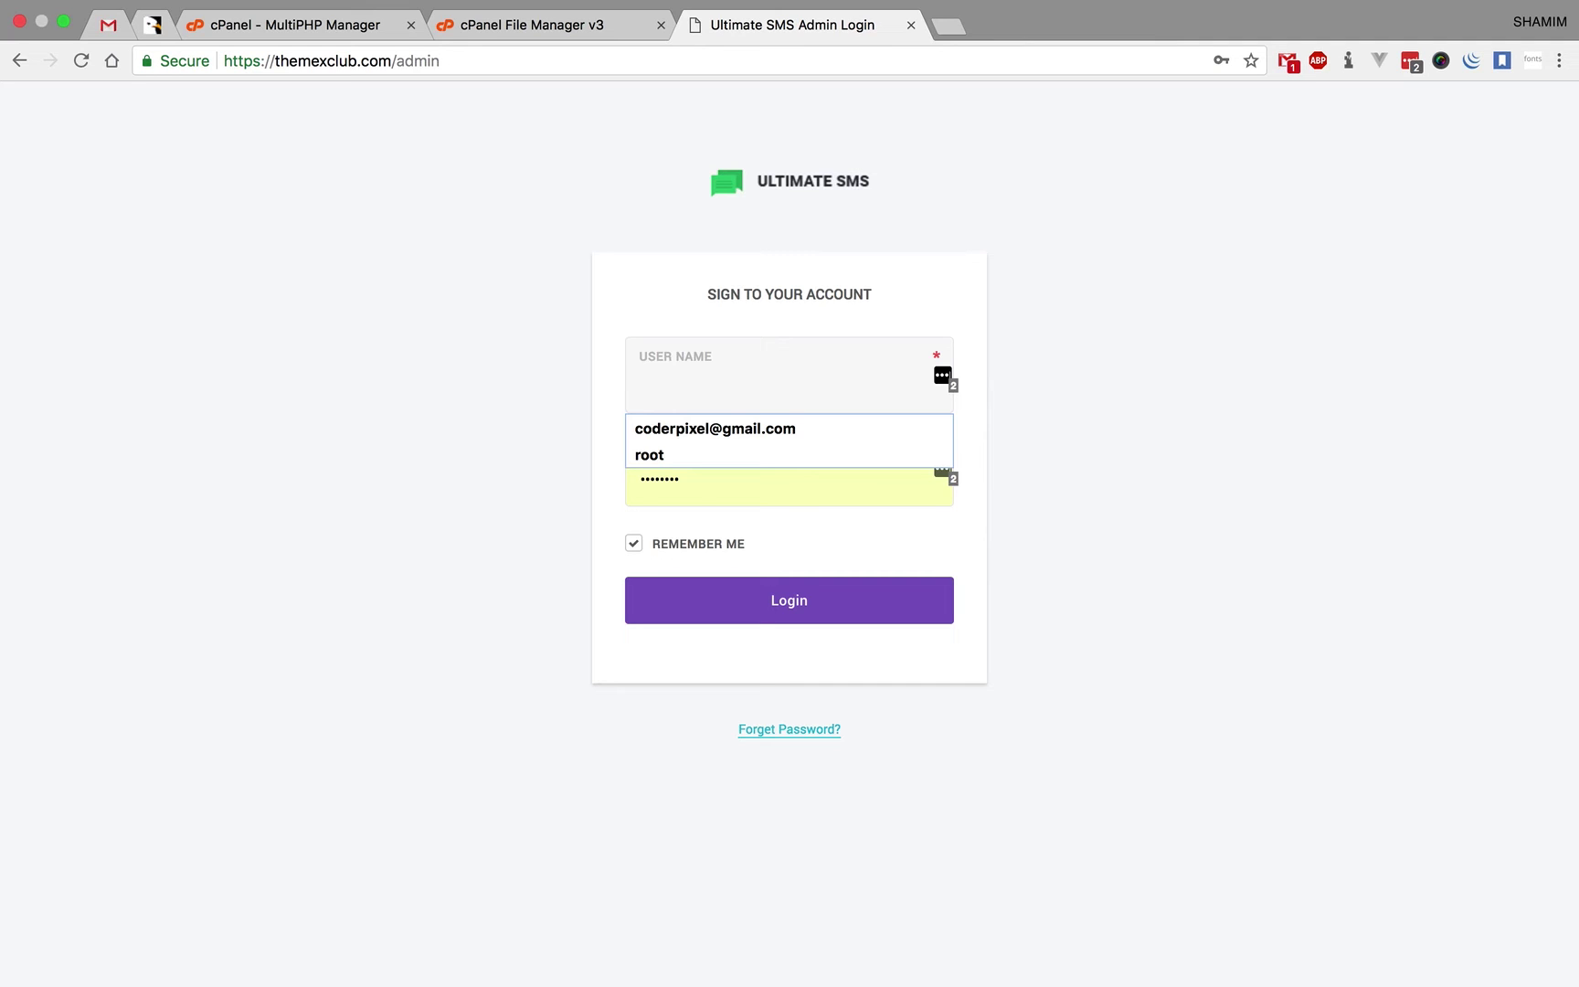
{"action": "type", "text": "admin"}
{"action": "key", "text": "Tab"}
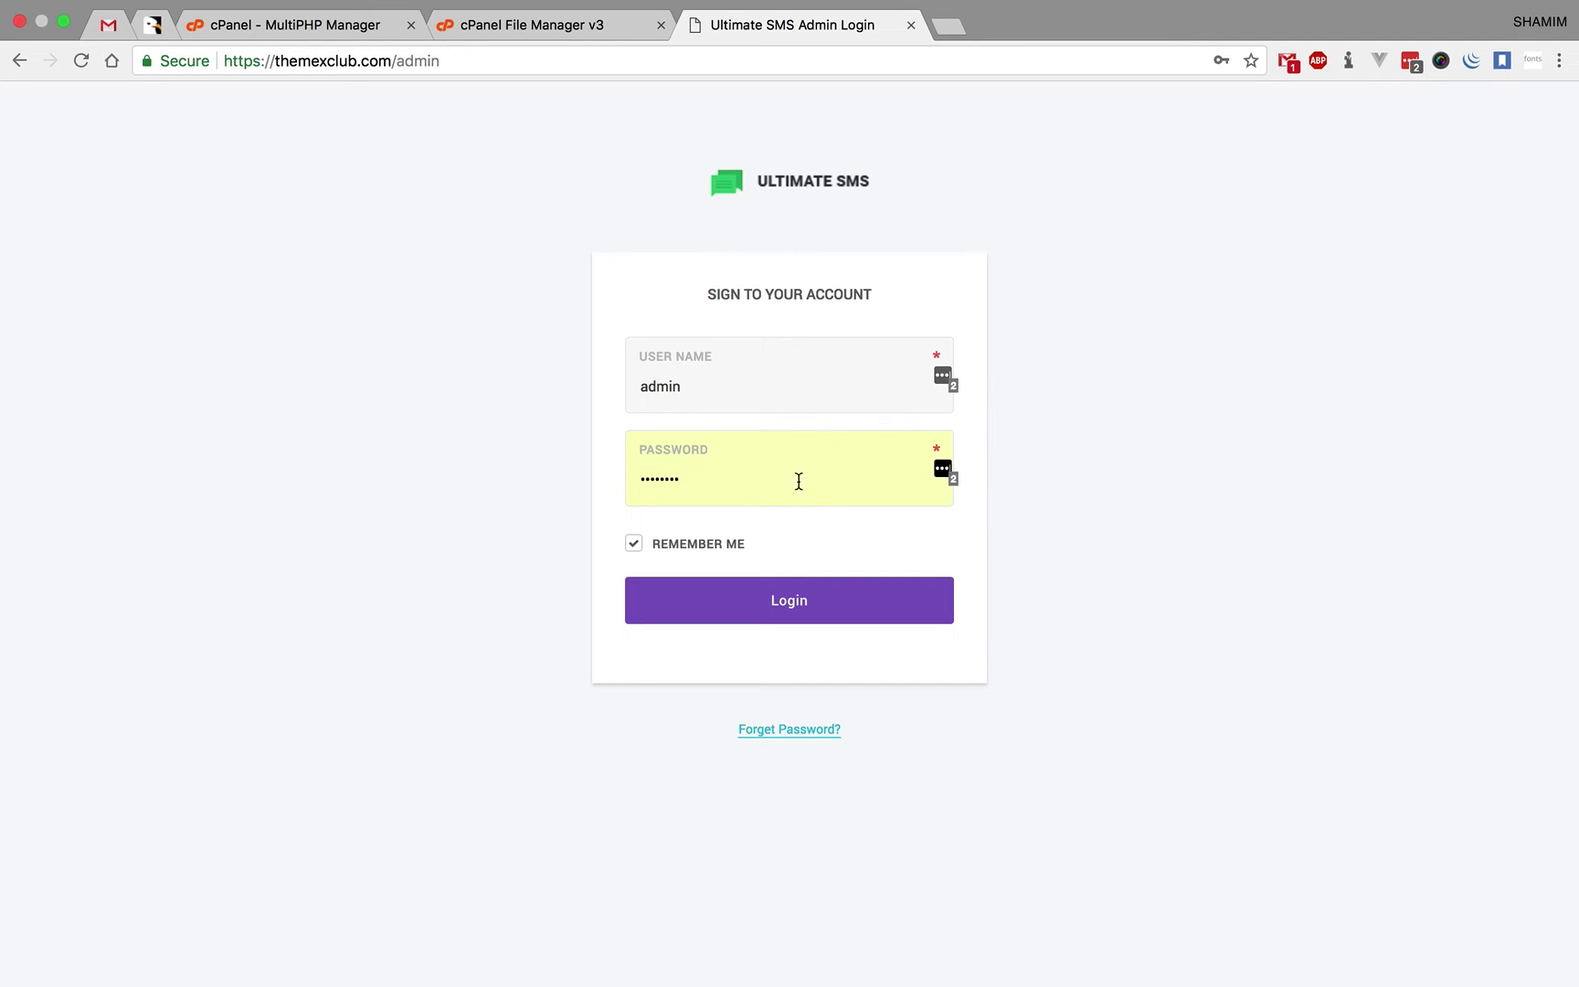
{"action": "double_click", "coordinate": [776, 491]}
{"action": "key", "text": "BackSpace"}
{"action": "type", "text": "admin"}
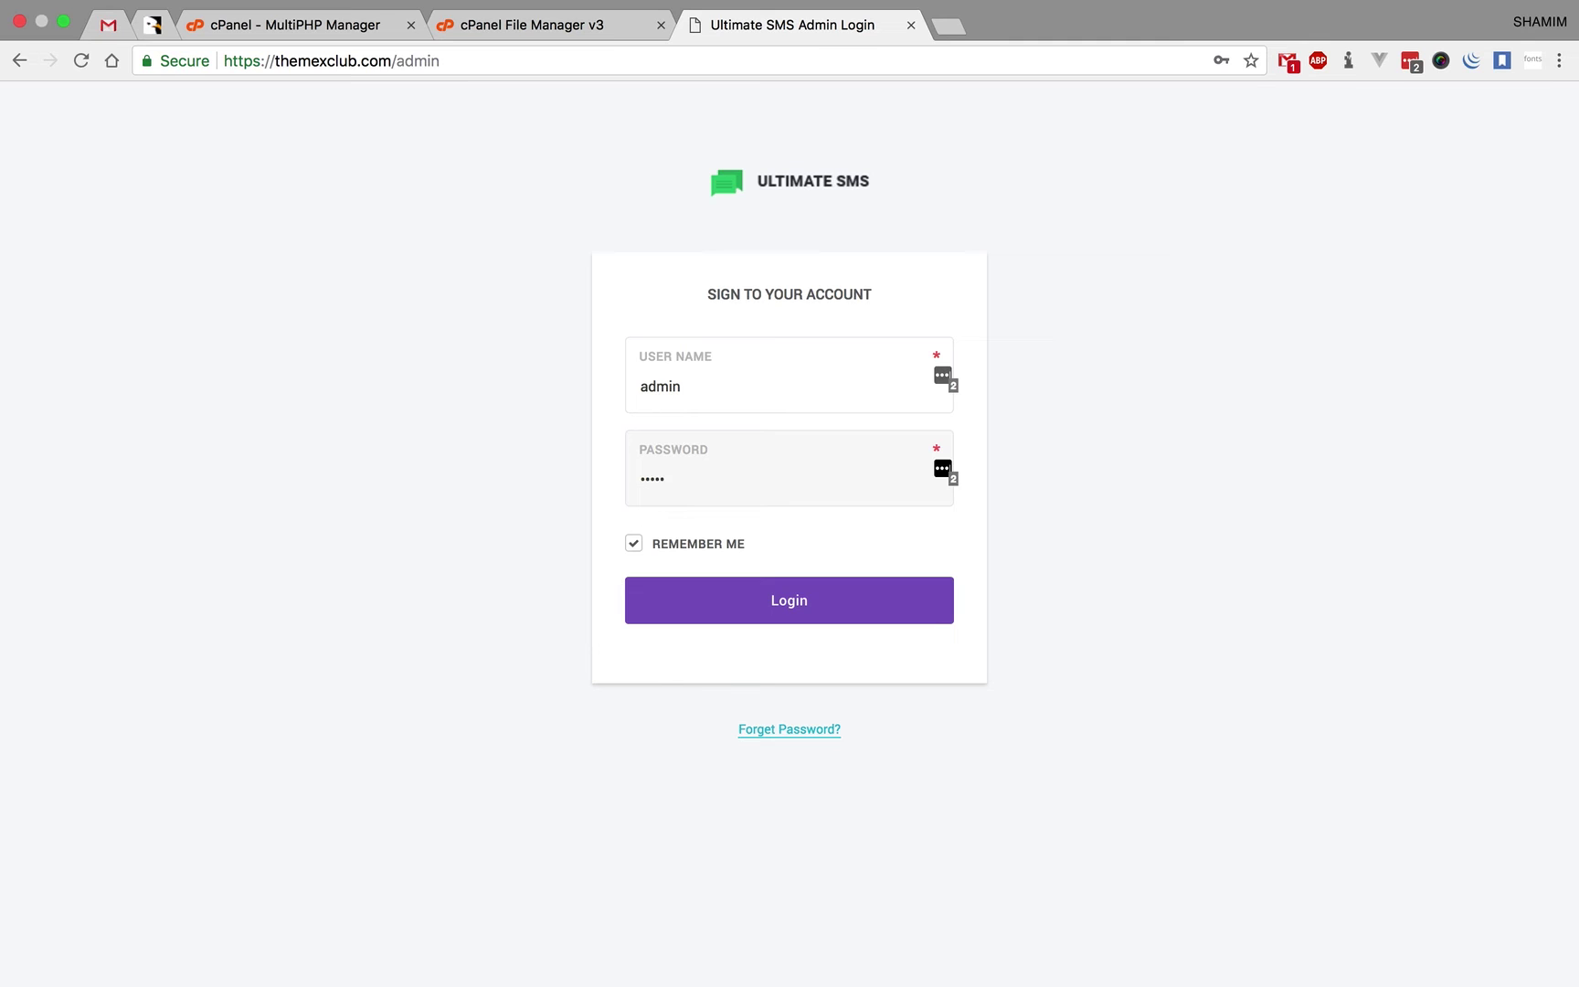
{"action": "type", "text": "123456789"}
{"action": "left_click", "coordinate": [801, 614]}
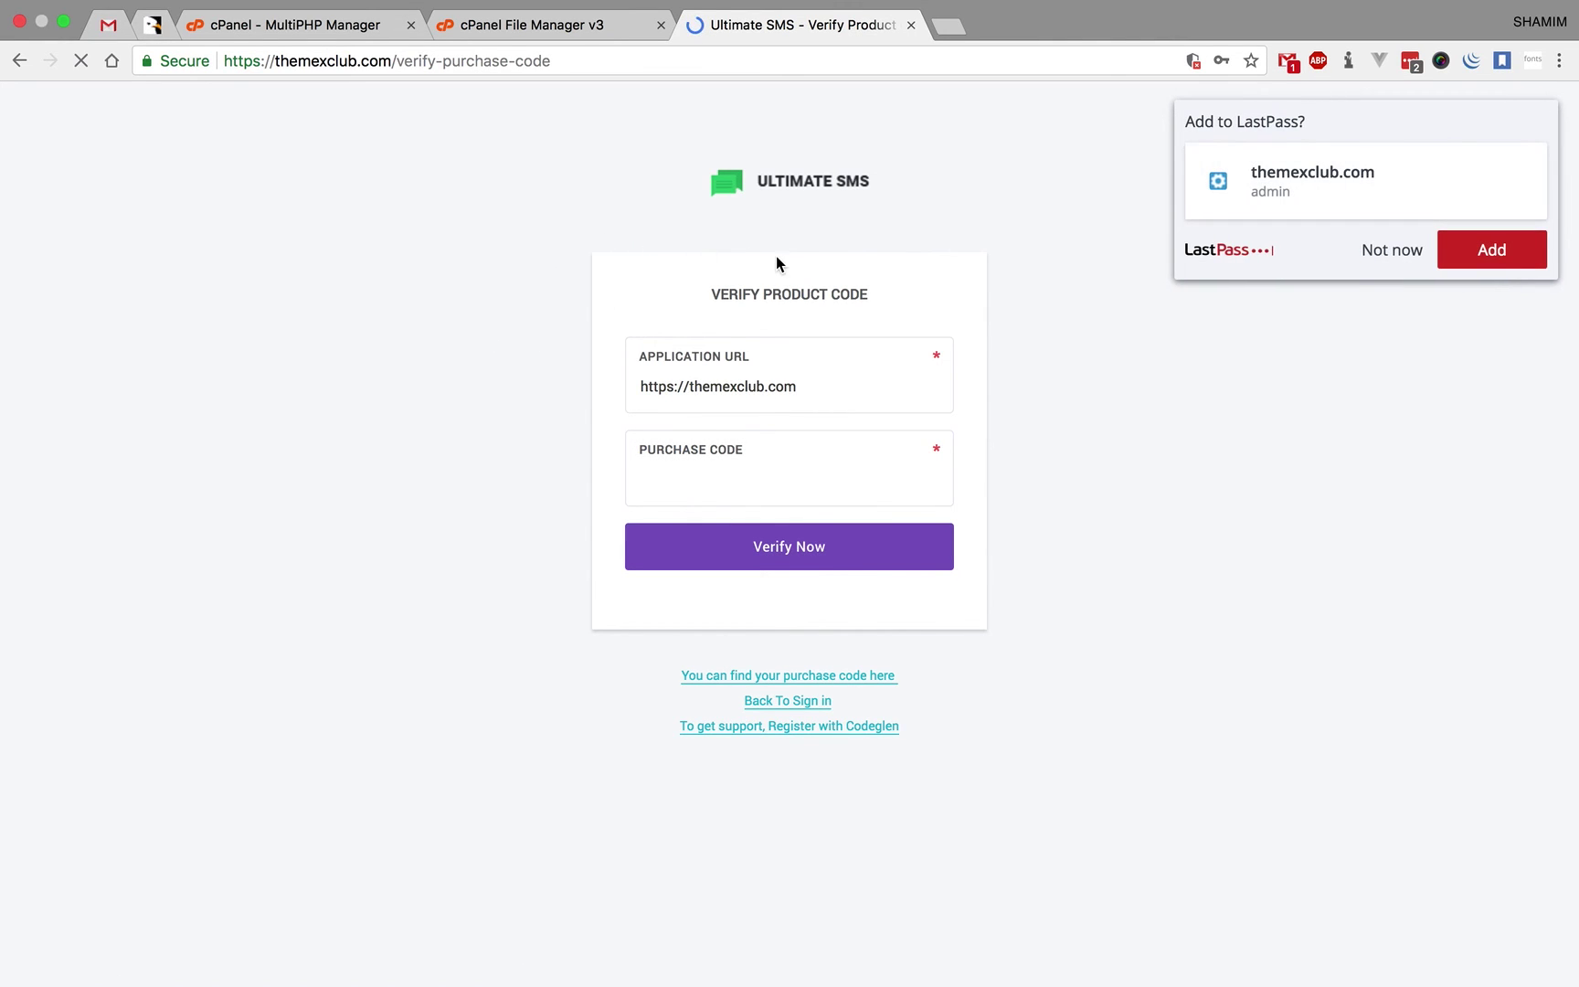
- Dismiss the LastPass prompt, then view and close the purchase code help
{"action": "left_click", "coordinate": [1391, 251]}
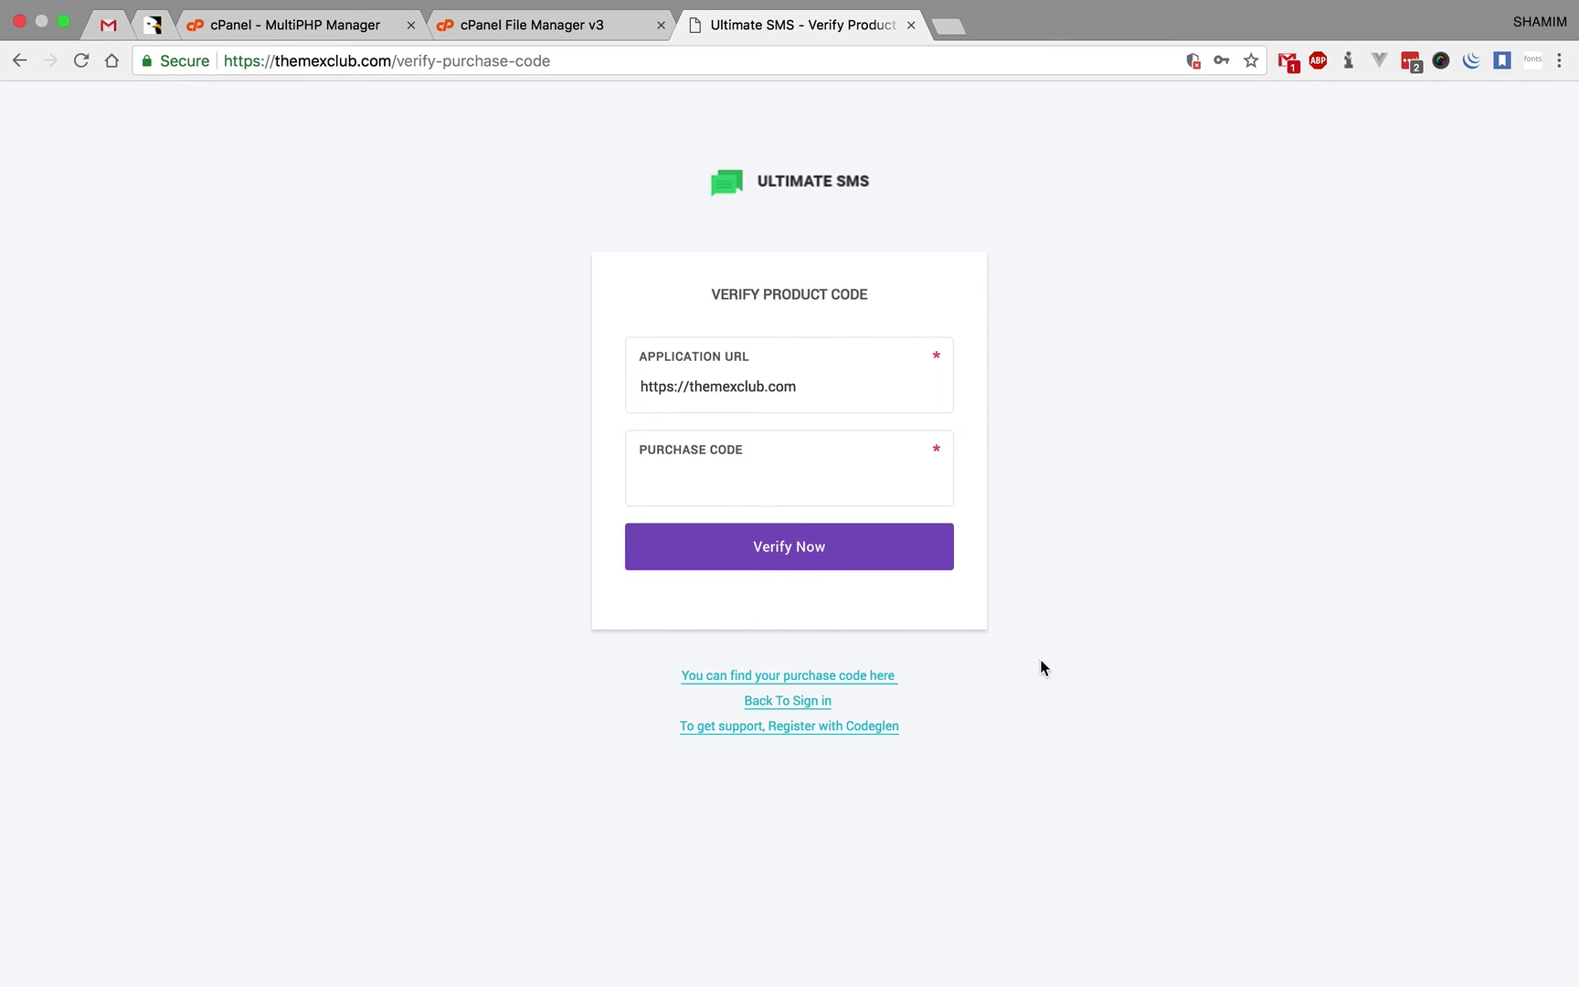
{"action": "left_click", "coordinate": [877, 676]}
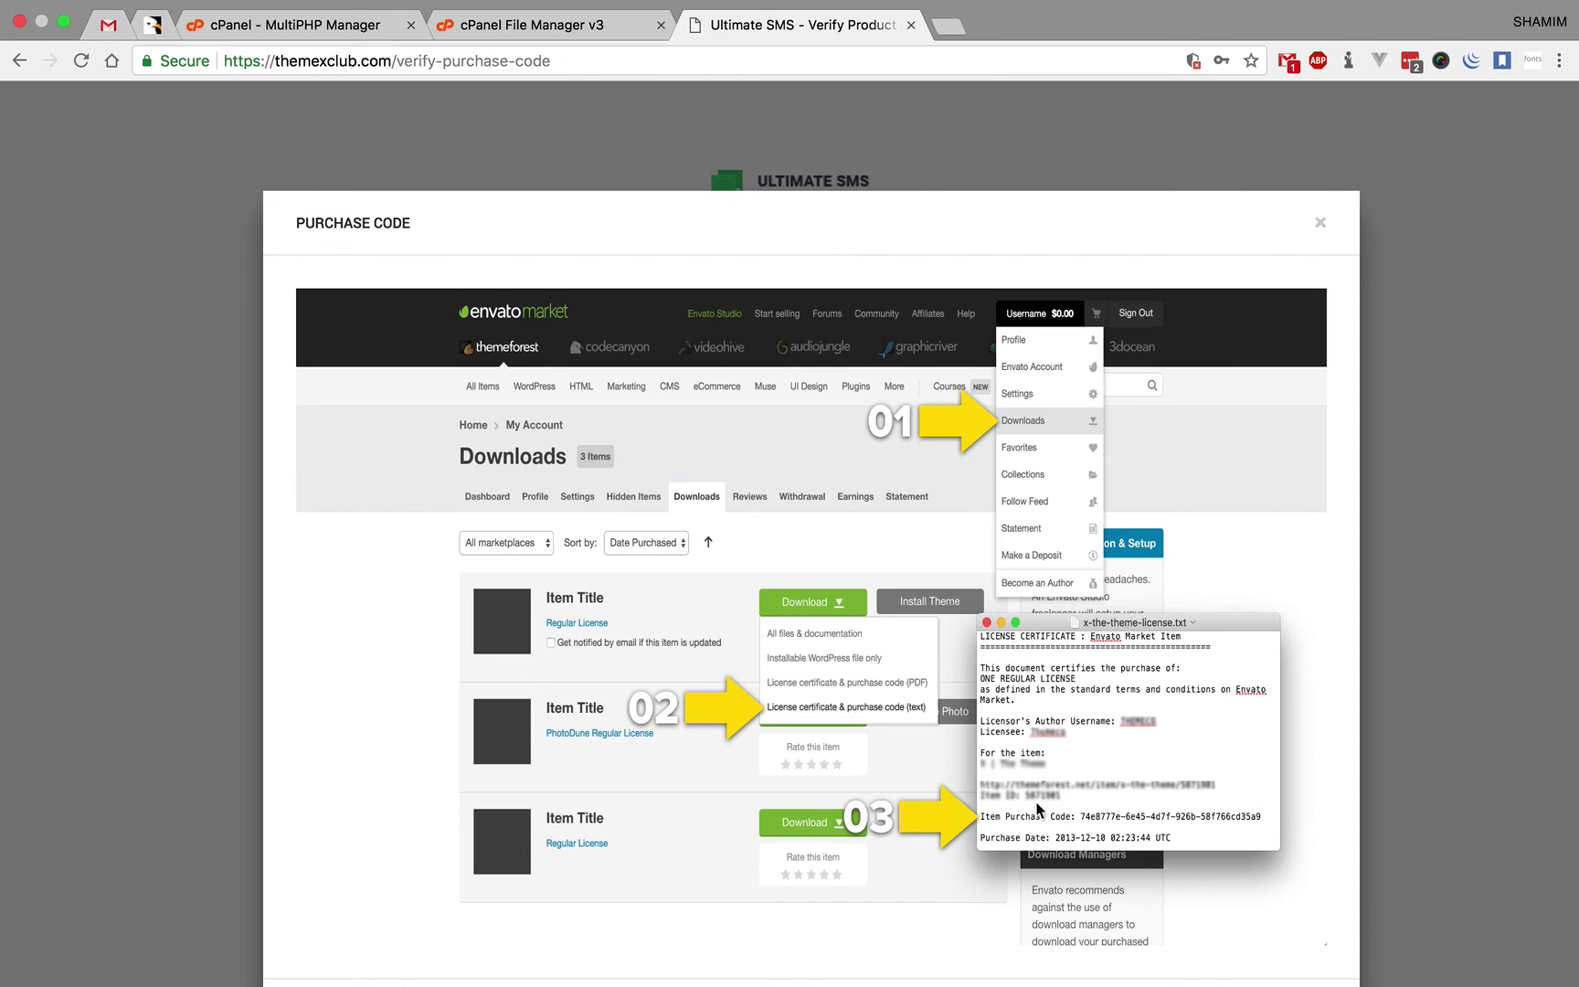
{"action": "left_click", "coordinate": [1408, 470]}
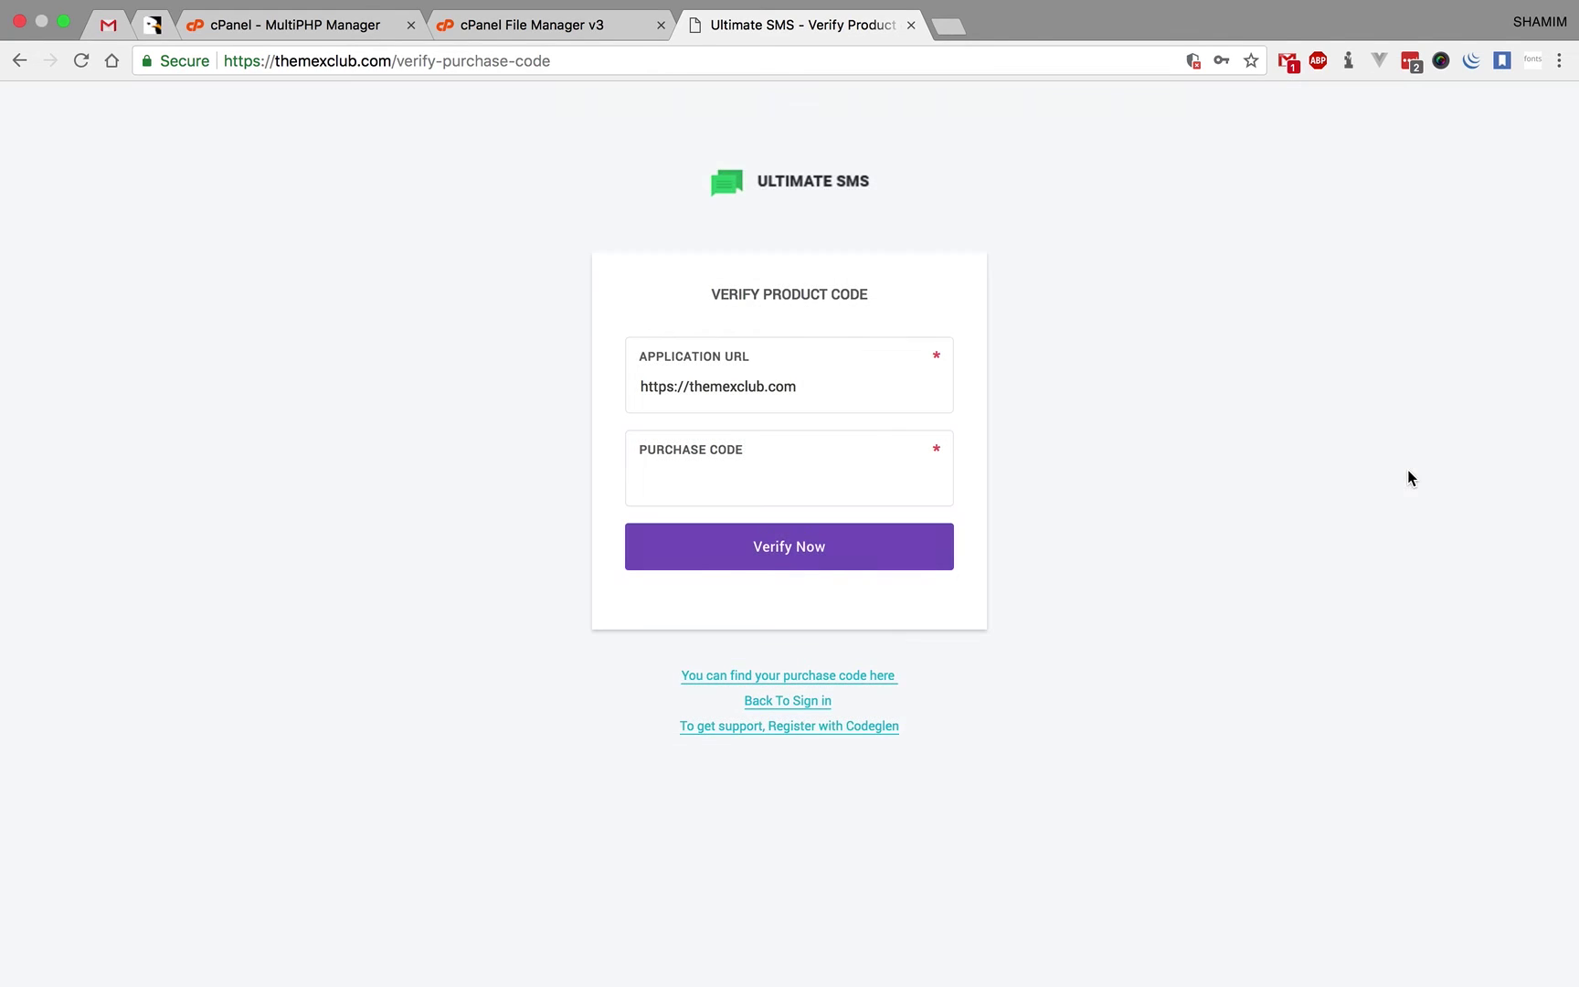